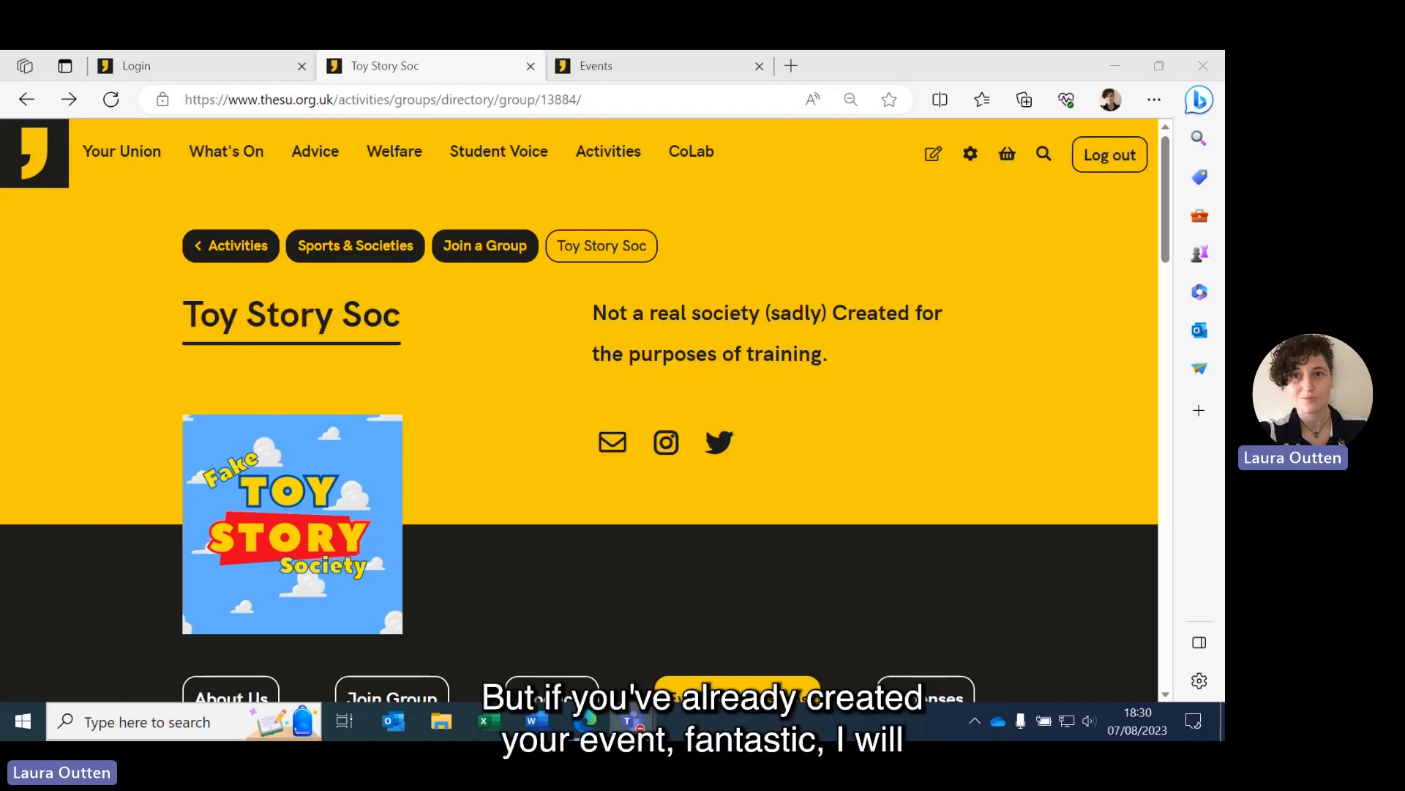
Log out of the students' union website while on the Toy Story Soc page
left_click(1106, 163)
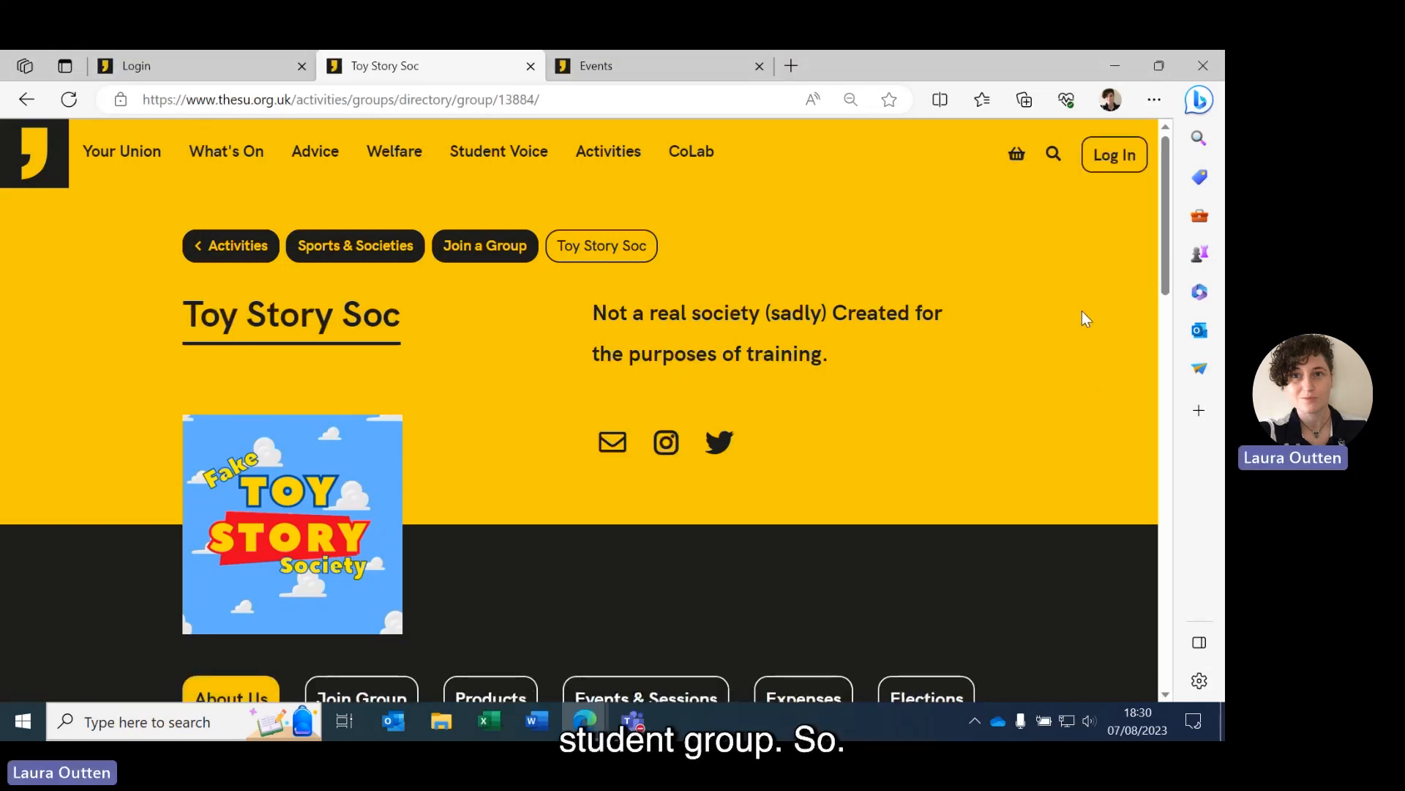
scroll(1102, 248, "down", 5)
scroll(1102, 247, "up", 5)
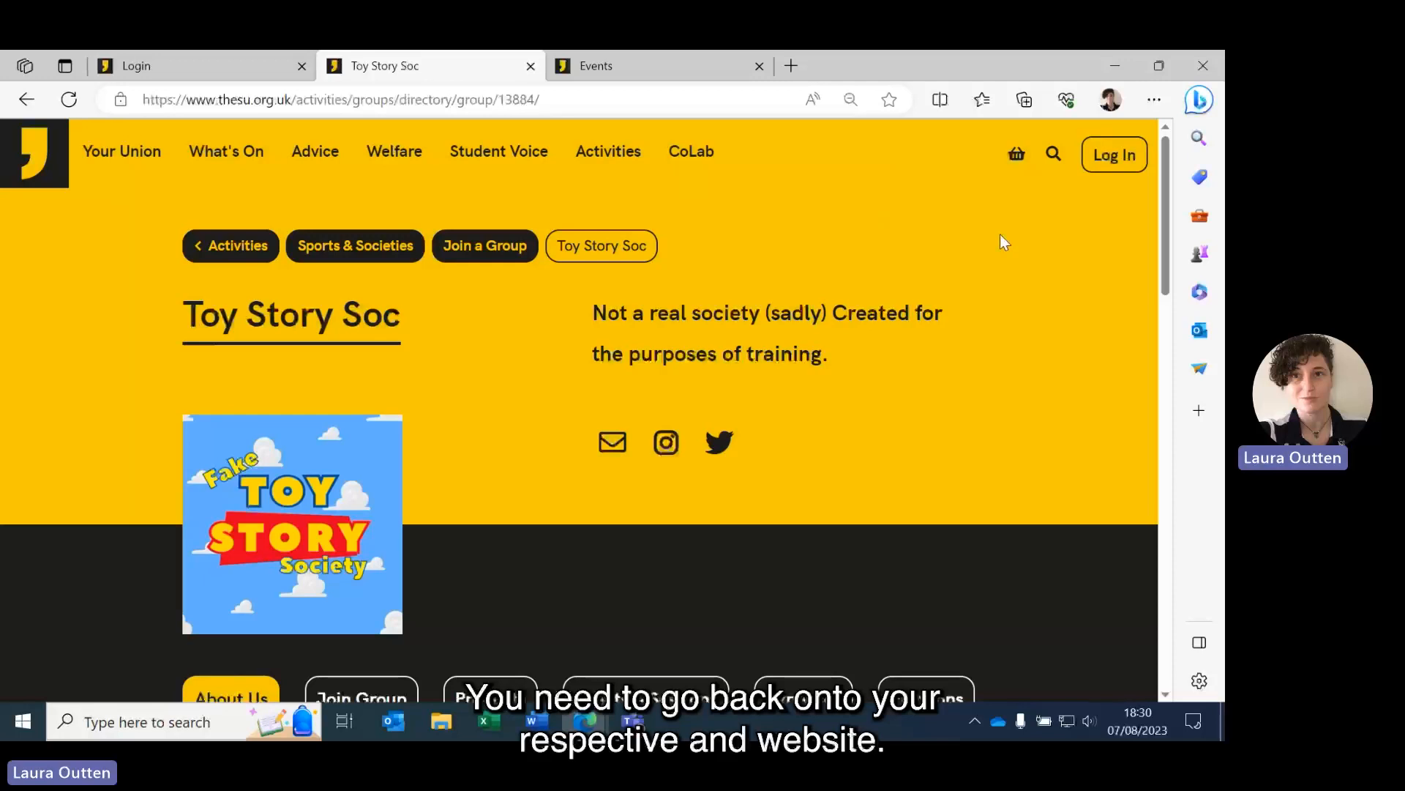
Open the Film Viewing Session (Test) event from the Events & Sessions section of the Toy Story Soc page
scroll(1000, 236, "down", 5)
left_click(671, 349)
scroll(1088, 216, "down", 4)
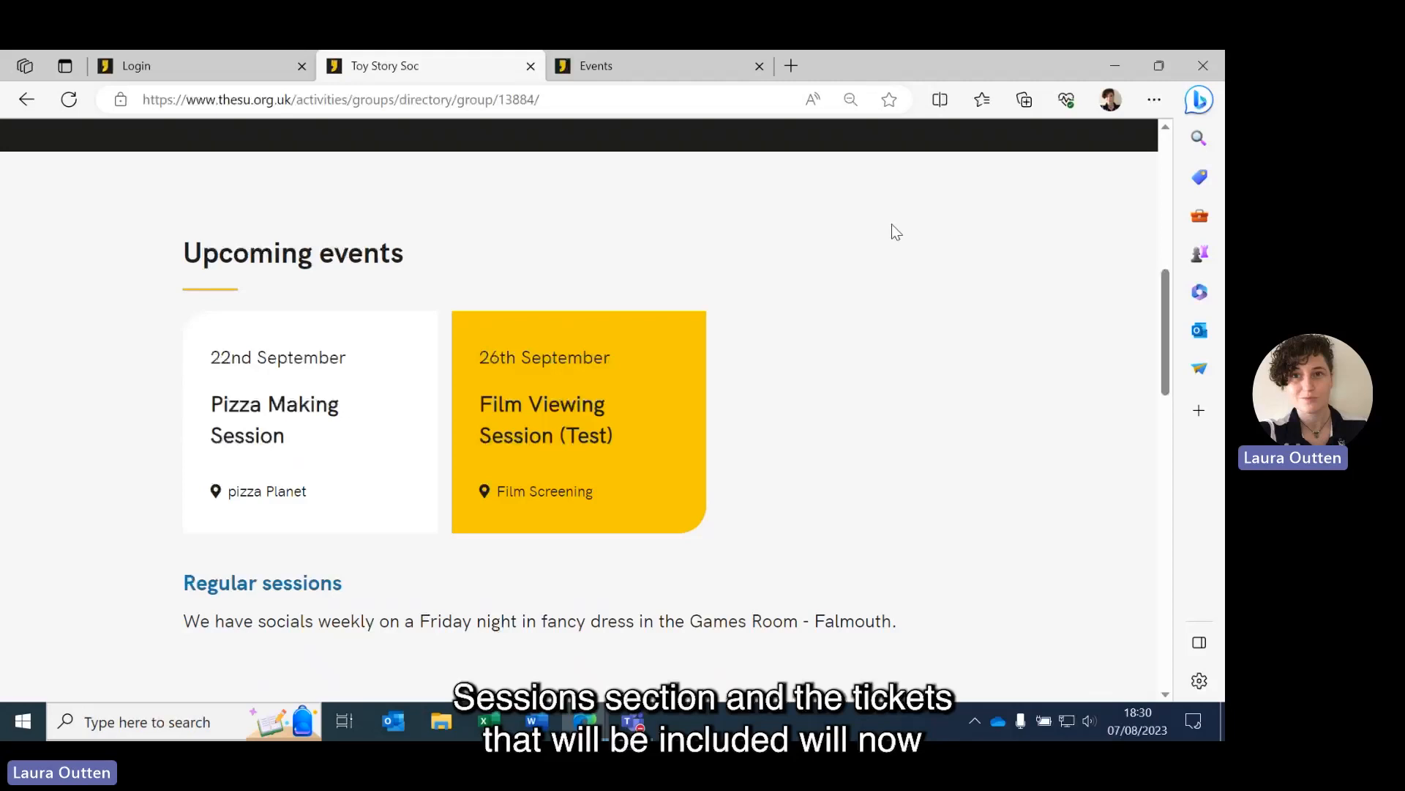
left_click(612, 438)
Review the film viewing event's date, time, location and description, including who may attend and what the ticket price covers
scroll(1061, 341, "down", 5)
scroll(1063, 342, "down", 10)
scroll(1063, 342, "up", 6)
scroll(1061, 336, "up", 9)
scroll(1062, 336, "down", 5)
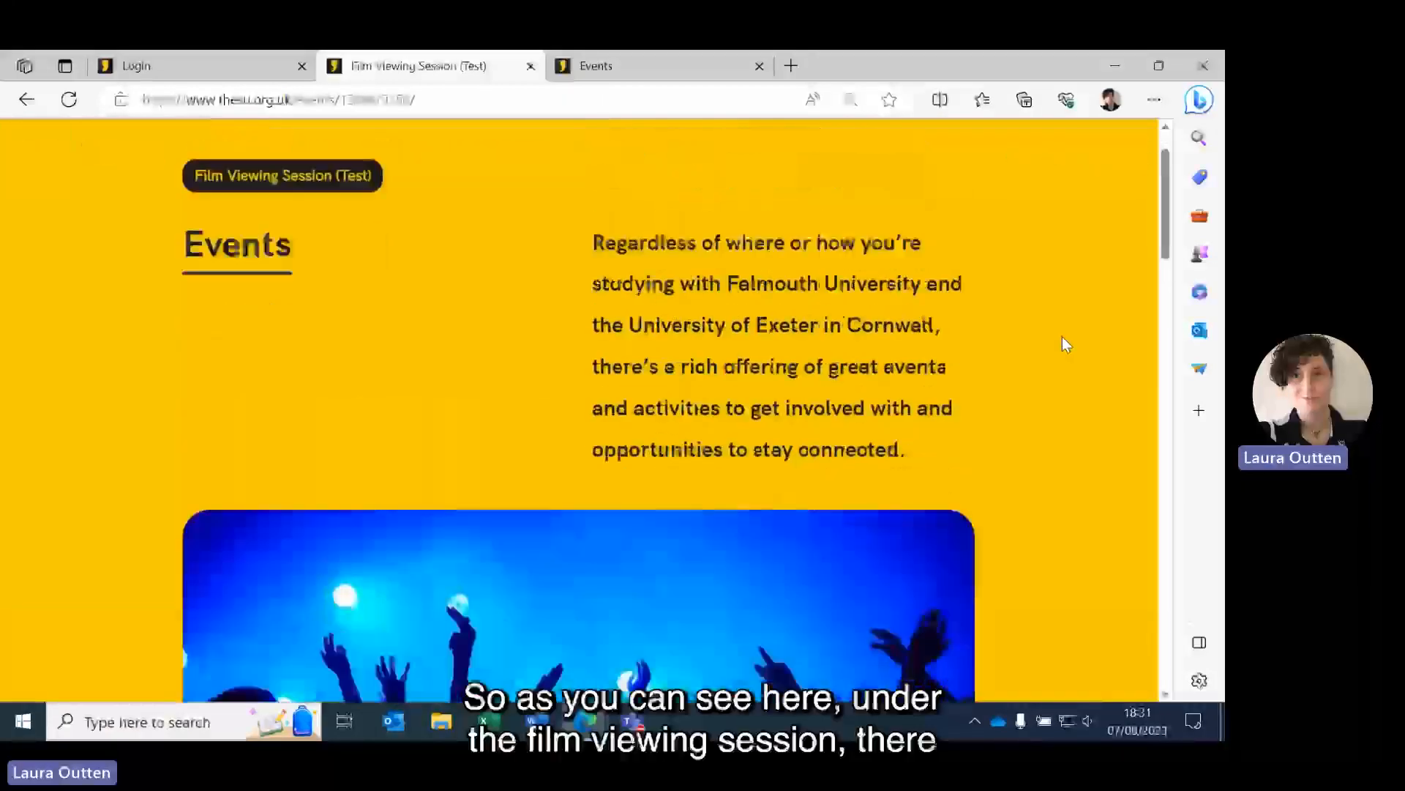
scroll(1062, 336, "down", 5)
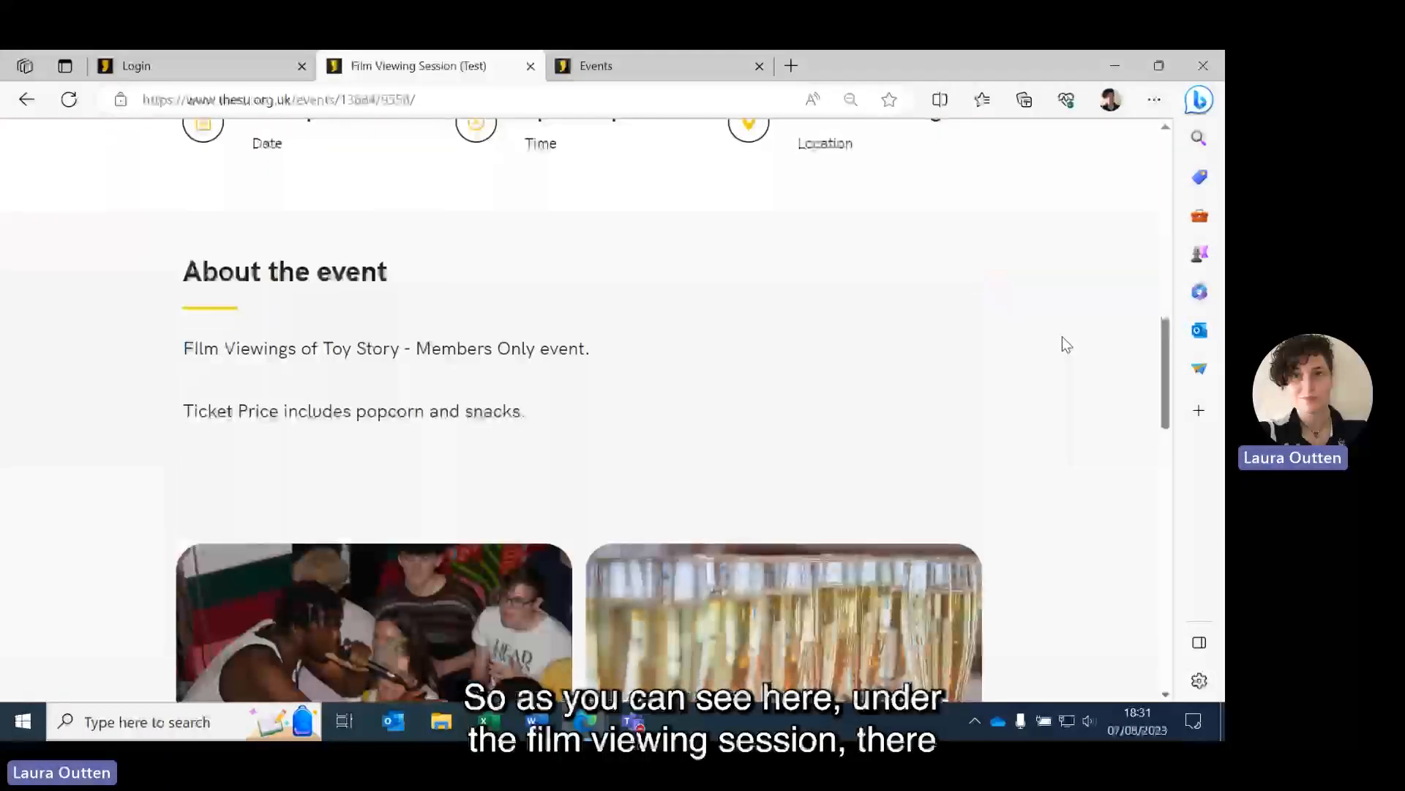
scroll(1061, 336, "up", 6)
scroll(1061, 336, "down", 5)
scroll(894, 379, "up", 2)
scroll(1029, 421, "up", 6)
scroll(1034, 426, "down", 6)
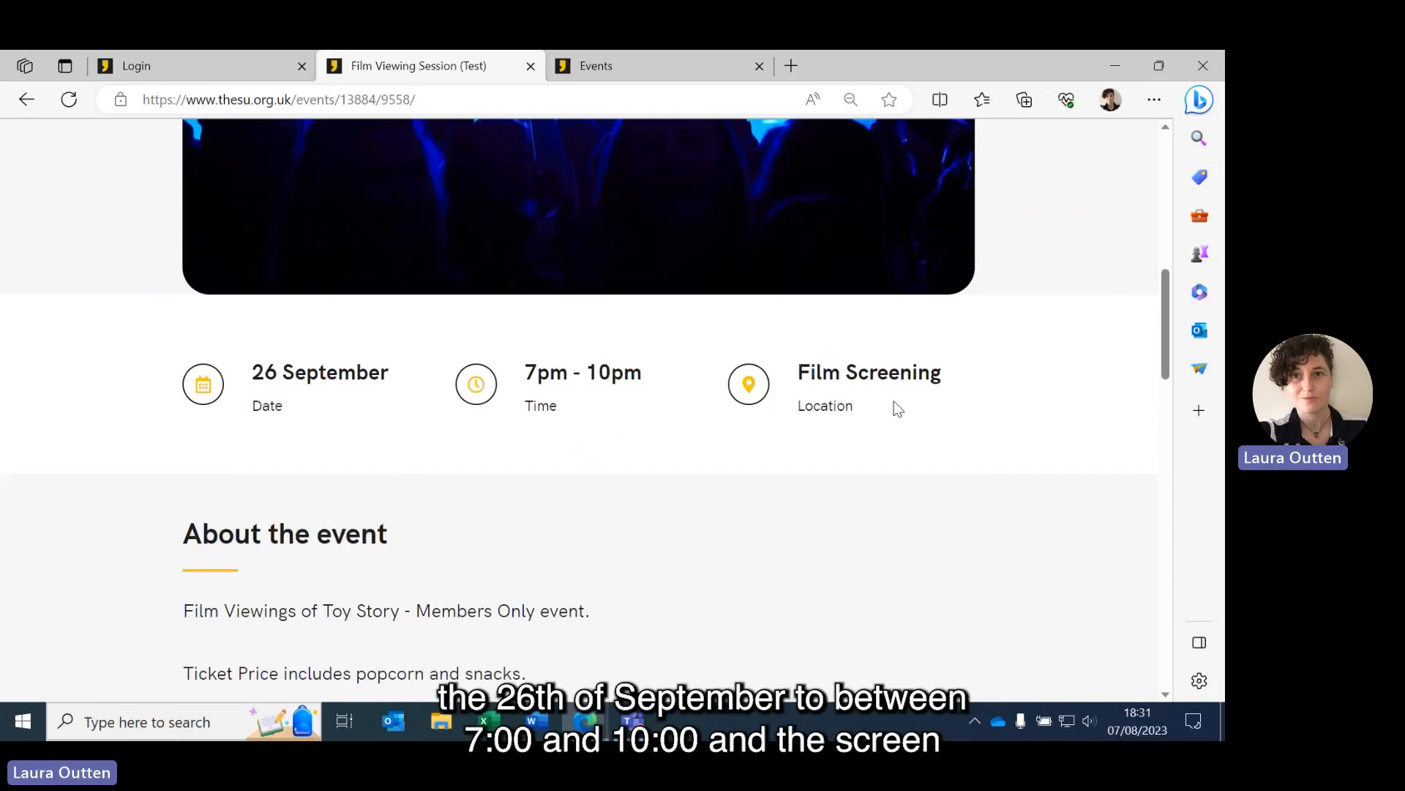
scroll(894, 410, "down", 2)
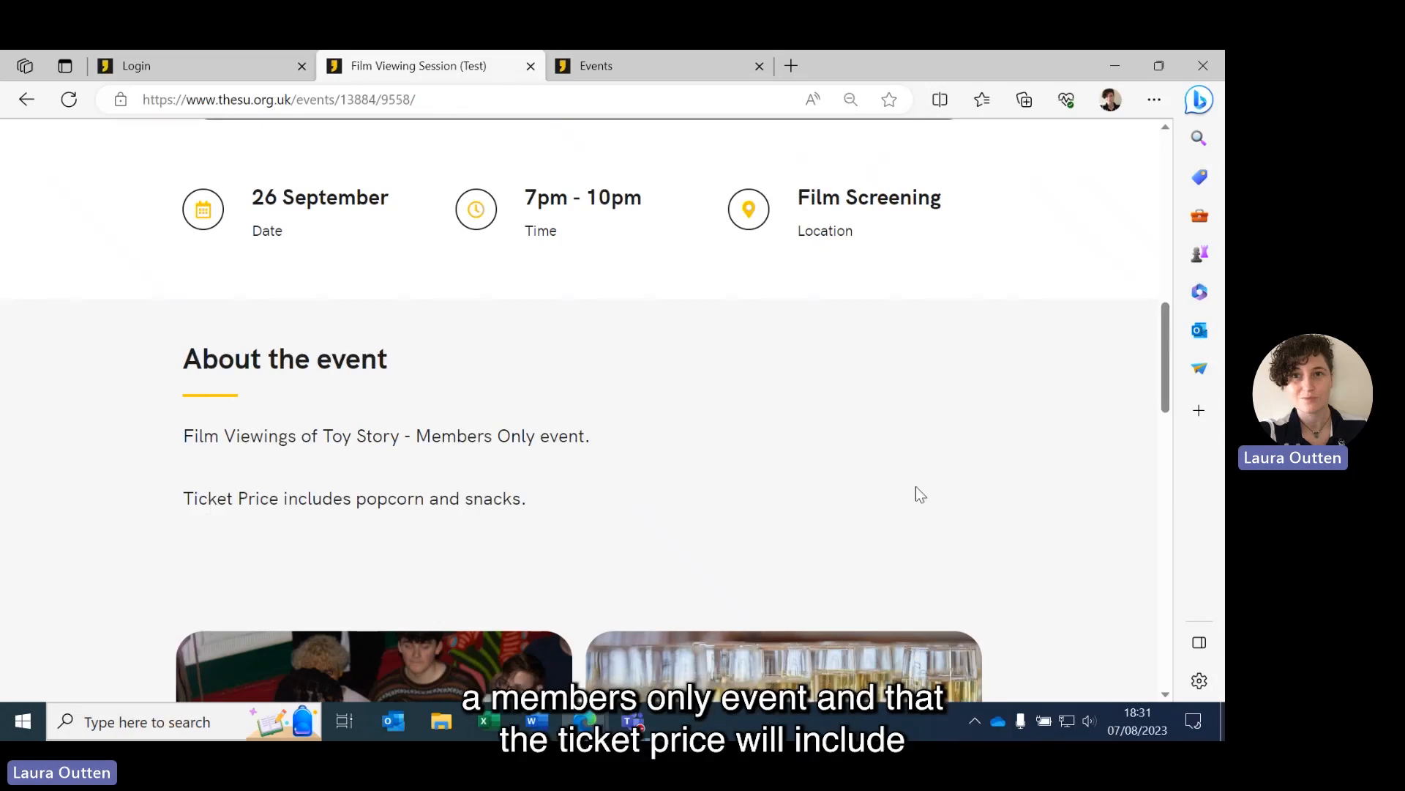
scroll(1044, 449, "up", 10)
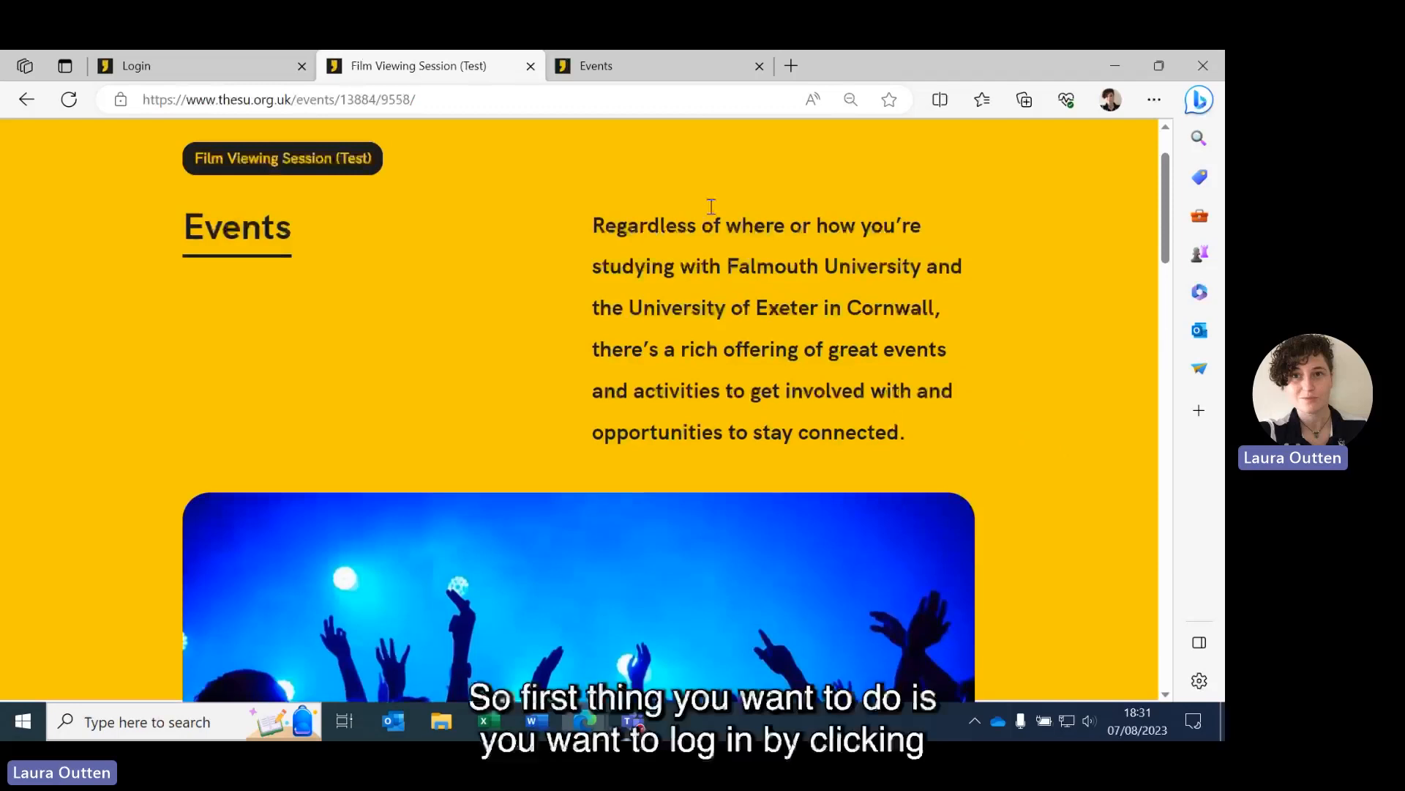
Log in to the site on the already open Login page, using the Guest or Staff login
left_click(219, 64)
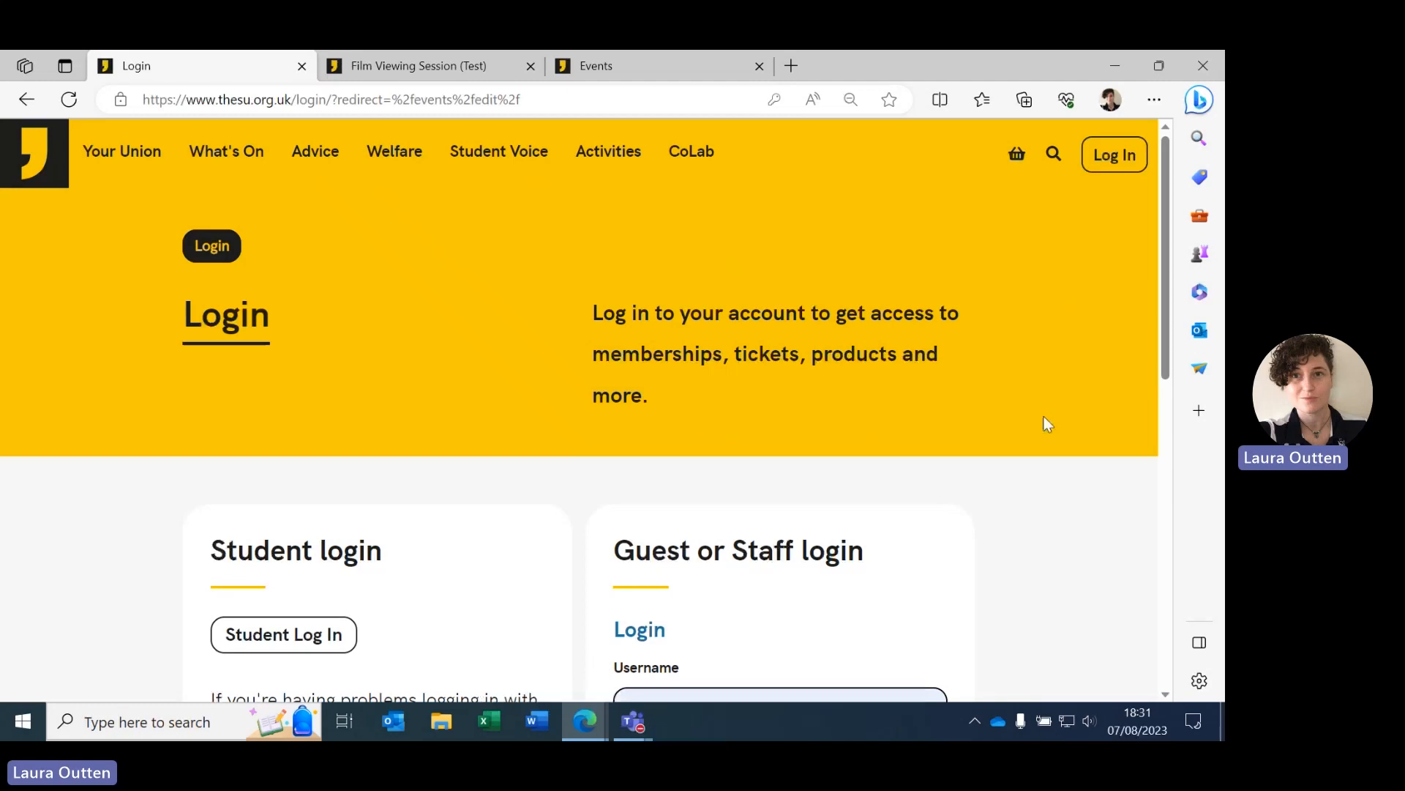
scroll(1047, 460, "down", 6)
left_click(669, 440)
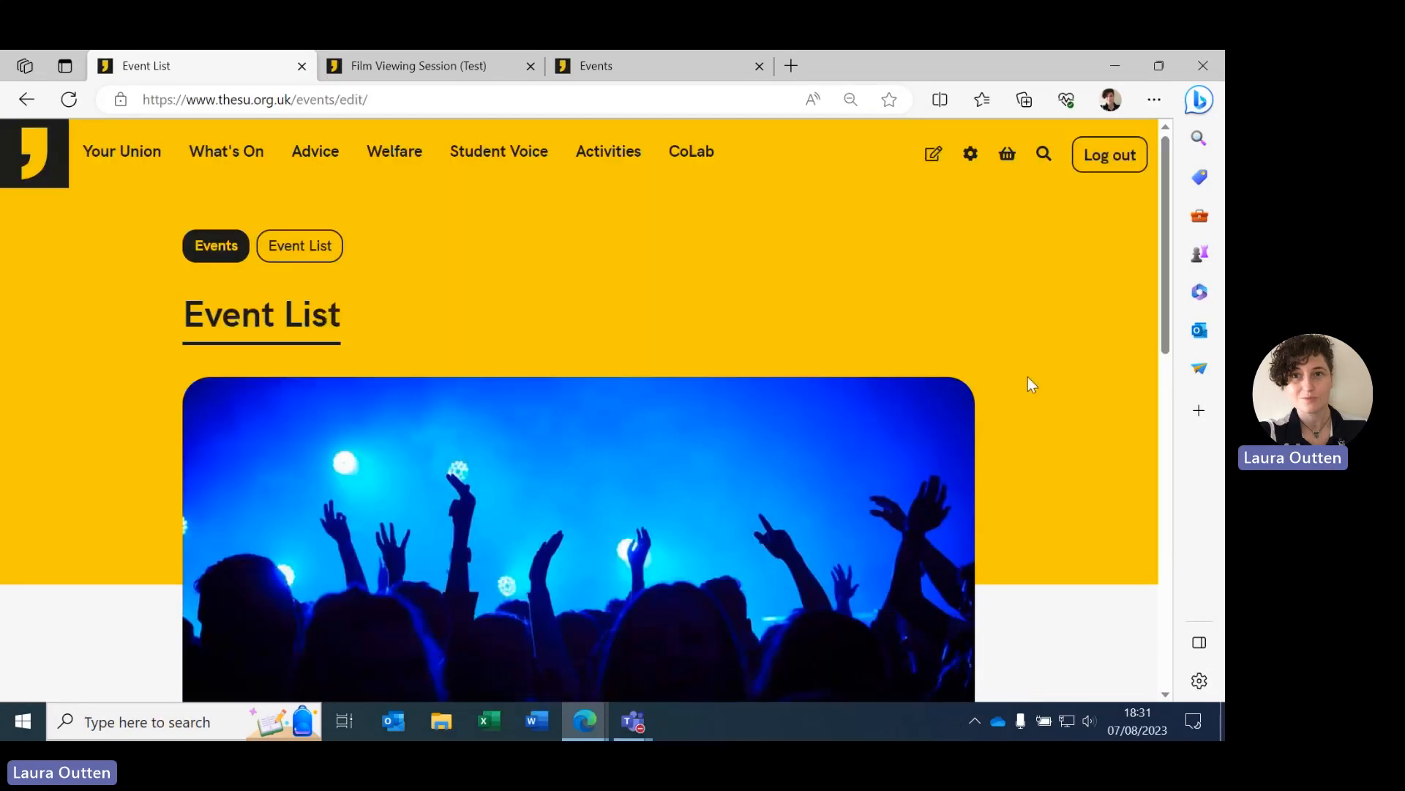
Open the organisation admin page for Toy Story Soc from the site's admin options
scroll(1032, 373, "down", 5)
scroll(1038, 369, "up", 5)
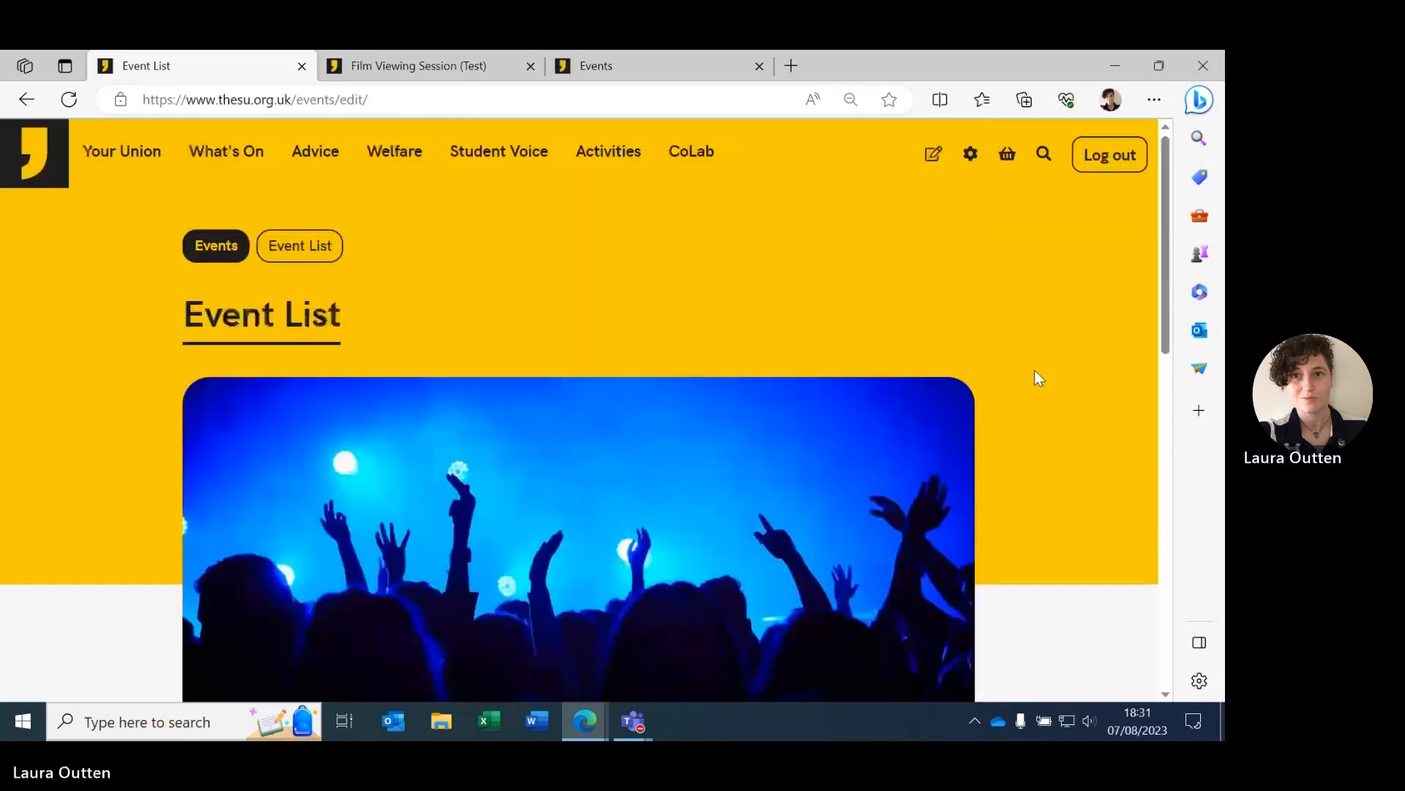
left_click(971, 156)
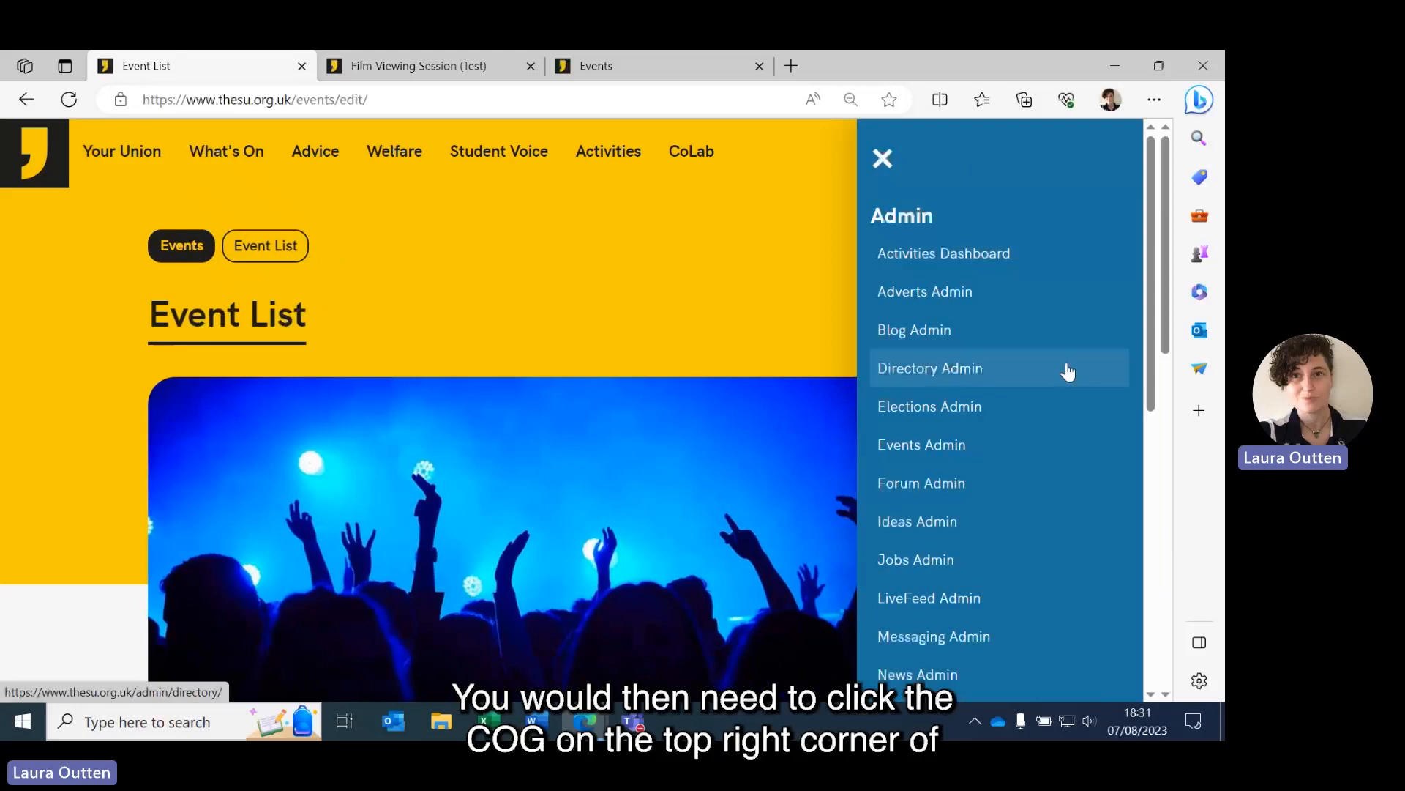
scroll(1068, 372, "down", 15)
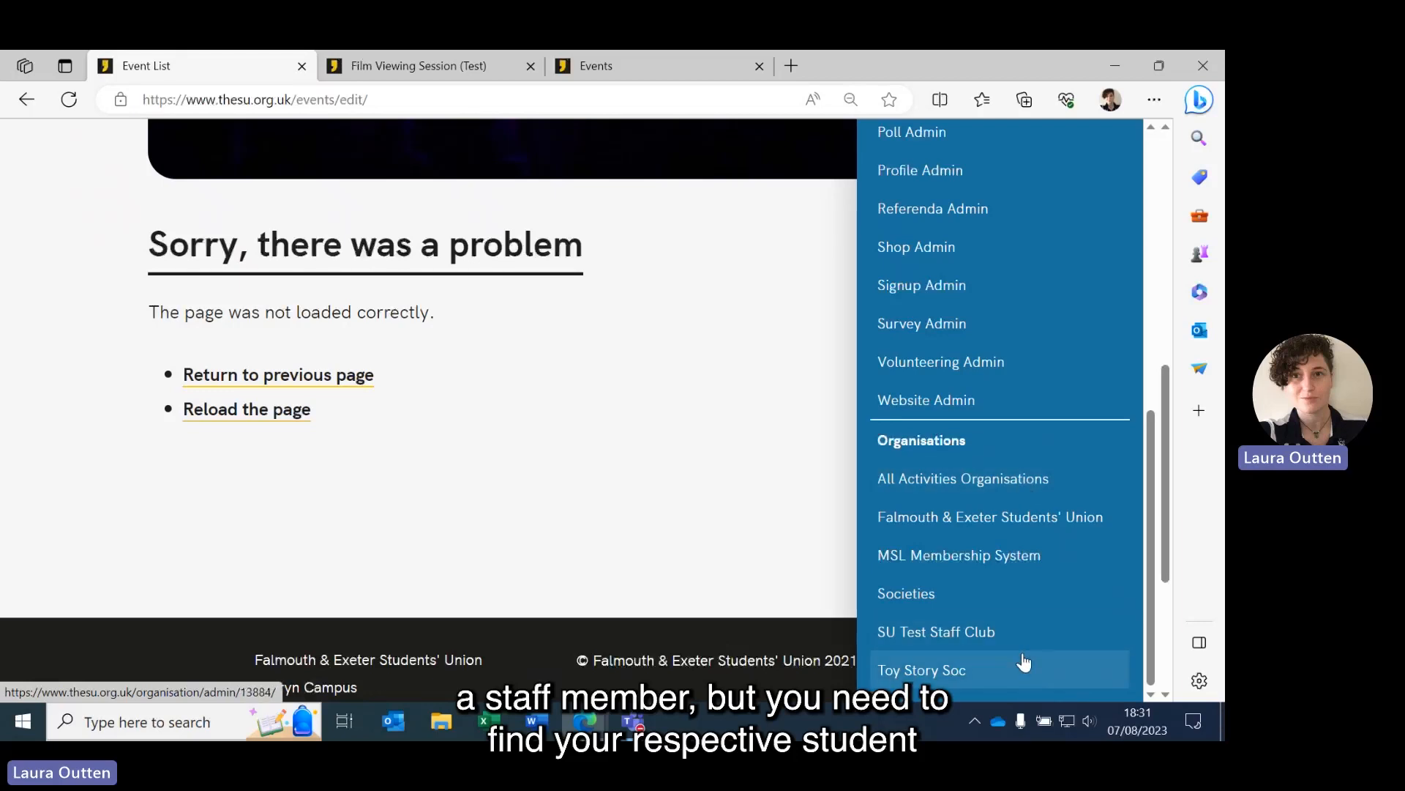
left_click(988, 670)
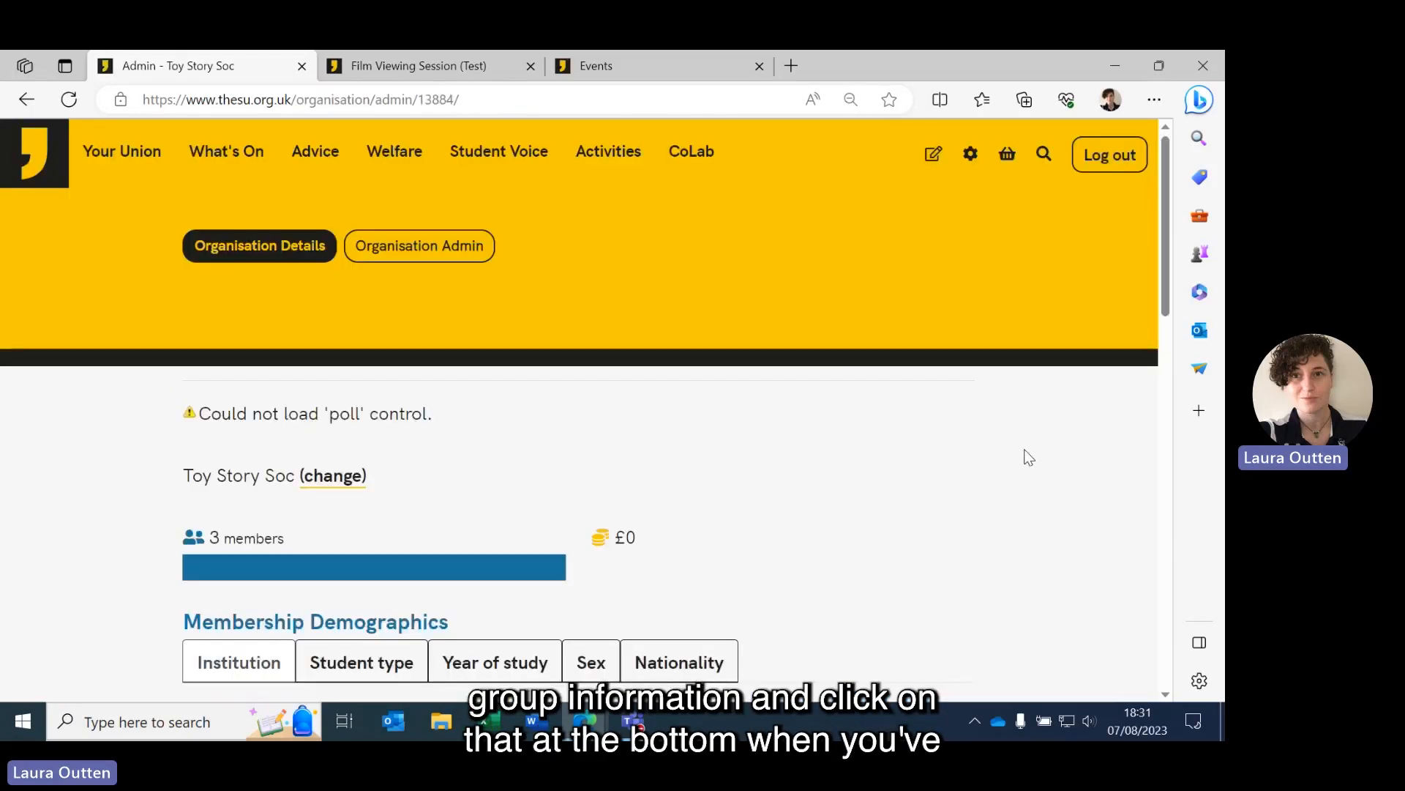
Open the Tickets admin tool for Toy Story Soc and view its event date filter
scroll(1026, 440, "down", 7)
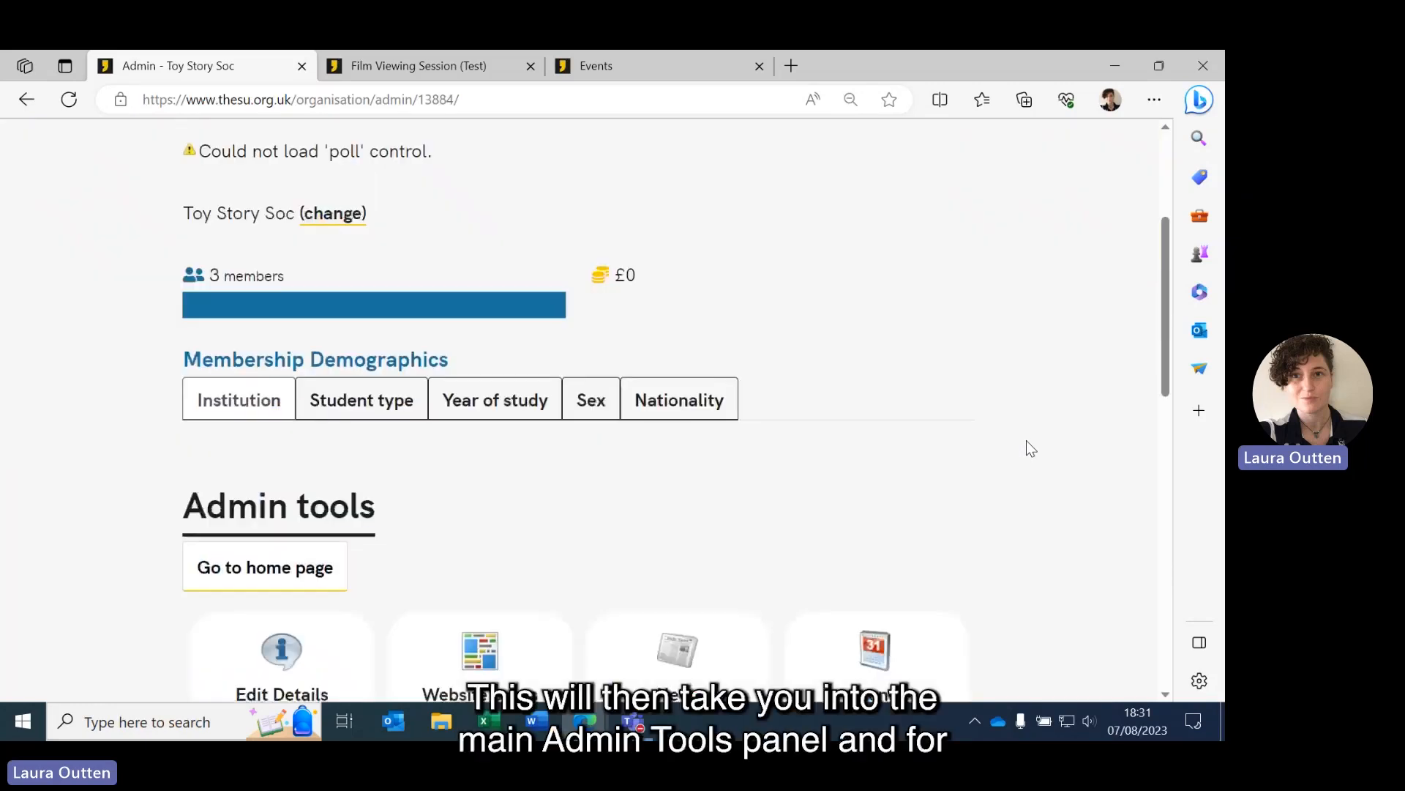
scroll(1027, 442, "up", 4)
scroll(1026, 441, "down", 7)
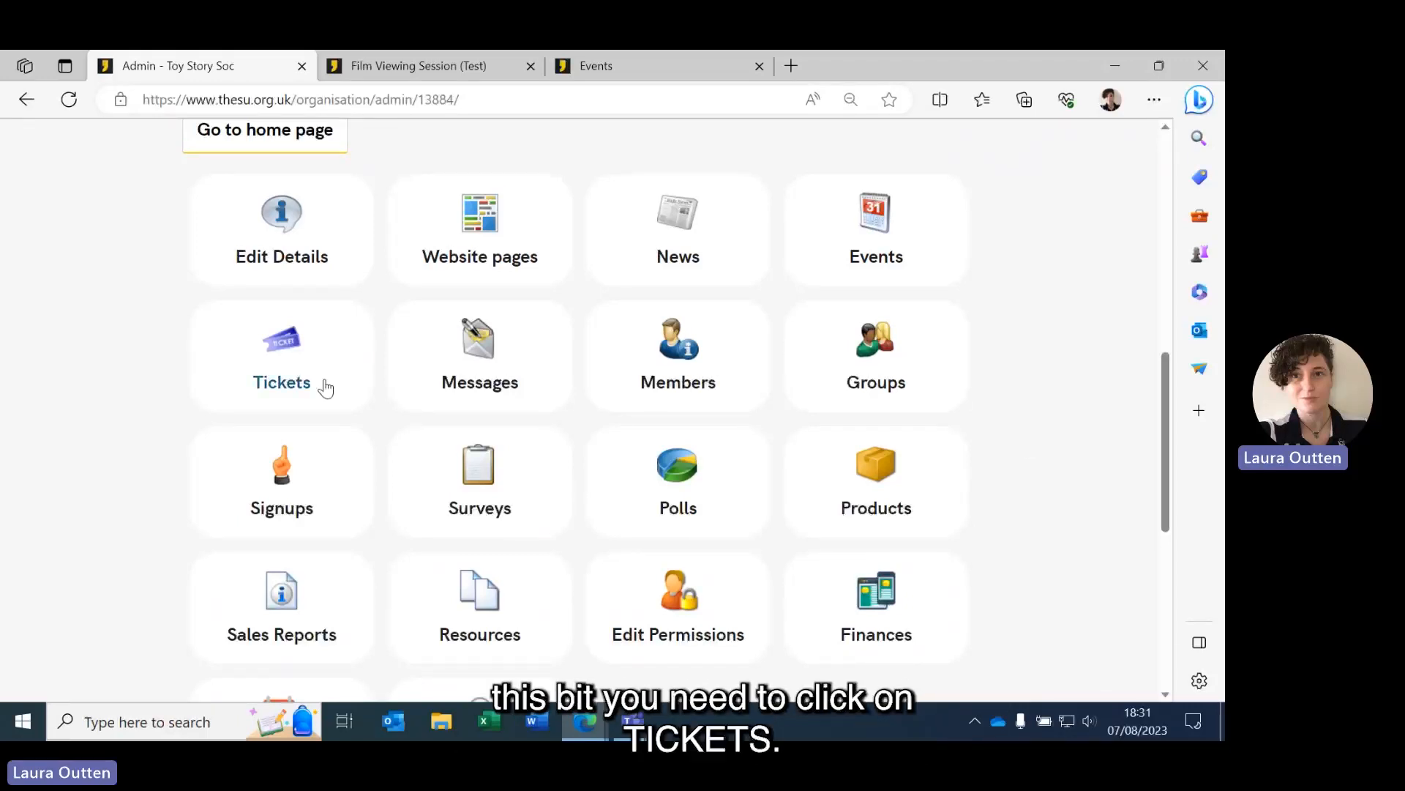
left_click(292, 380)
scroll(1059, 413, "down", 1)
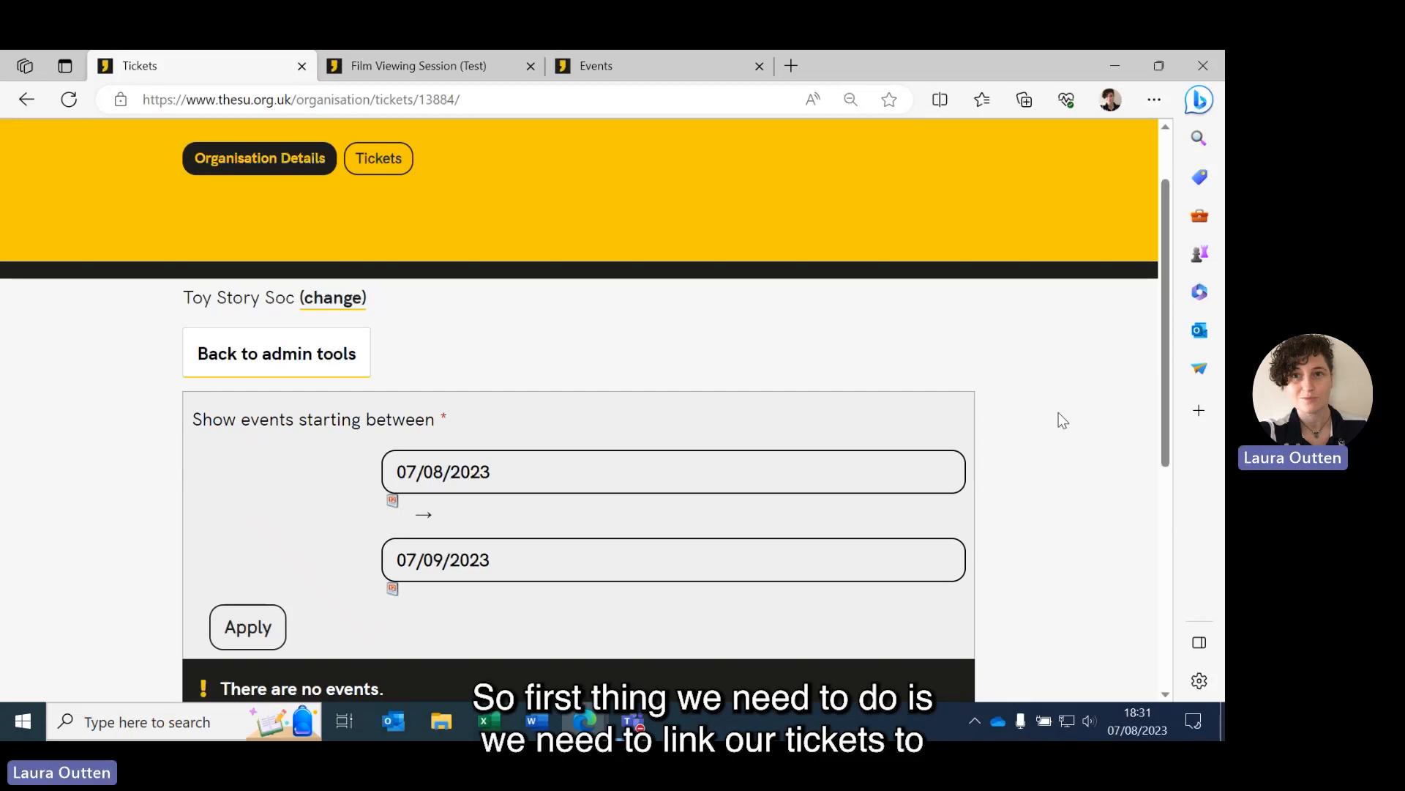
scroll(1063, 421, "down", 2)
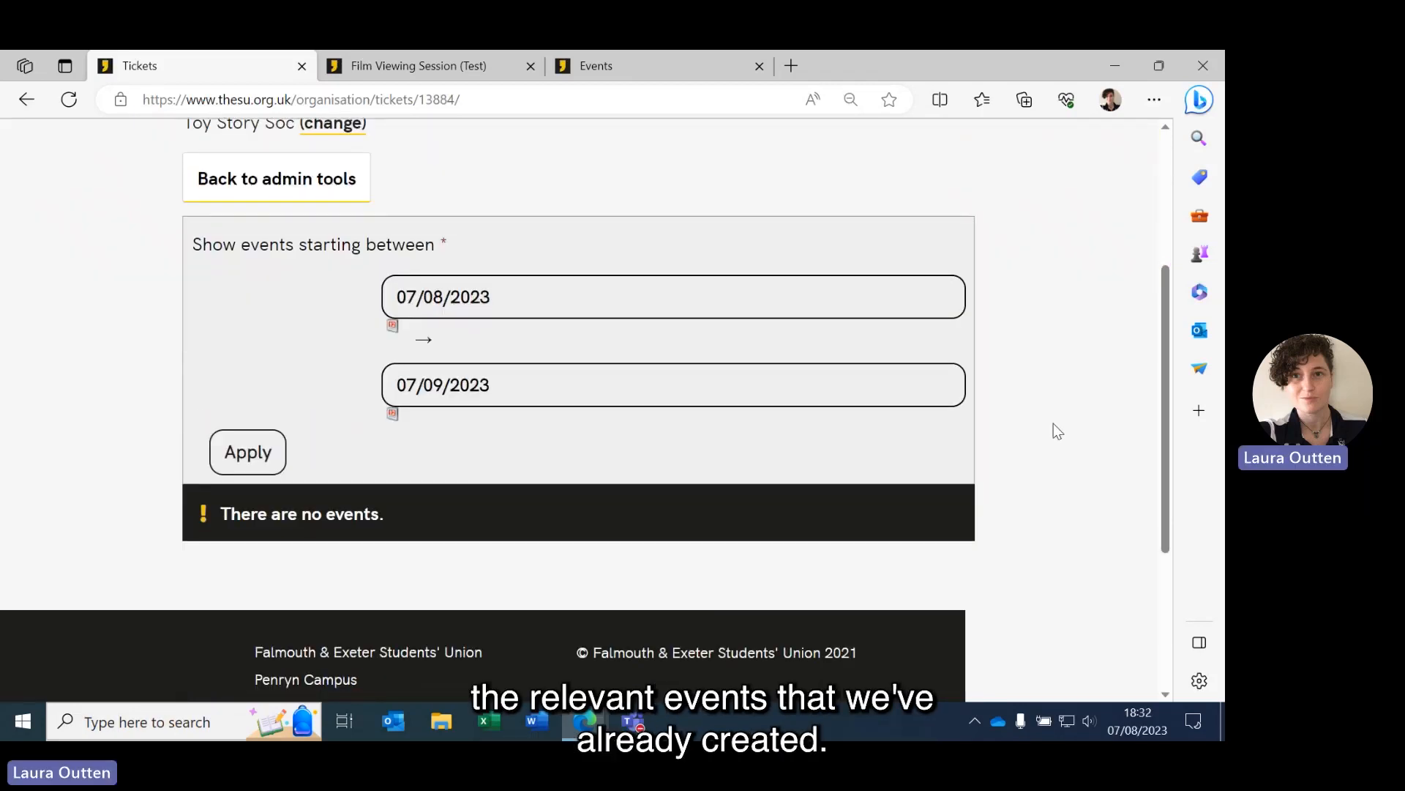
Check the date of the Film Viewing Session (Test) on its event page and return to the Tickets page
left_click(516, 66)
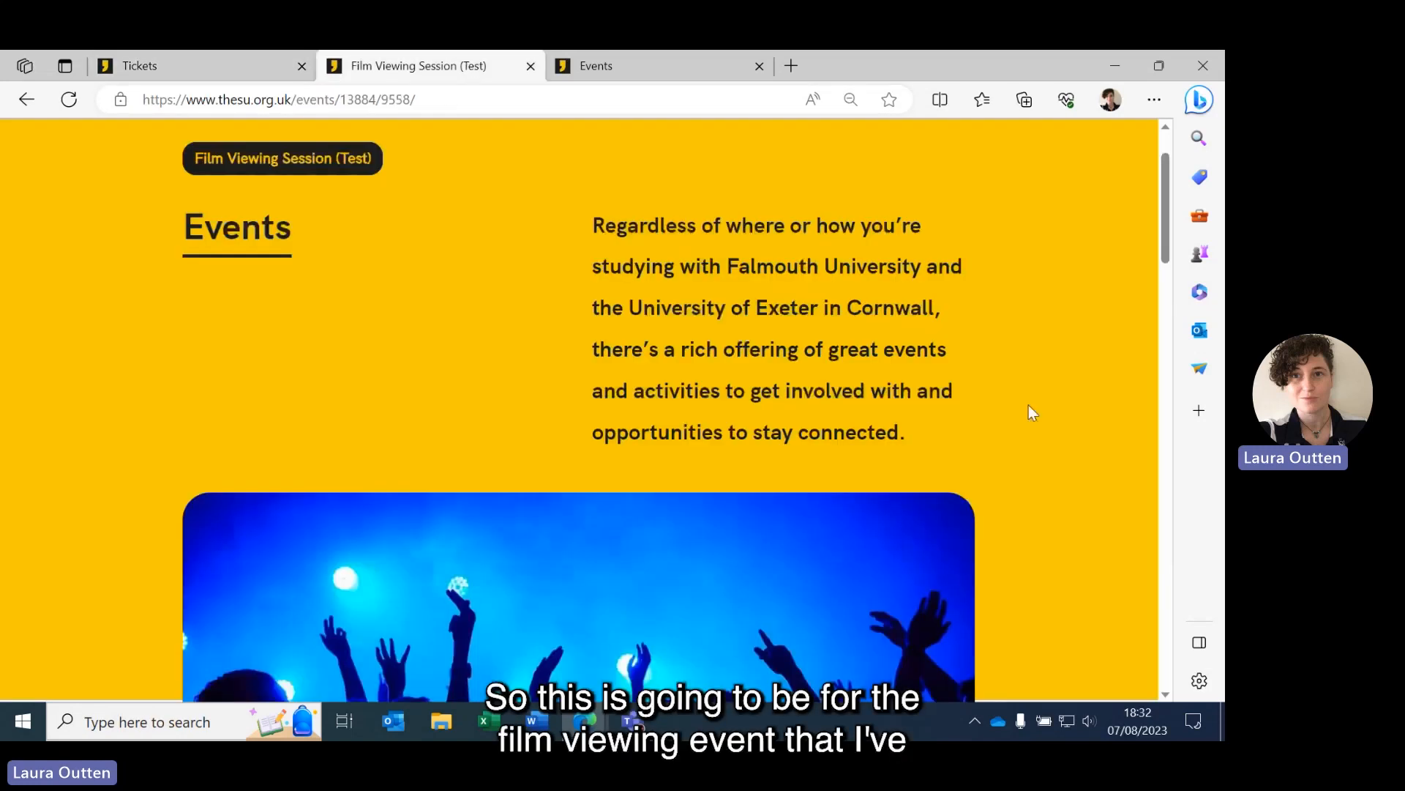
scroll(1040, 407, "down", 10)
scroll(1047, 407, "up", 6)
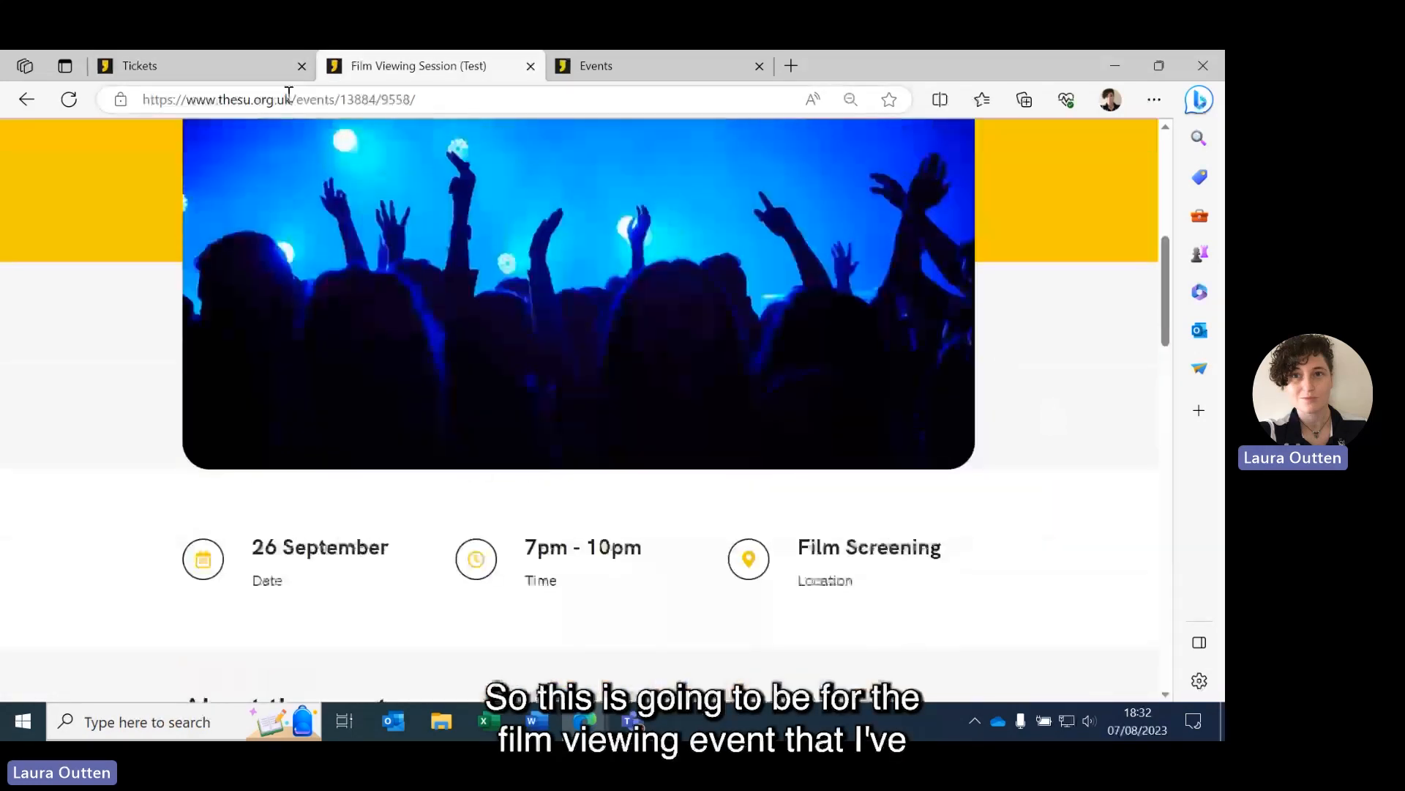
left_click(289, 66)
left_click(397, 67)
scroll(578, 401, "down", 1)
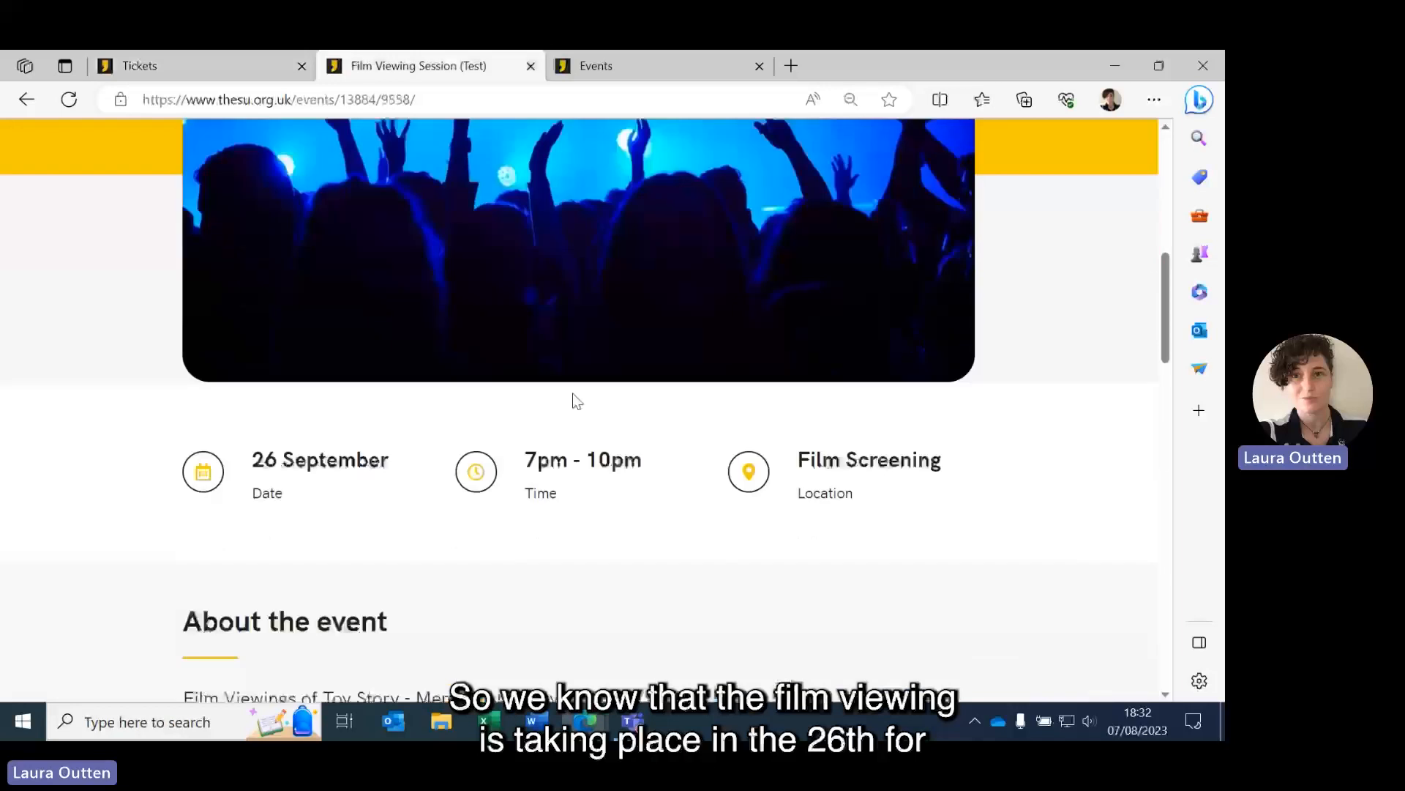
left_click(209, 59)
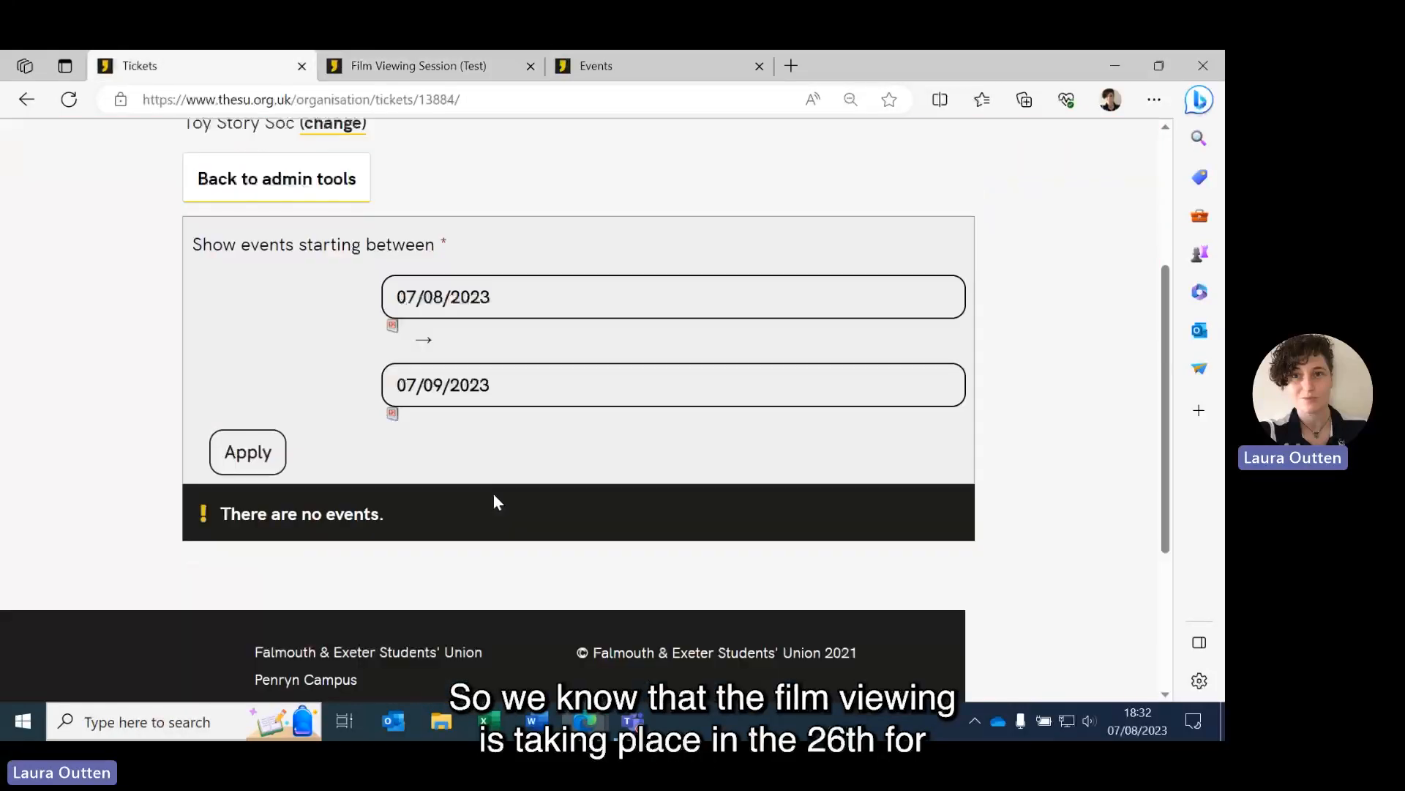
Set the end date of the event filter to 28/09/2023 and apply it
left_click(393, 414)
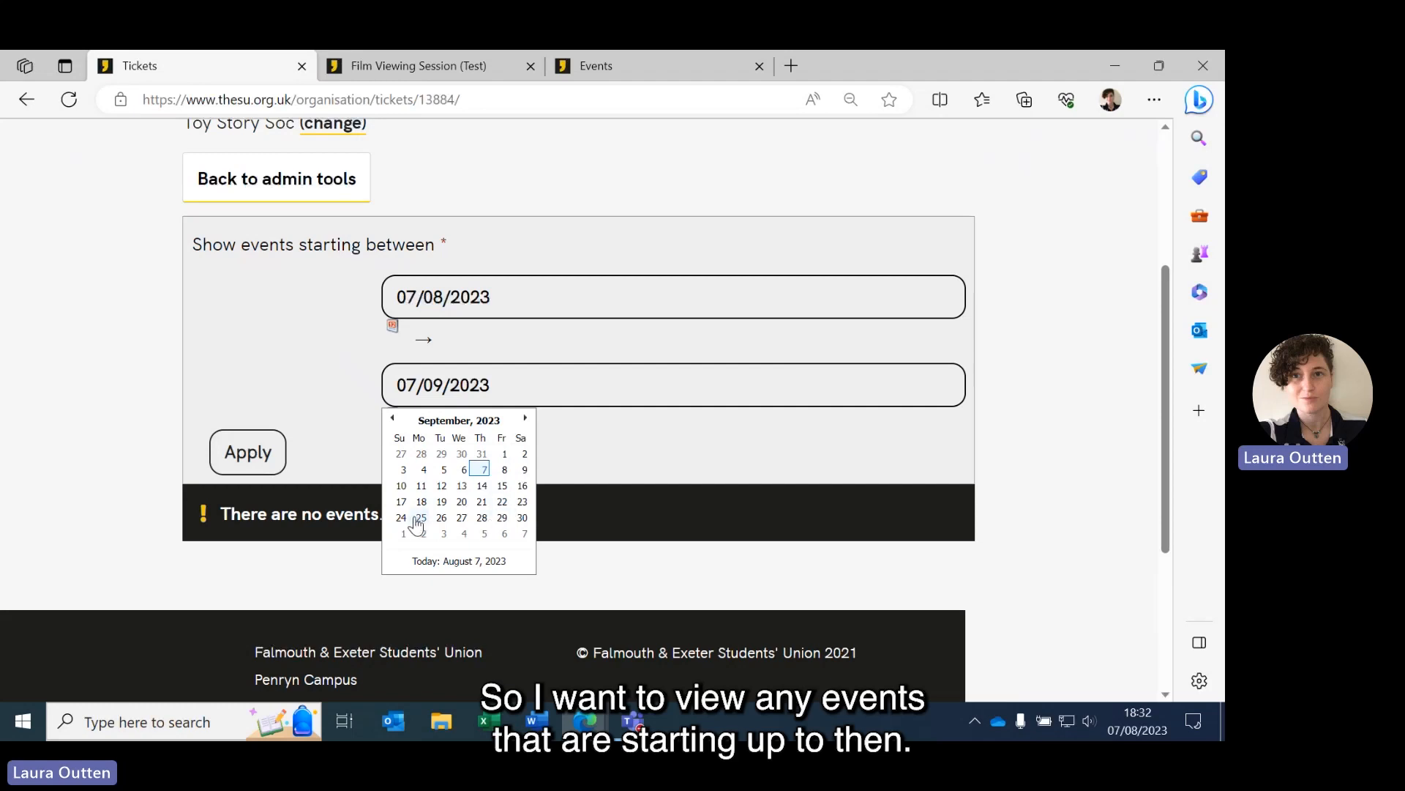
left_click(481, 518)
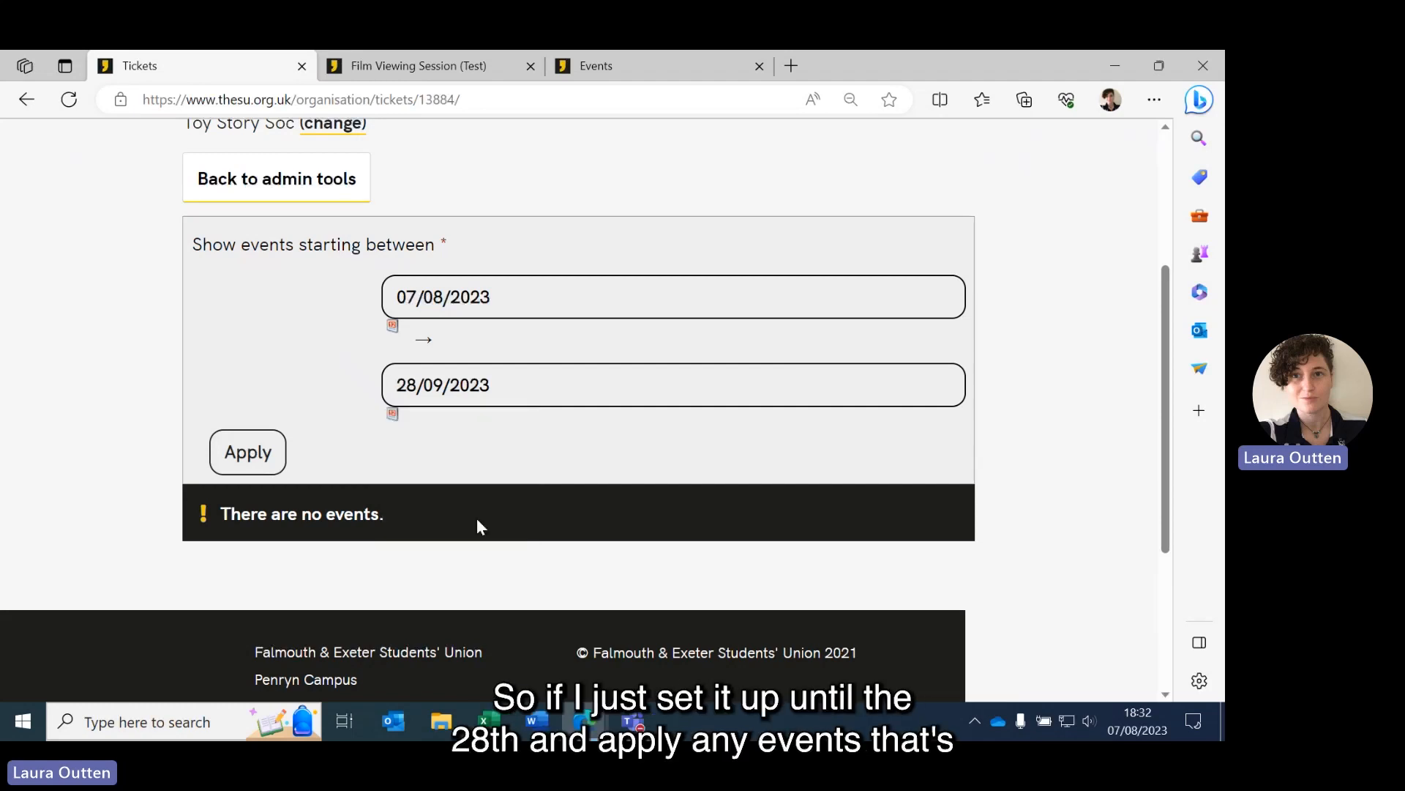
left_click(263, 455)
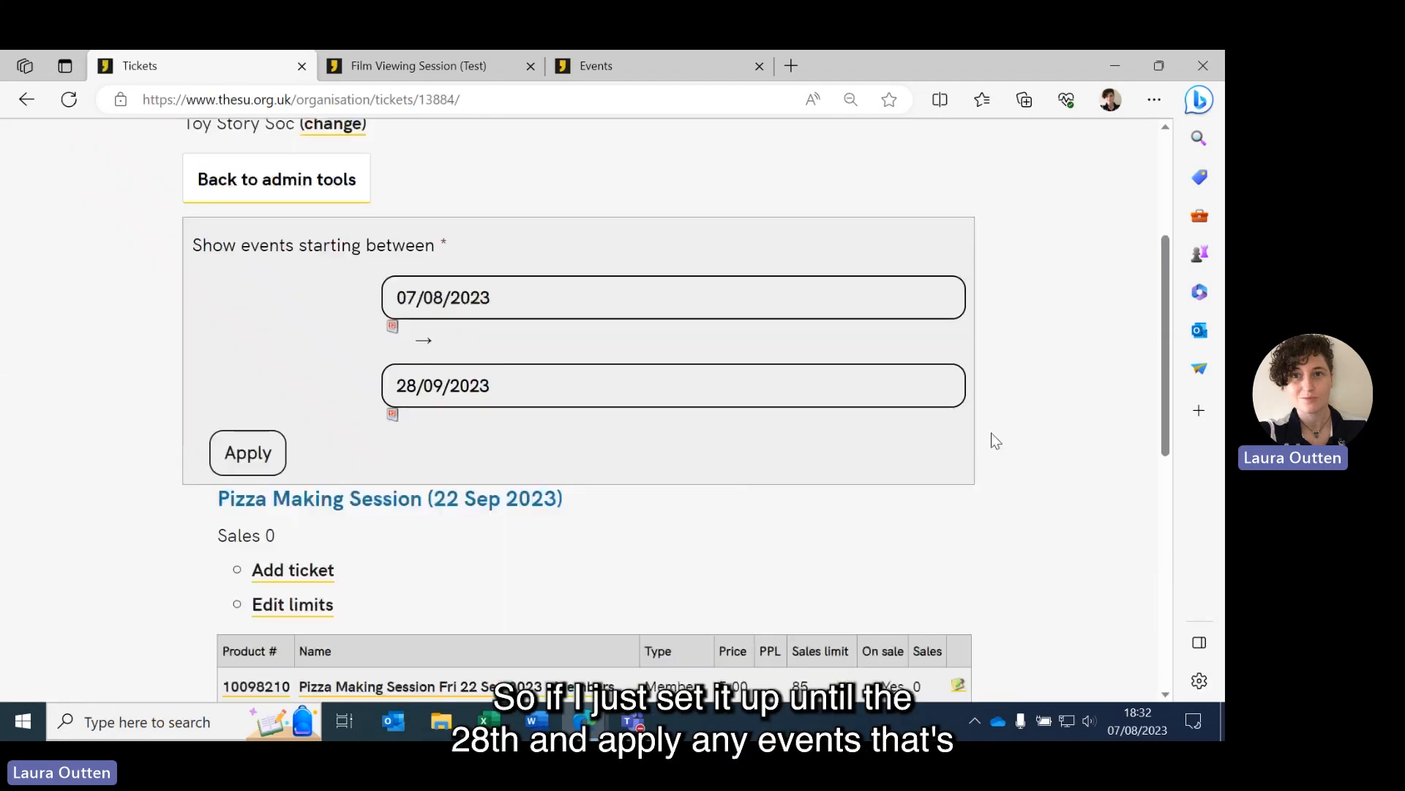
Start a new ticket for the Film Viewing Session (Test) event and set its ticket type to Members
scroll(991, 432, "down", 2)
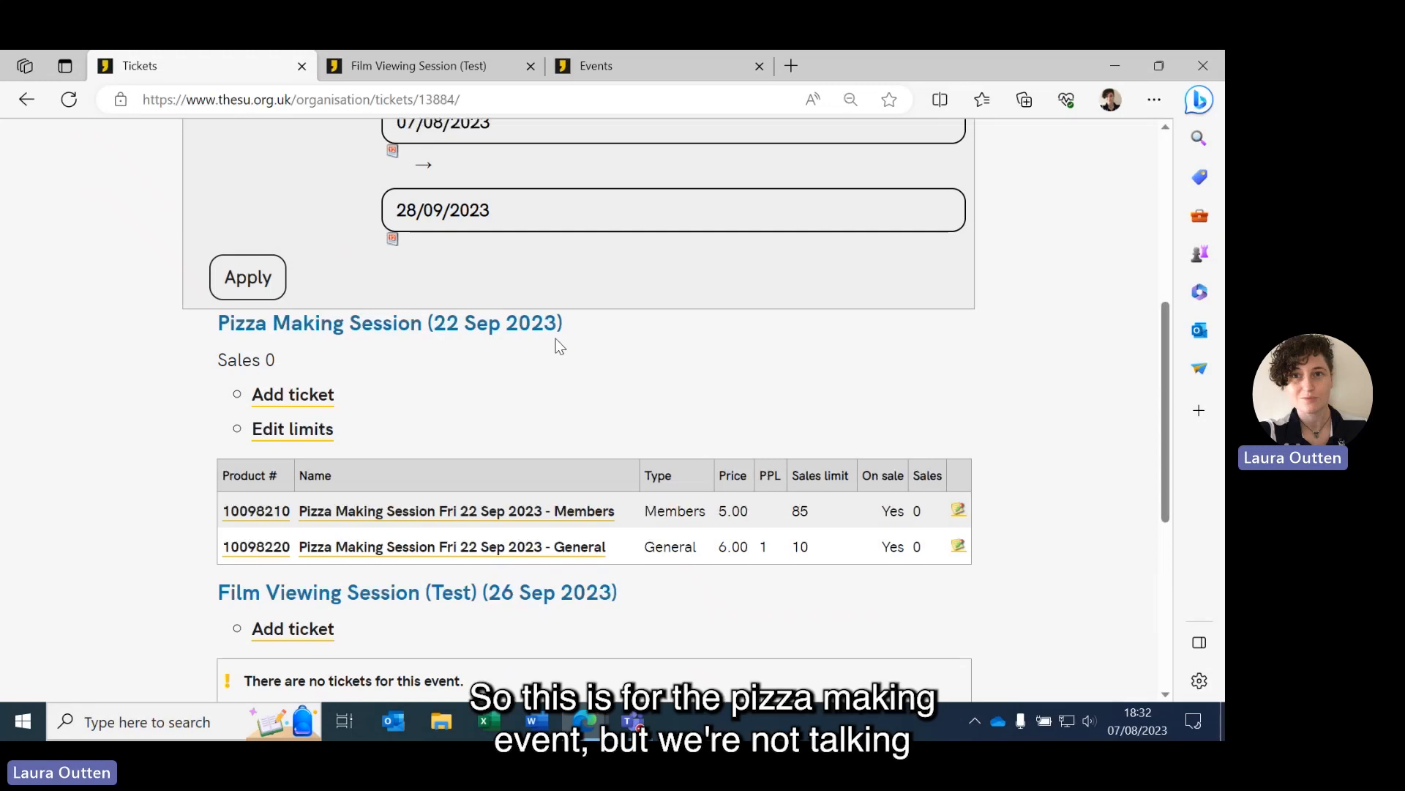
scroll(555, 339, "down", 2)
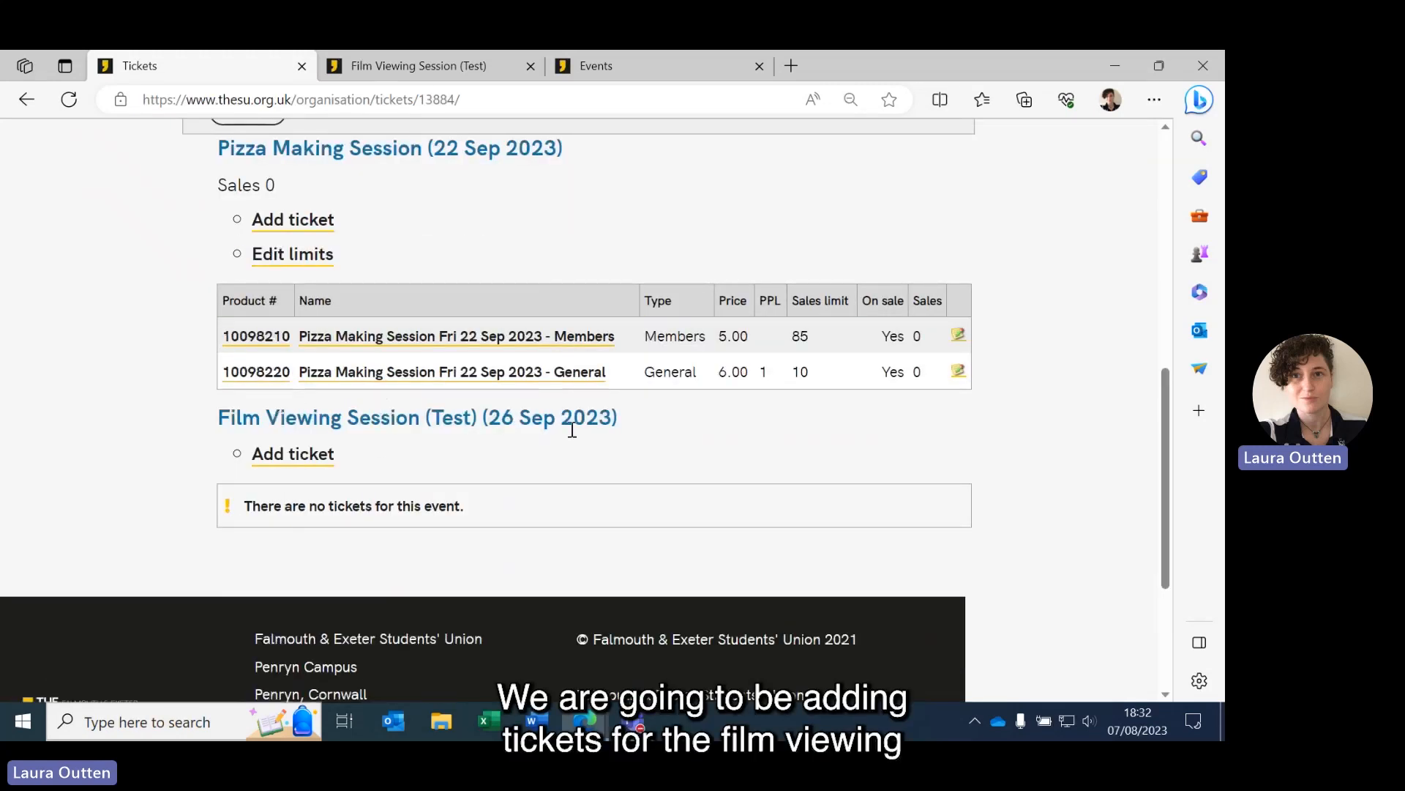
left_click(301, 462)
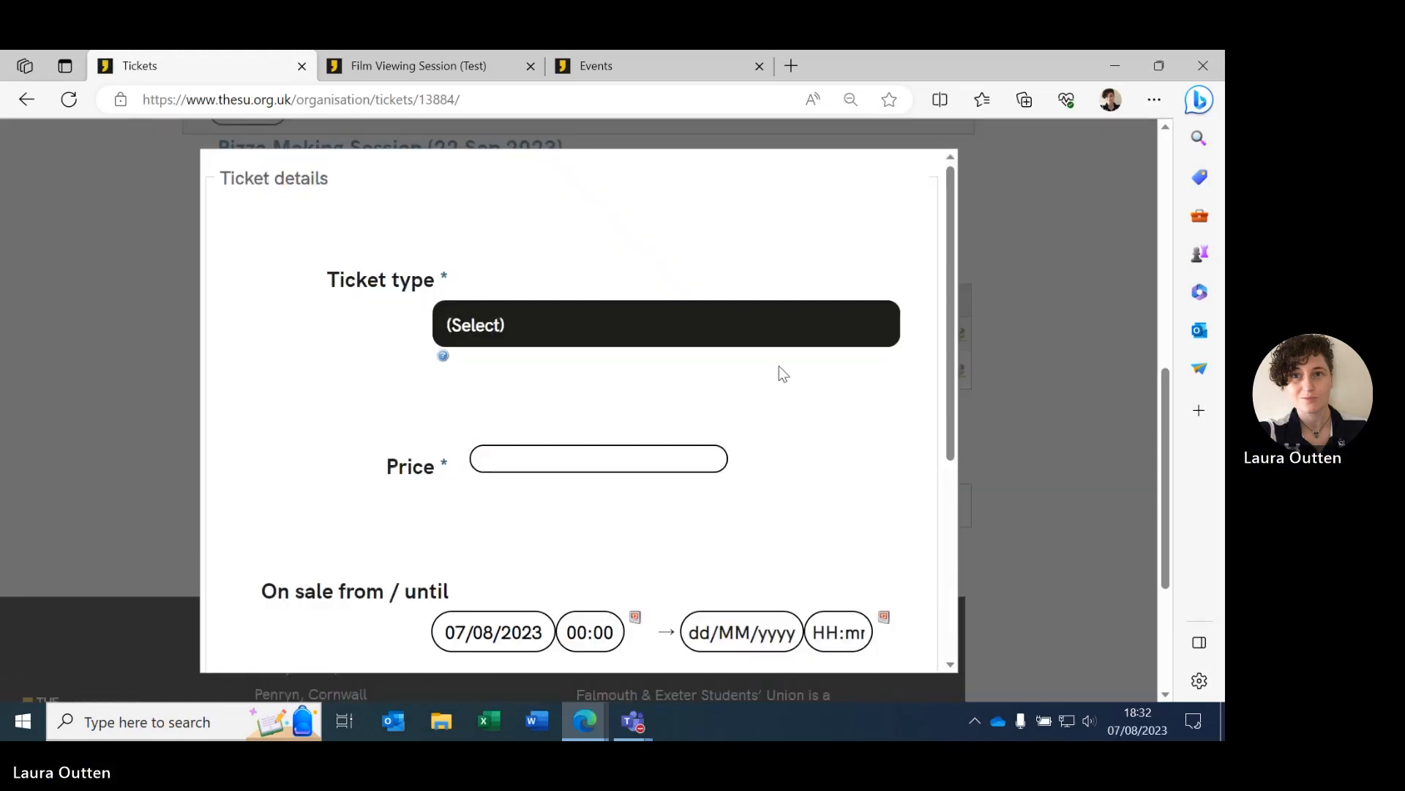
left_click(771, 336)
left_click(759, 390)
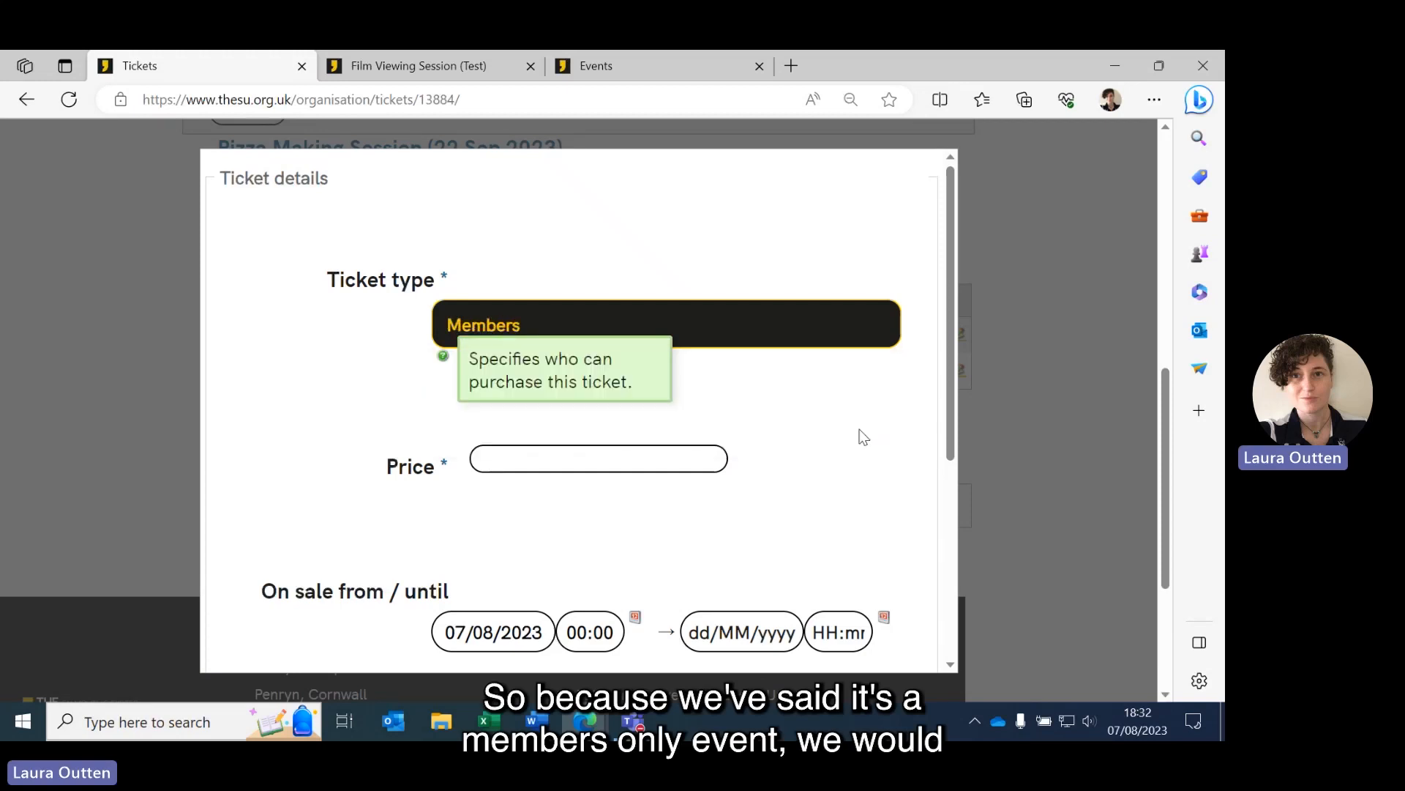
Set the members ticket's price to 5.00
scroll(864, 437, "down", 1)
left_click(647, 378)
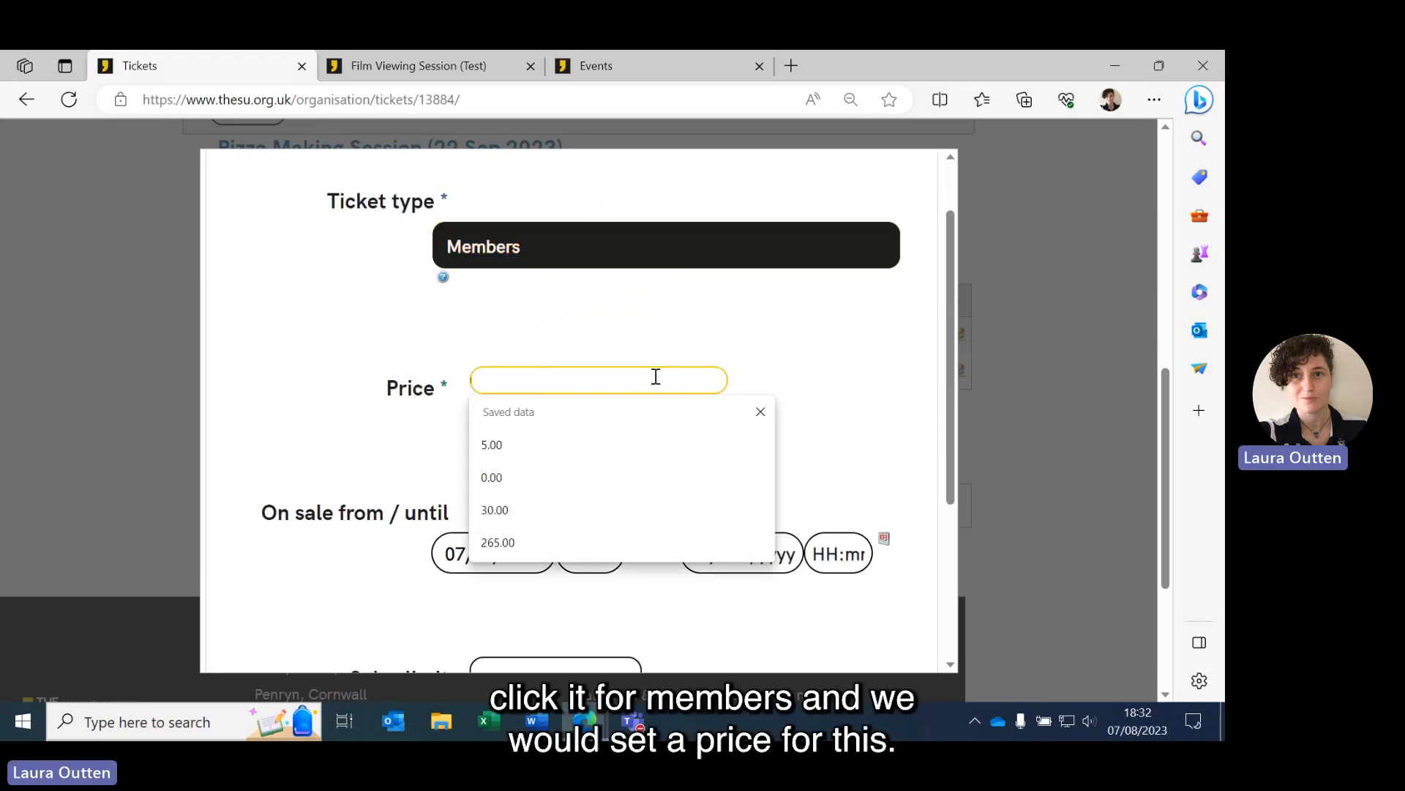
type("5.00")
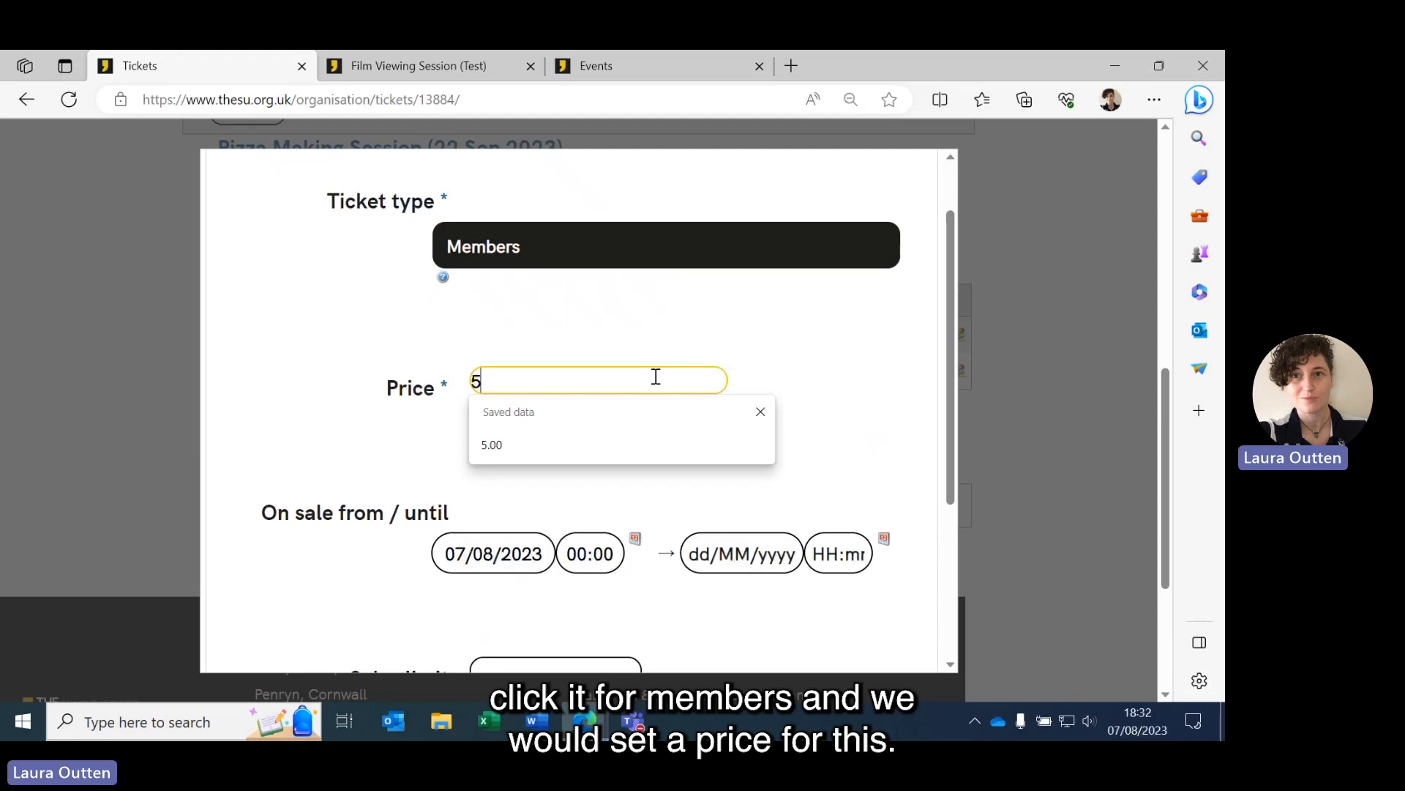
left_click(817, 347)
scroll(841, 338, "down", 1)
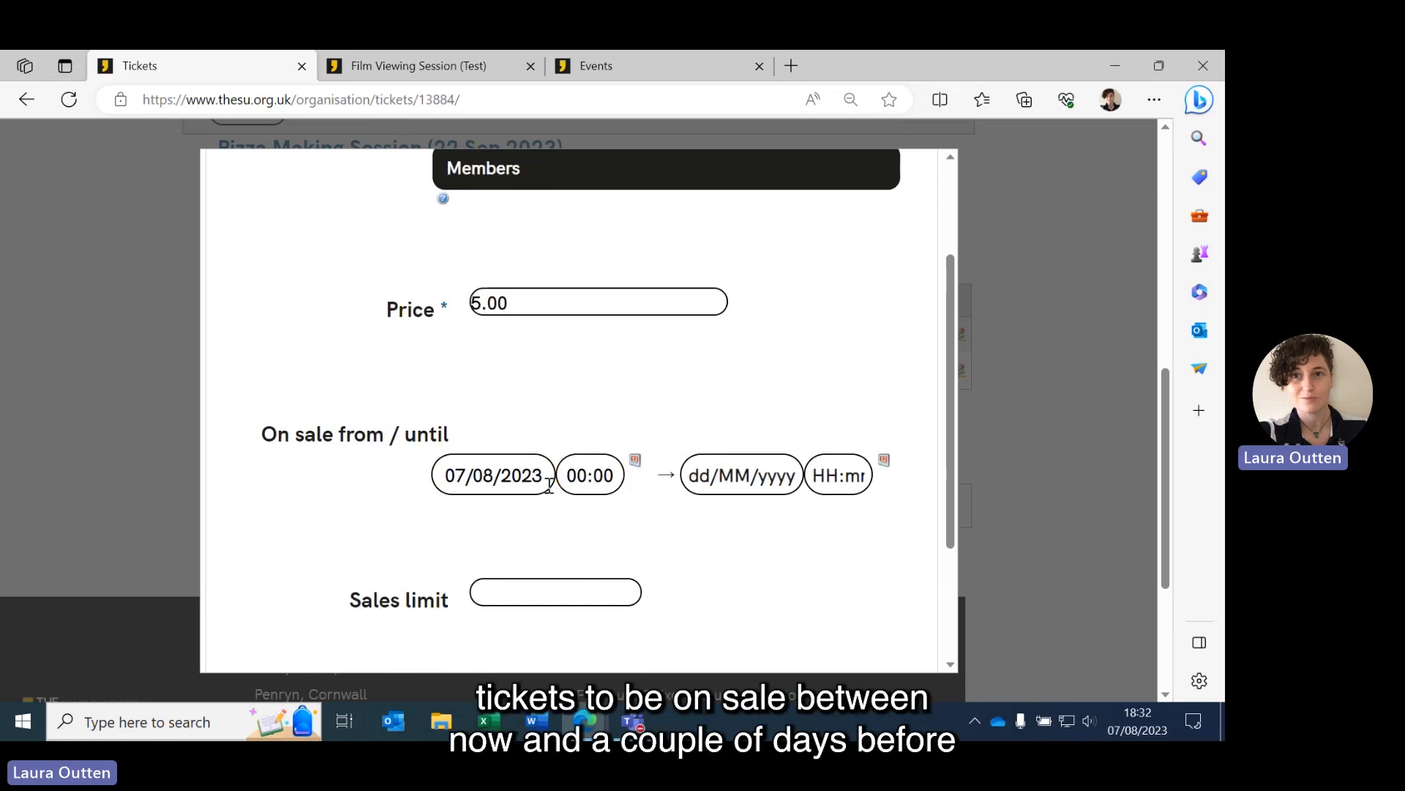
Set the date until which the members ticket is on sale to 22/09/2023
left_click(885, 460)
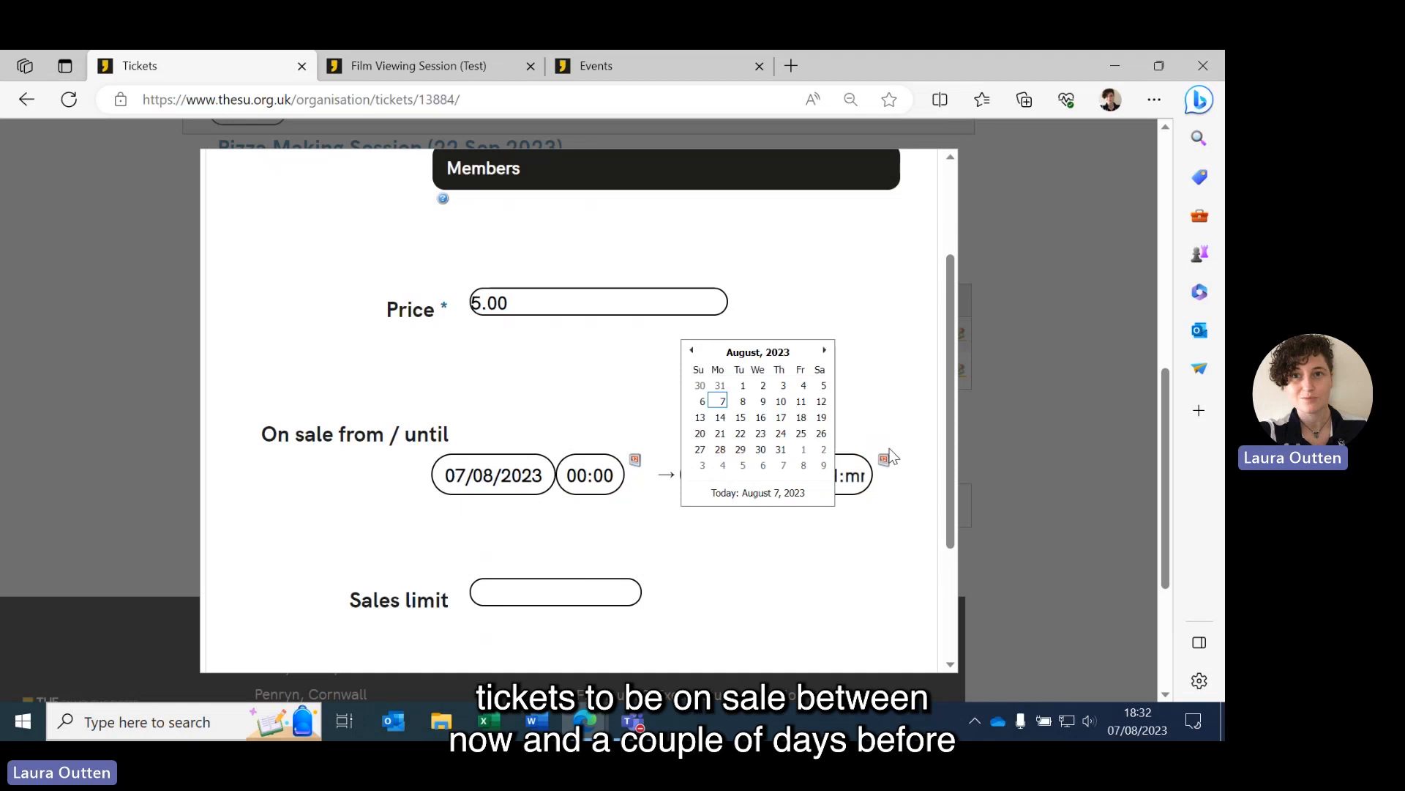
left_click(824, 350)
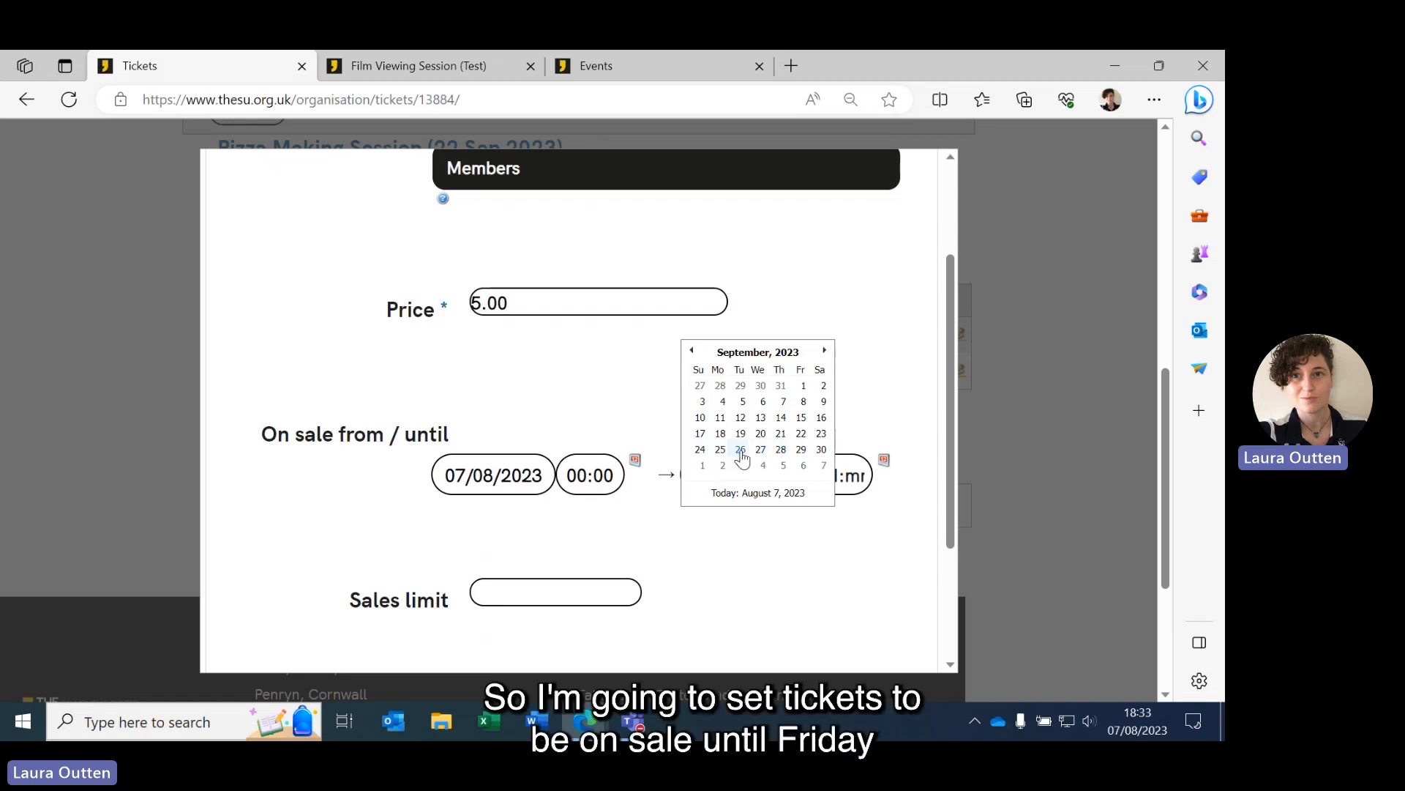
left_click(799, 435)
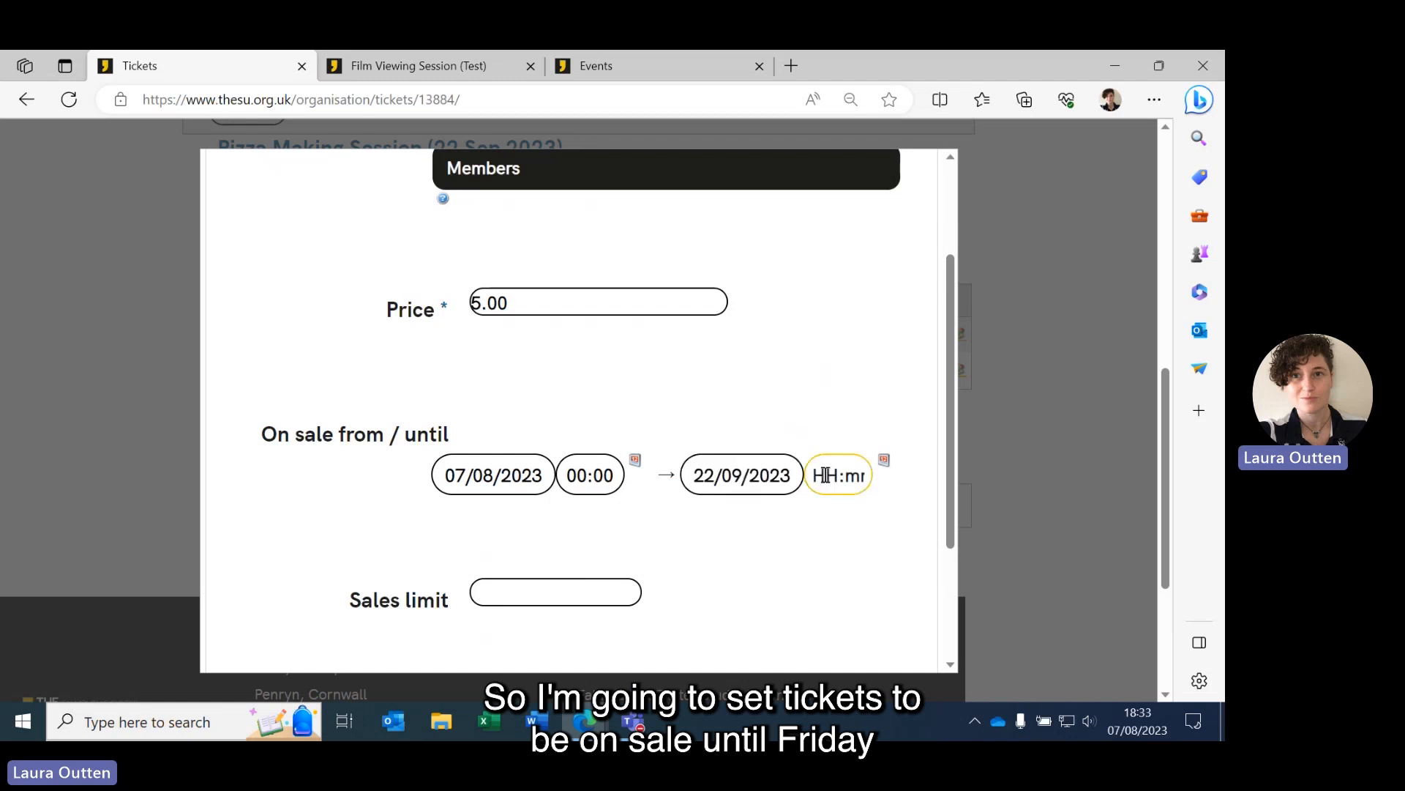
Set the time until which the members ticket is on sale to 17:00
type("17:00")
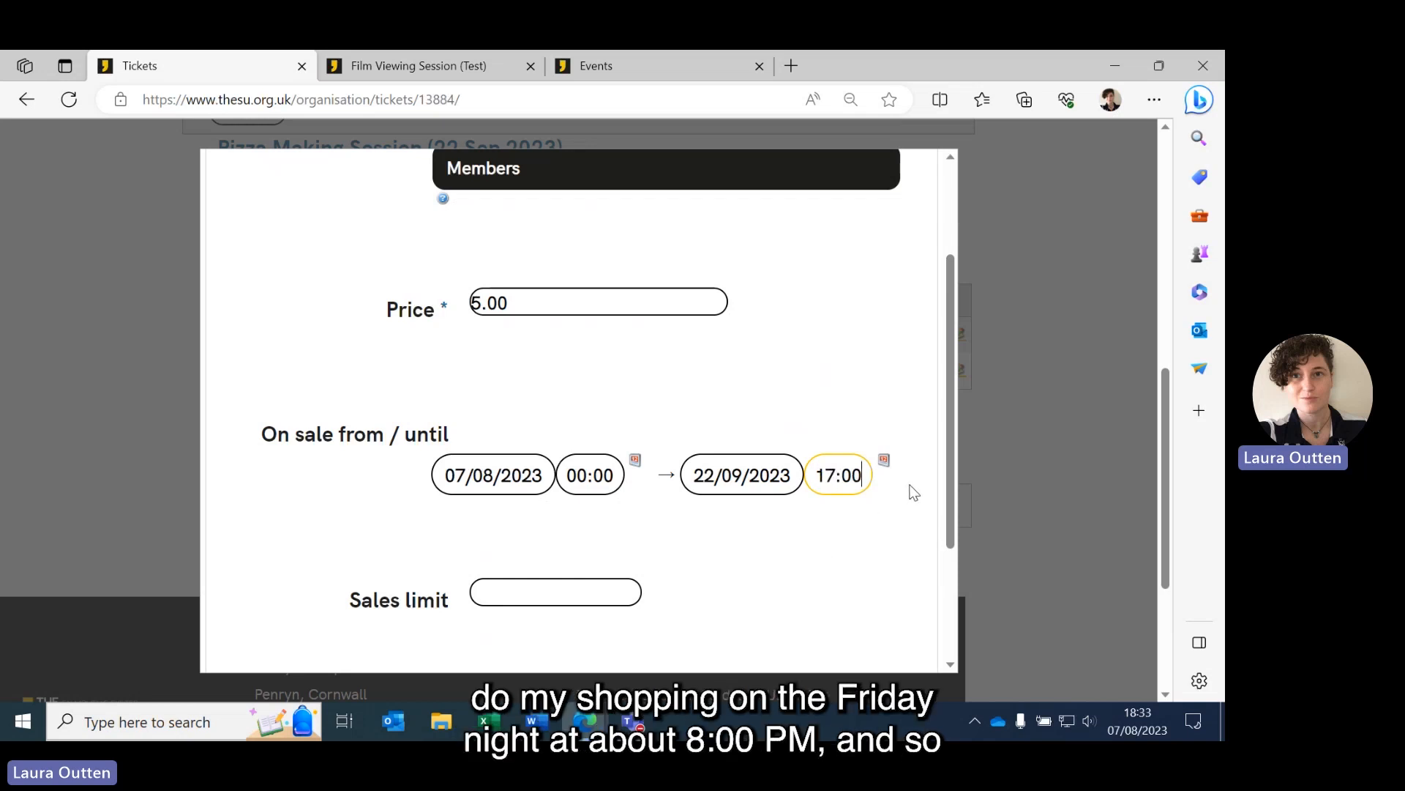
scroll(914, 491, "down", 2)
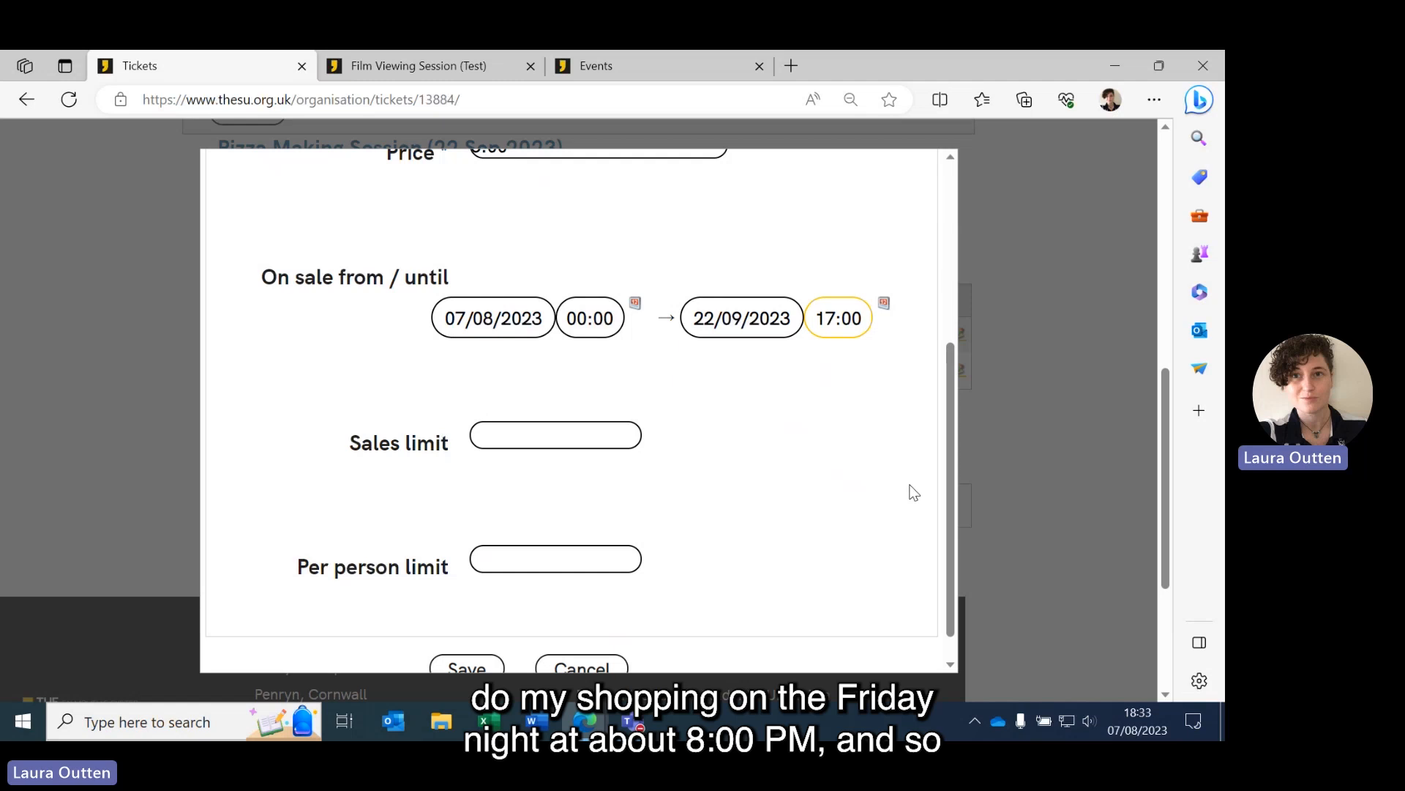
left_click(880, 350)
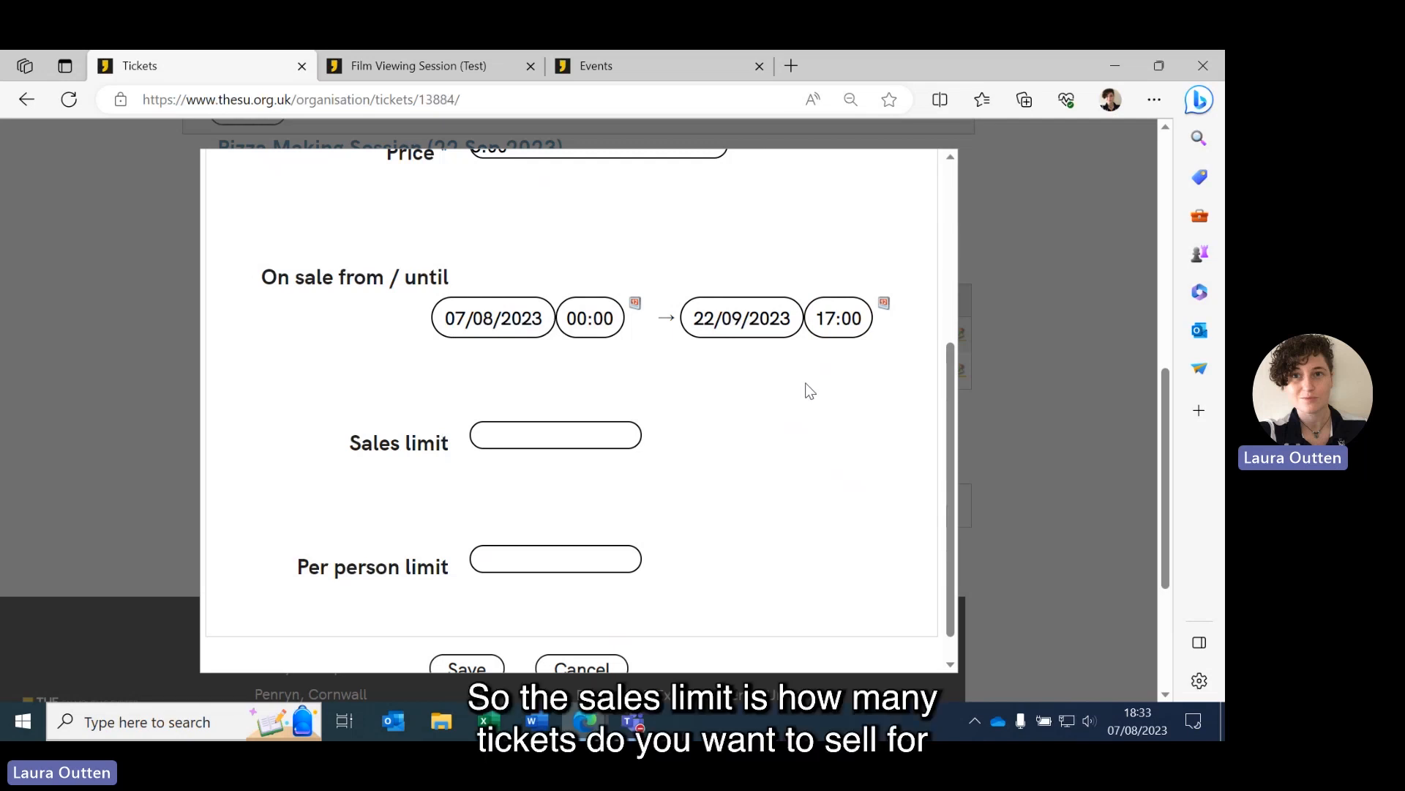
Set the members ticket's sales limit to 40 and its per person limit to 1
scroll(812, 395, "down", 1)
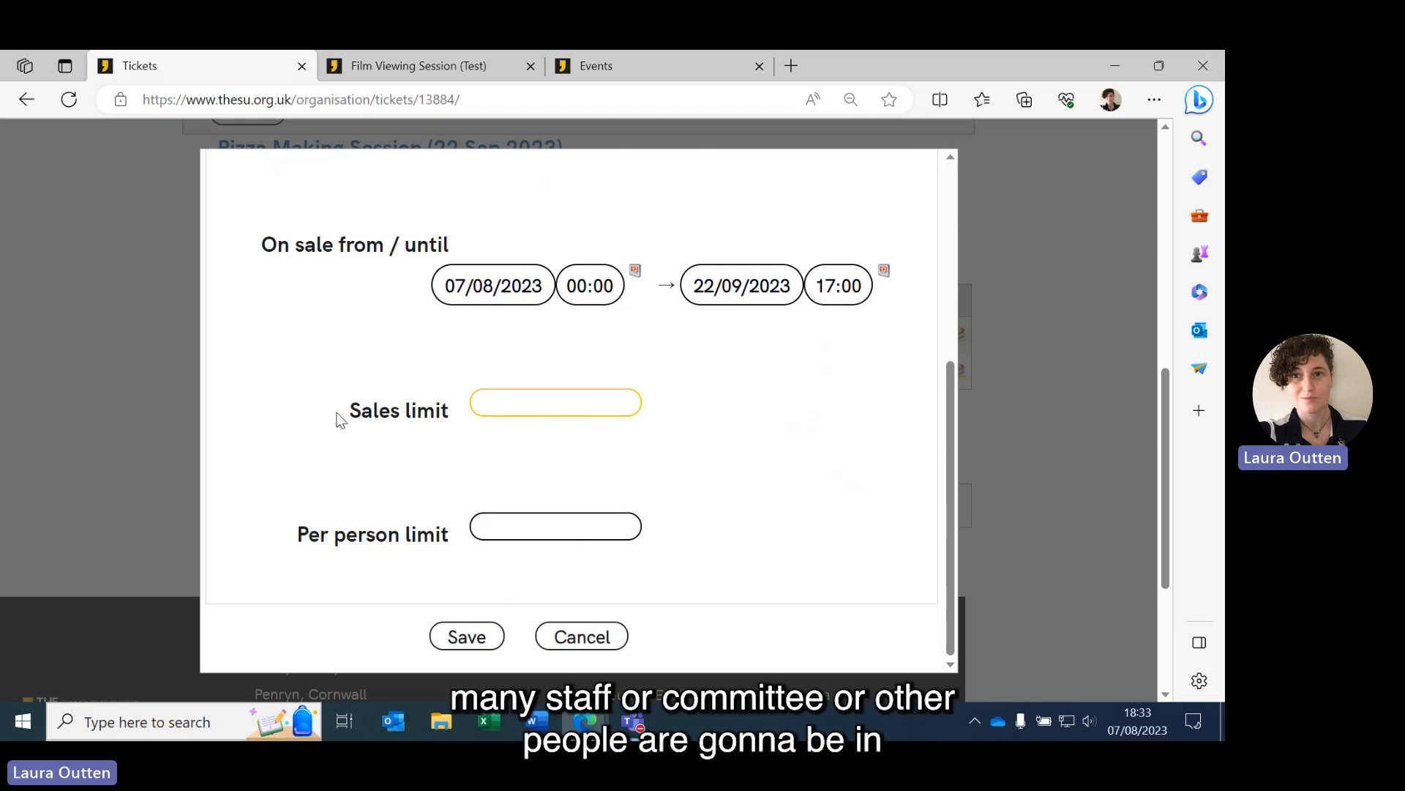
left_click(510, 401)
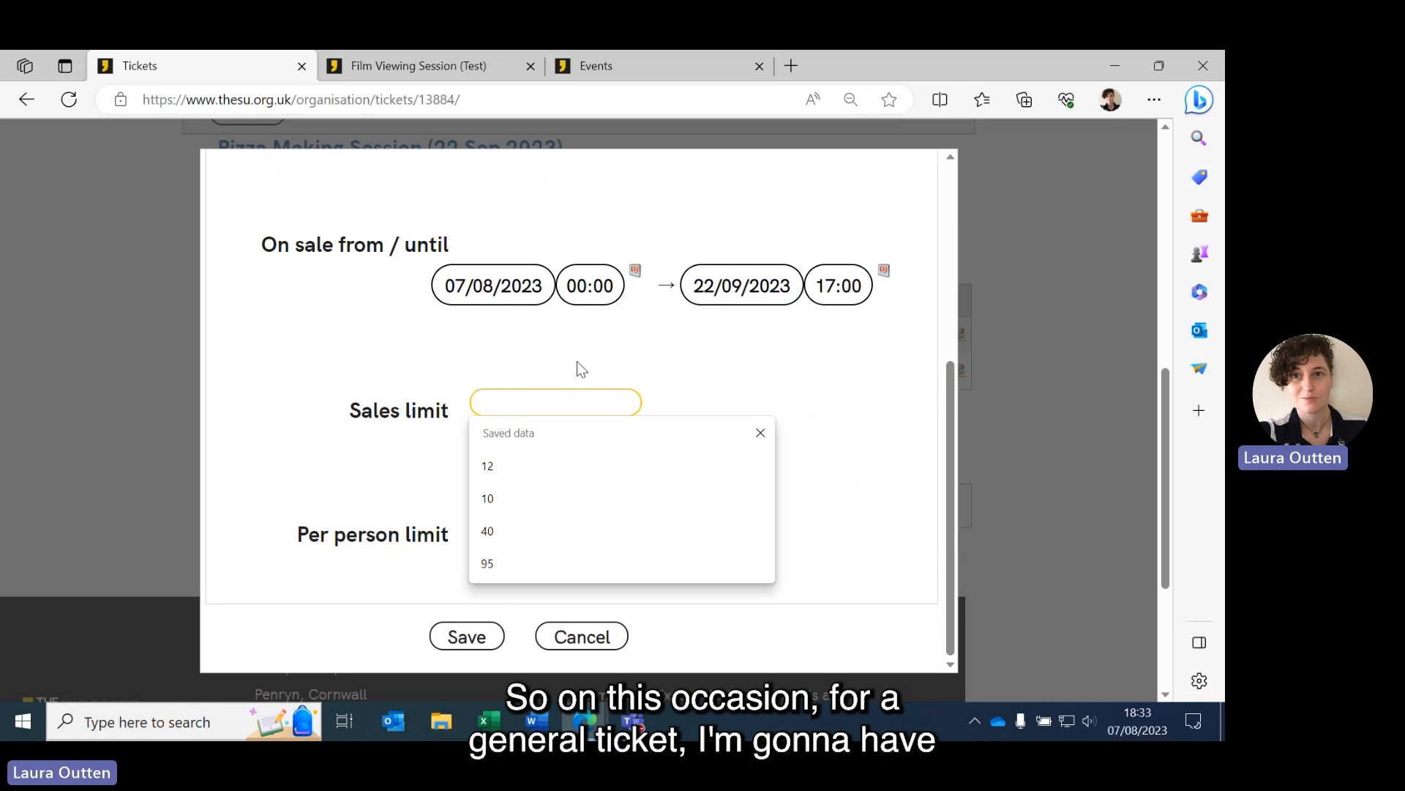
type("40")
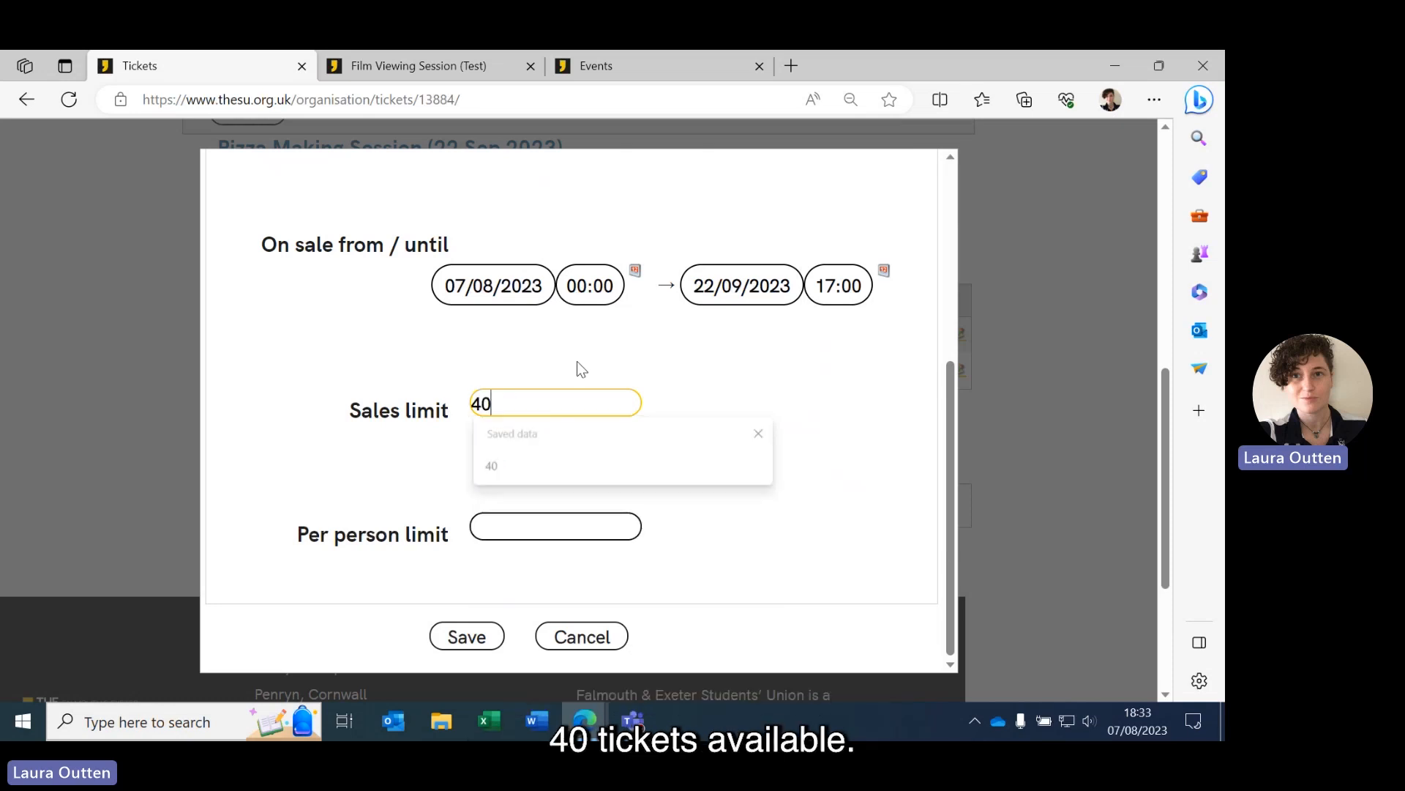
left_click(525, 528)
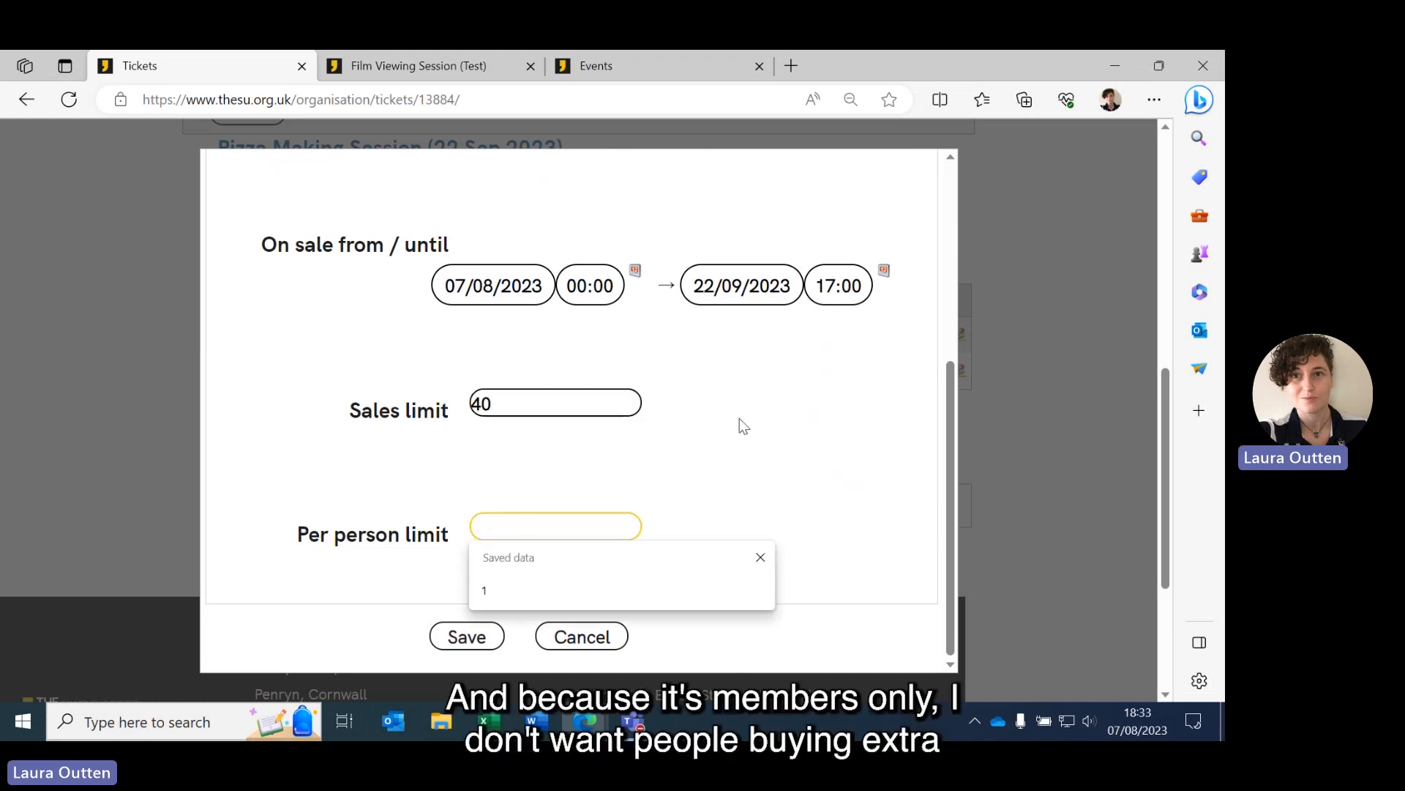
type("1")
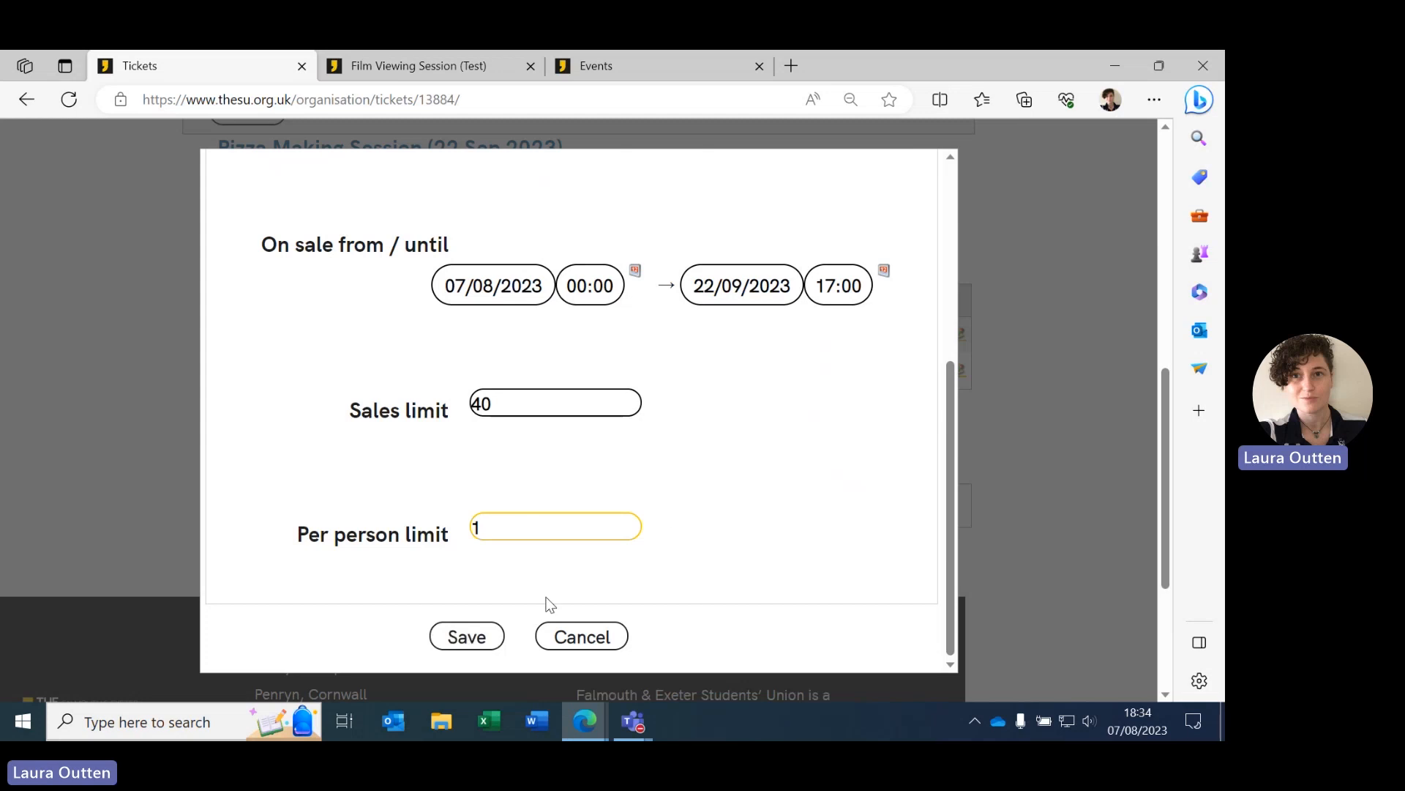
Review the details entered for the members ticket and save the ticket
scroll(753, 483, "up", 5)
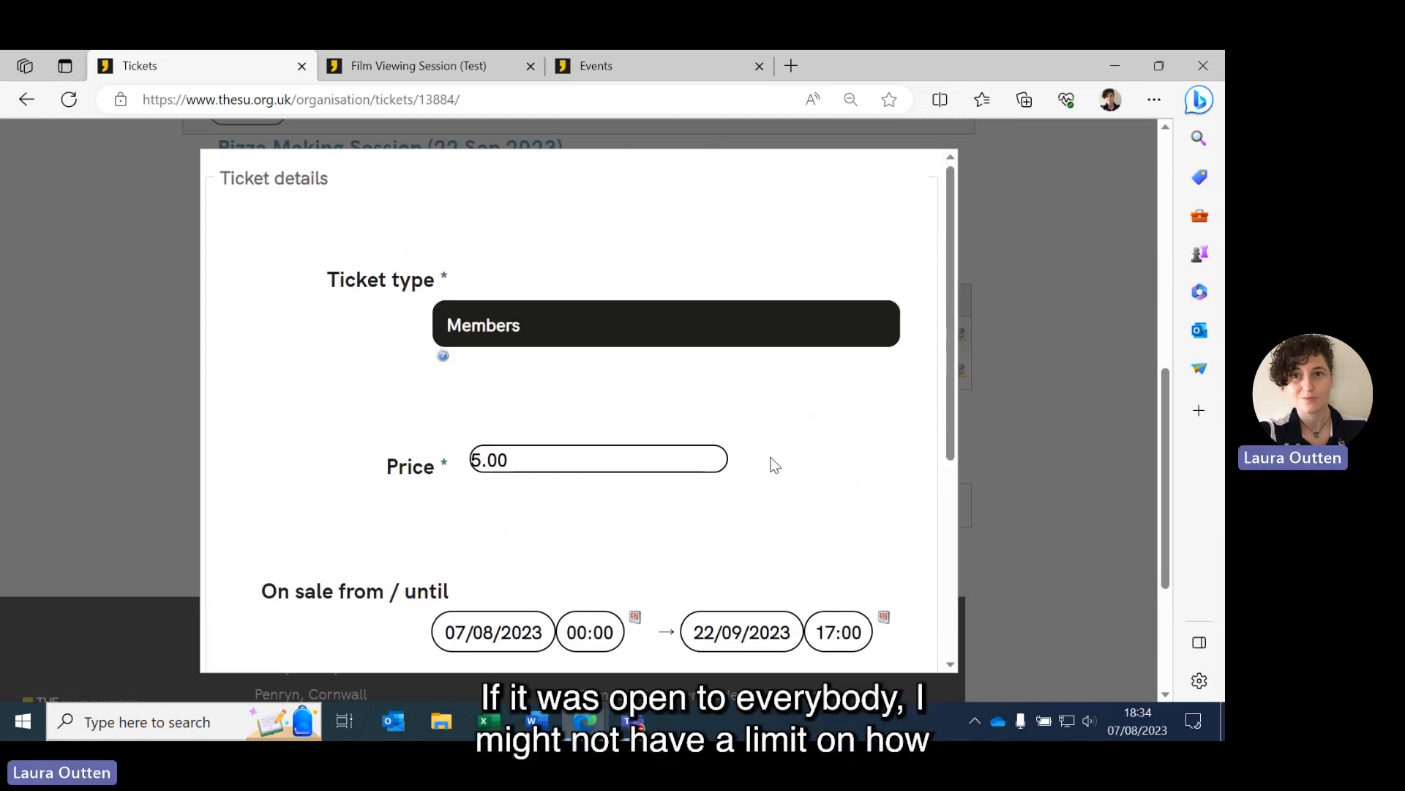
scroll(769, 463, "down", 5)
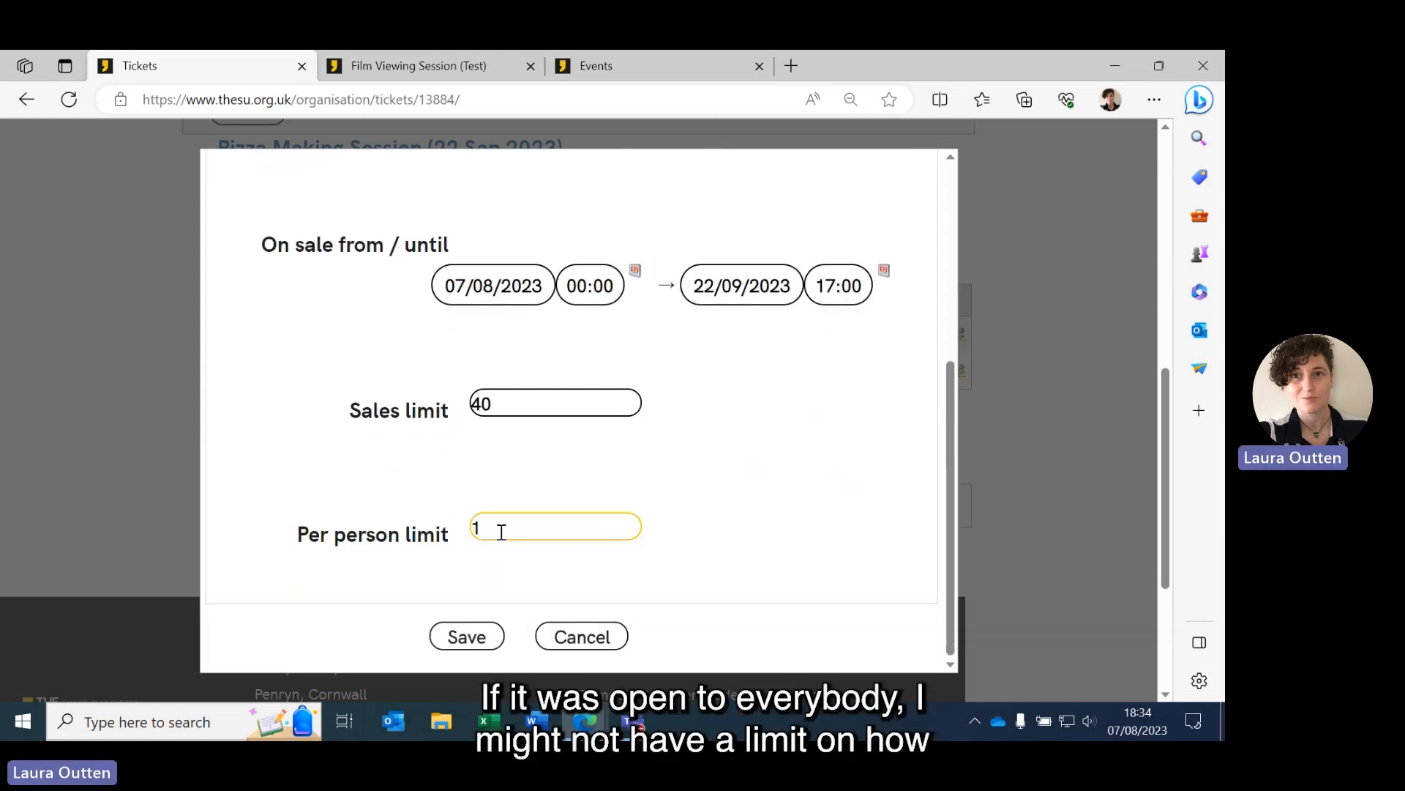
scroll(709, 524, "up", 5)
scroll(709, 524, "down", 5)
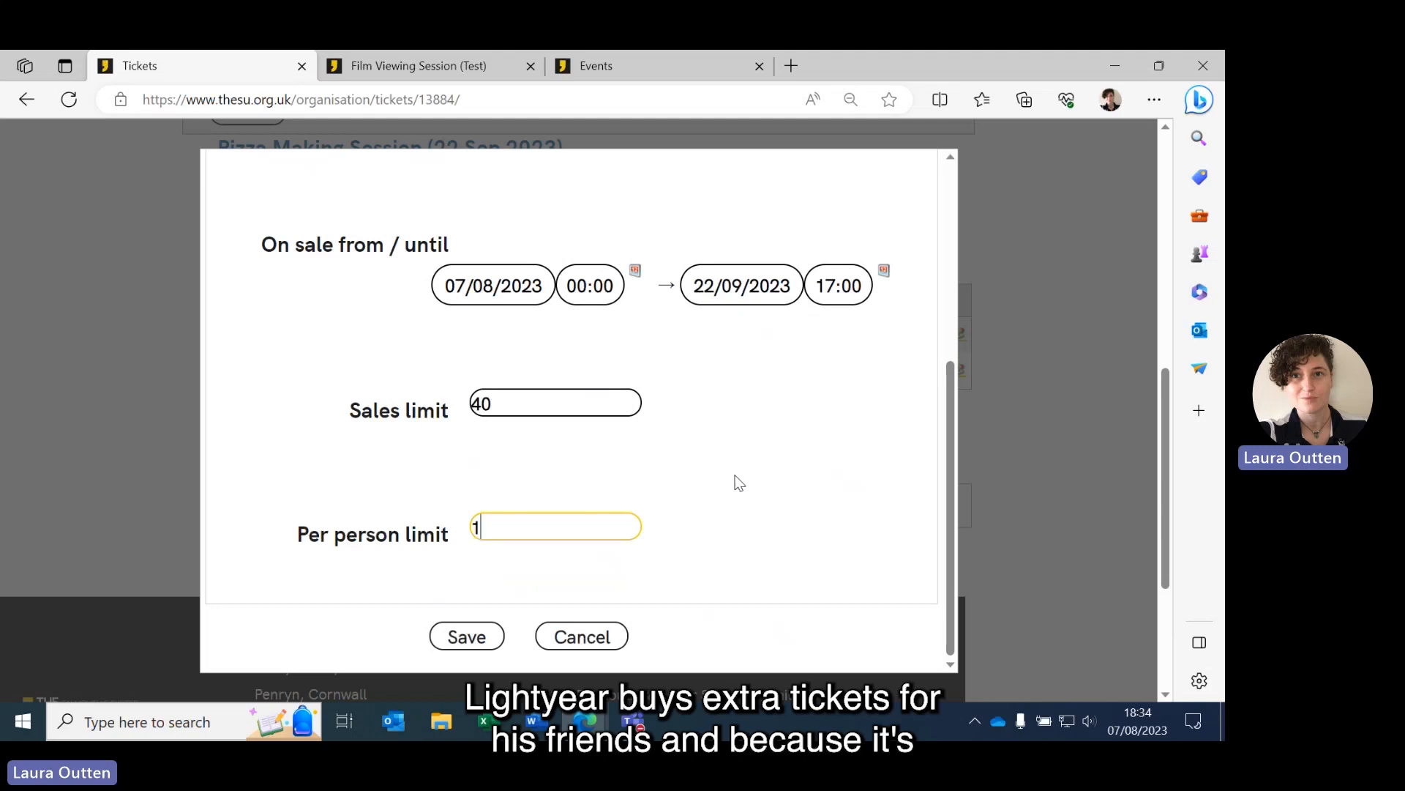
scroll(743, 489, "up", 5)
scroll(808, 458, "down", 5)
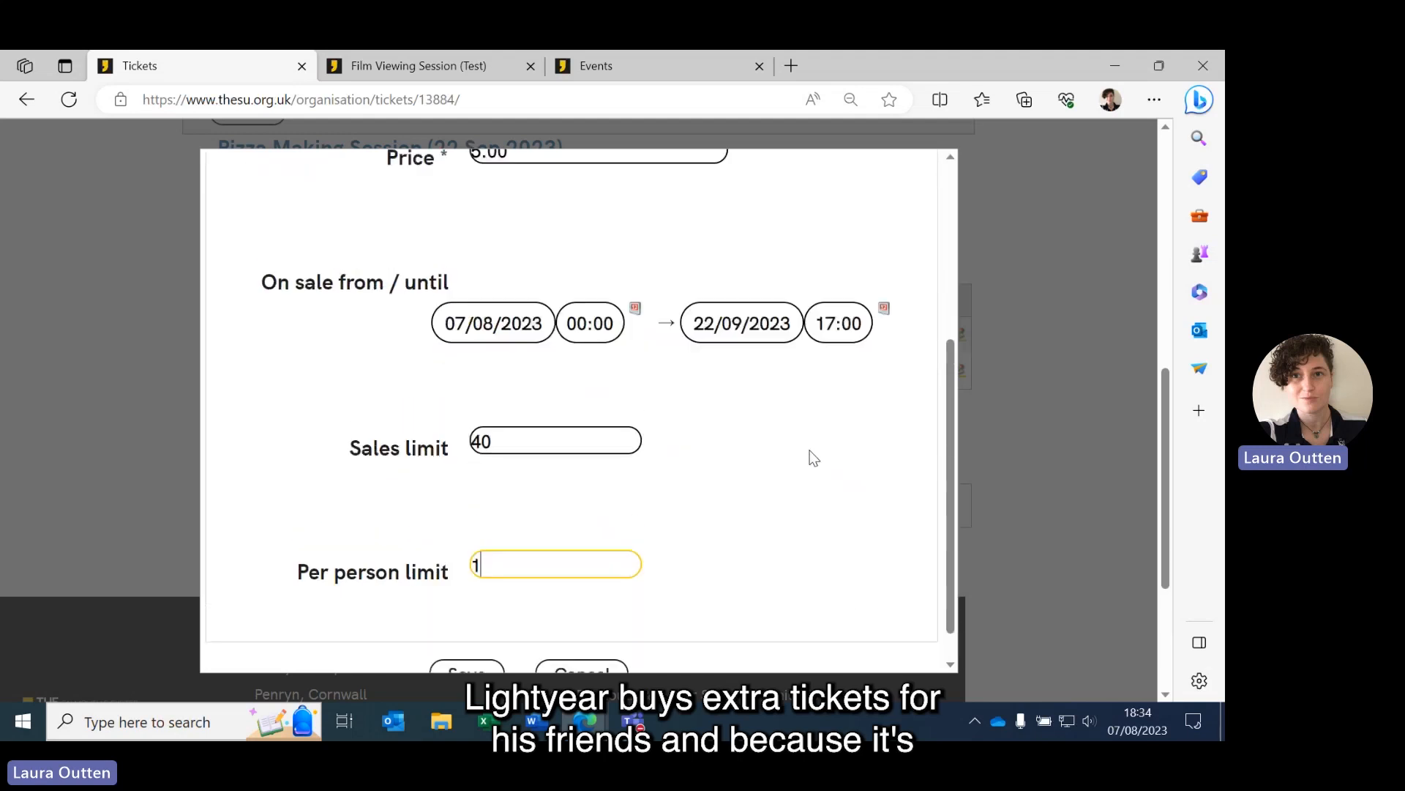
scroll(738, 498, "up", 5)
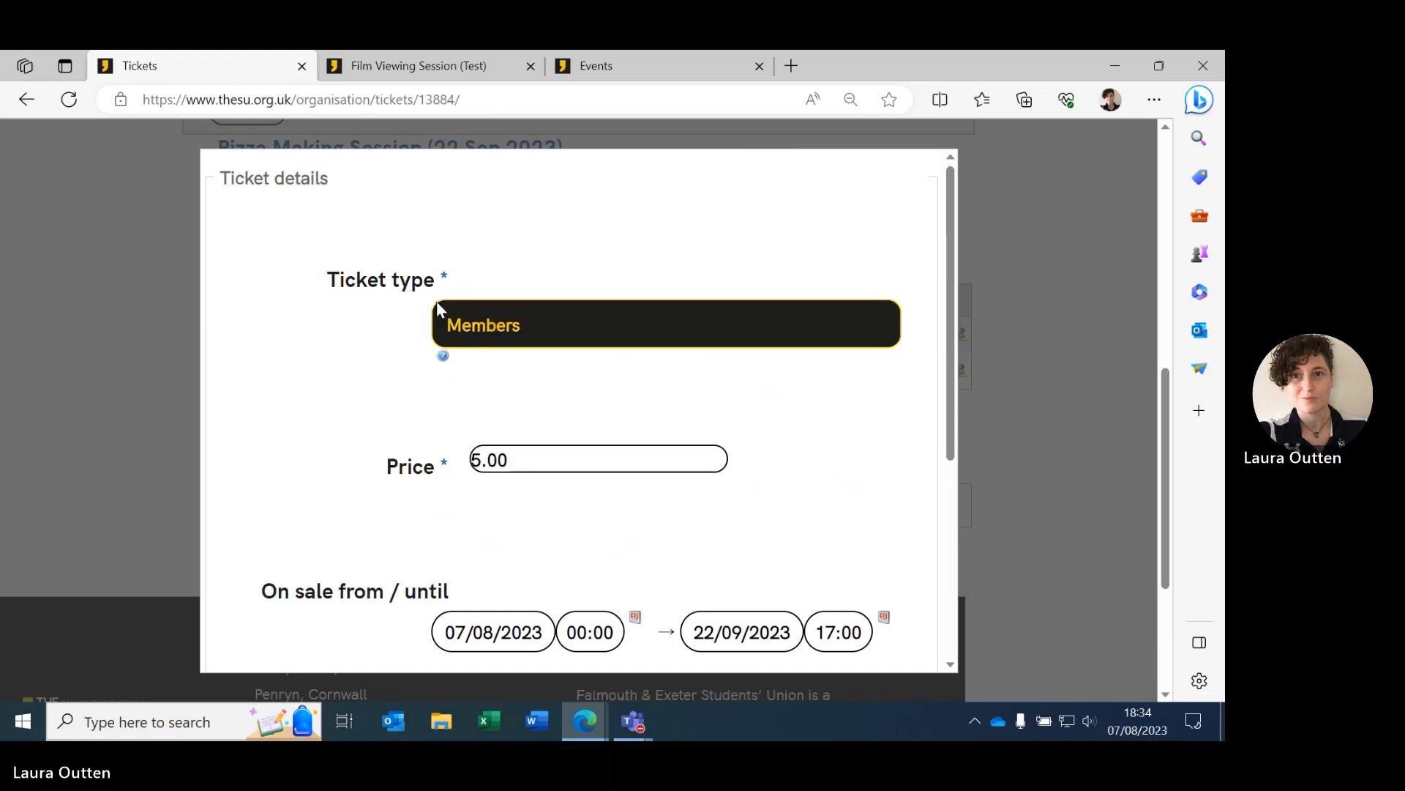
scroll(463, 354, "down", 5)
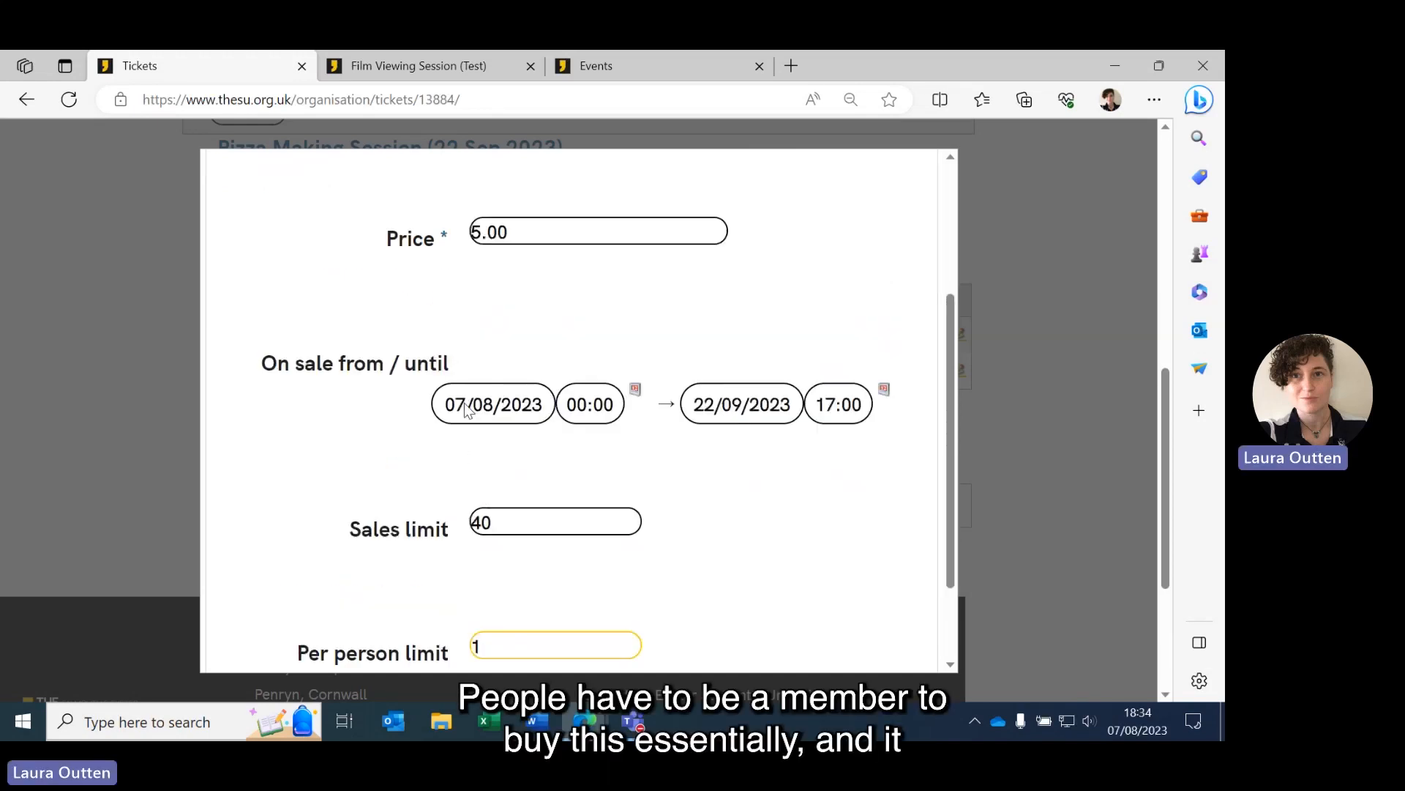
left_click(470, 638)
scroll(1056, 439, "down", 3)
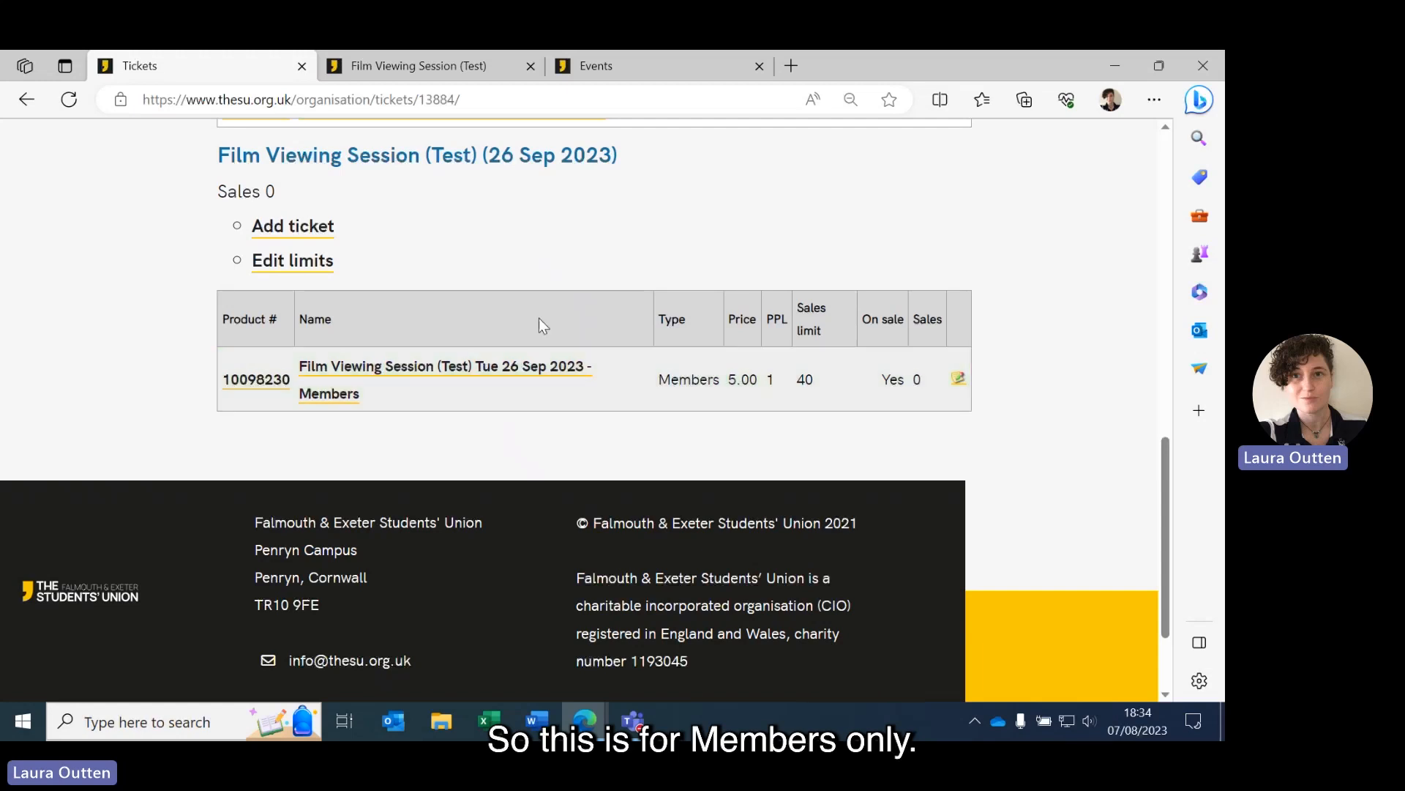
Start another ticket for the Film Viewing Session (Test) event and set its ticket type to General
left_click(320, 227)
left_click(609, 320)
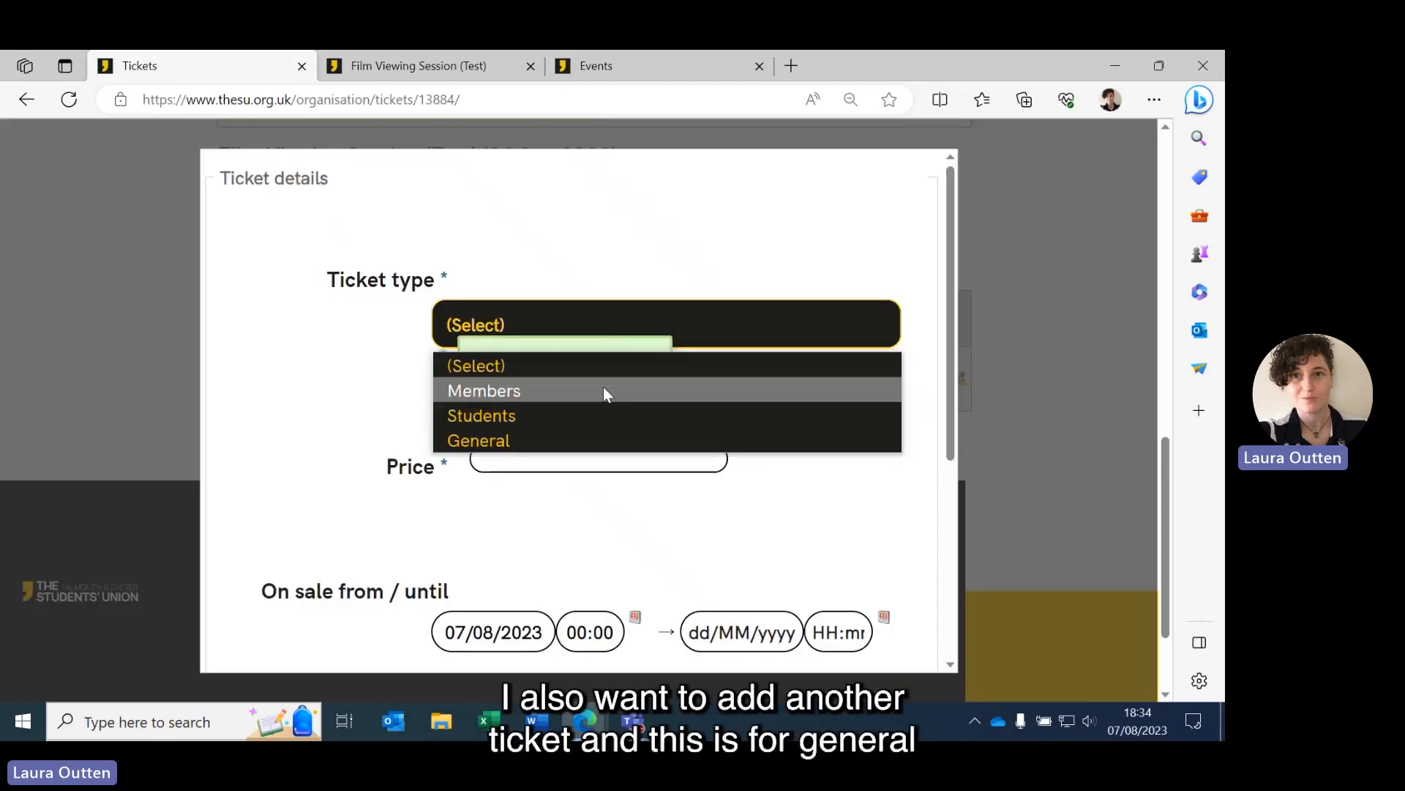
left_click(600, 440)
Set the general ticket's price to 6.00
left_click(568, 455)
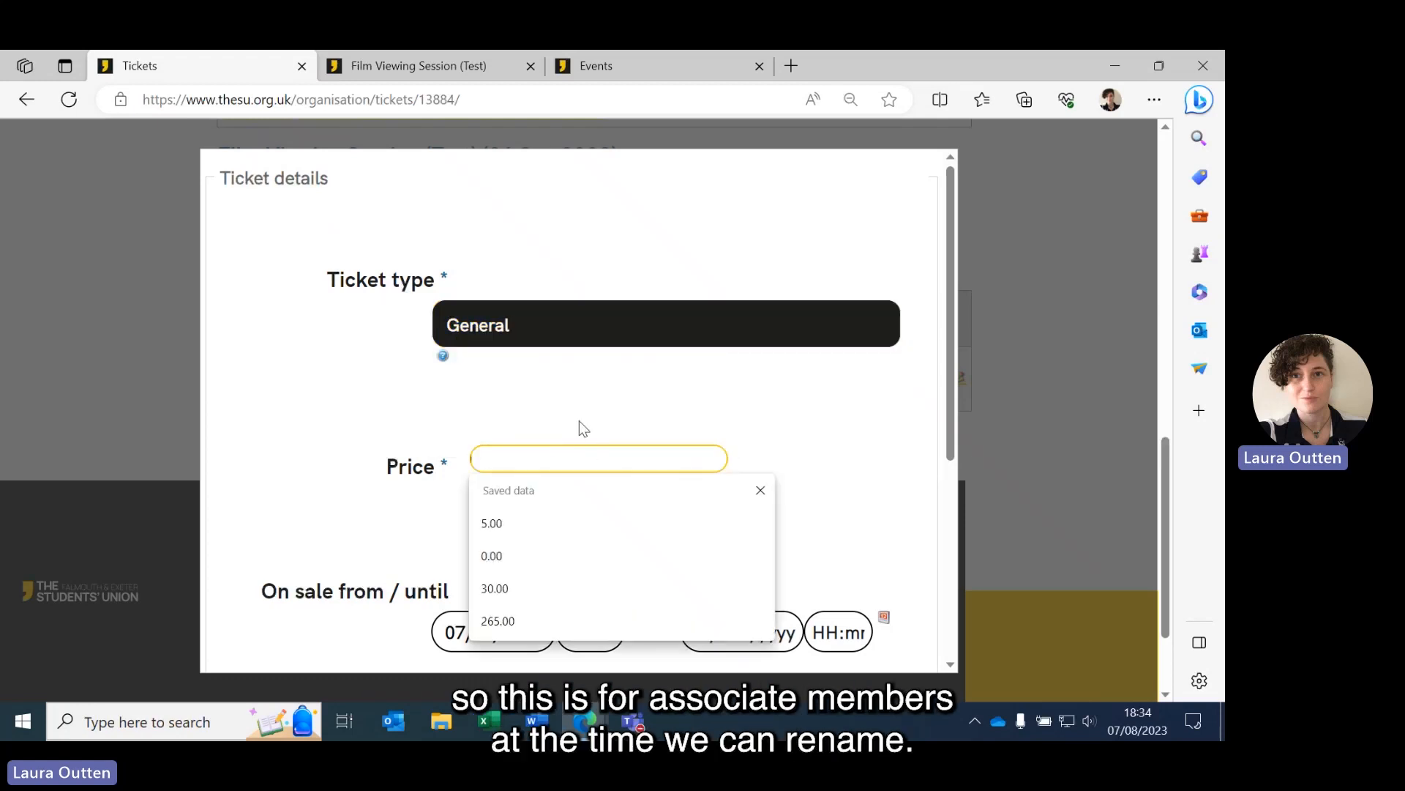
scroll(753, 392, "down", 1)
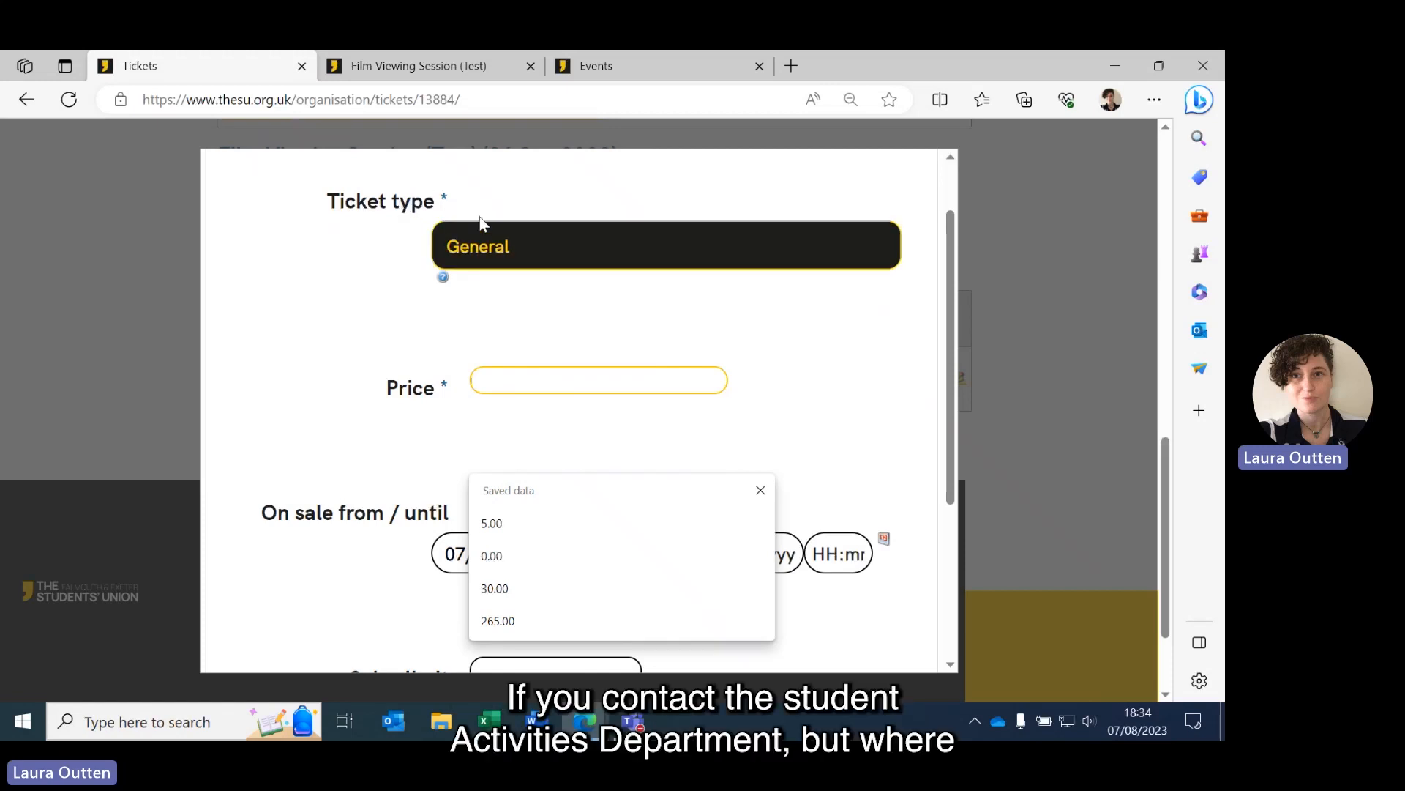
left_click(529, 366)
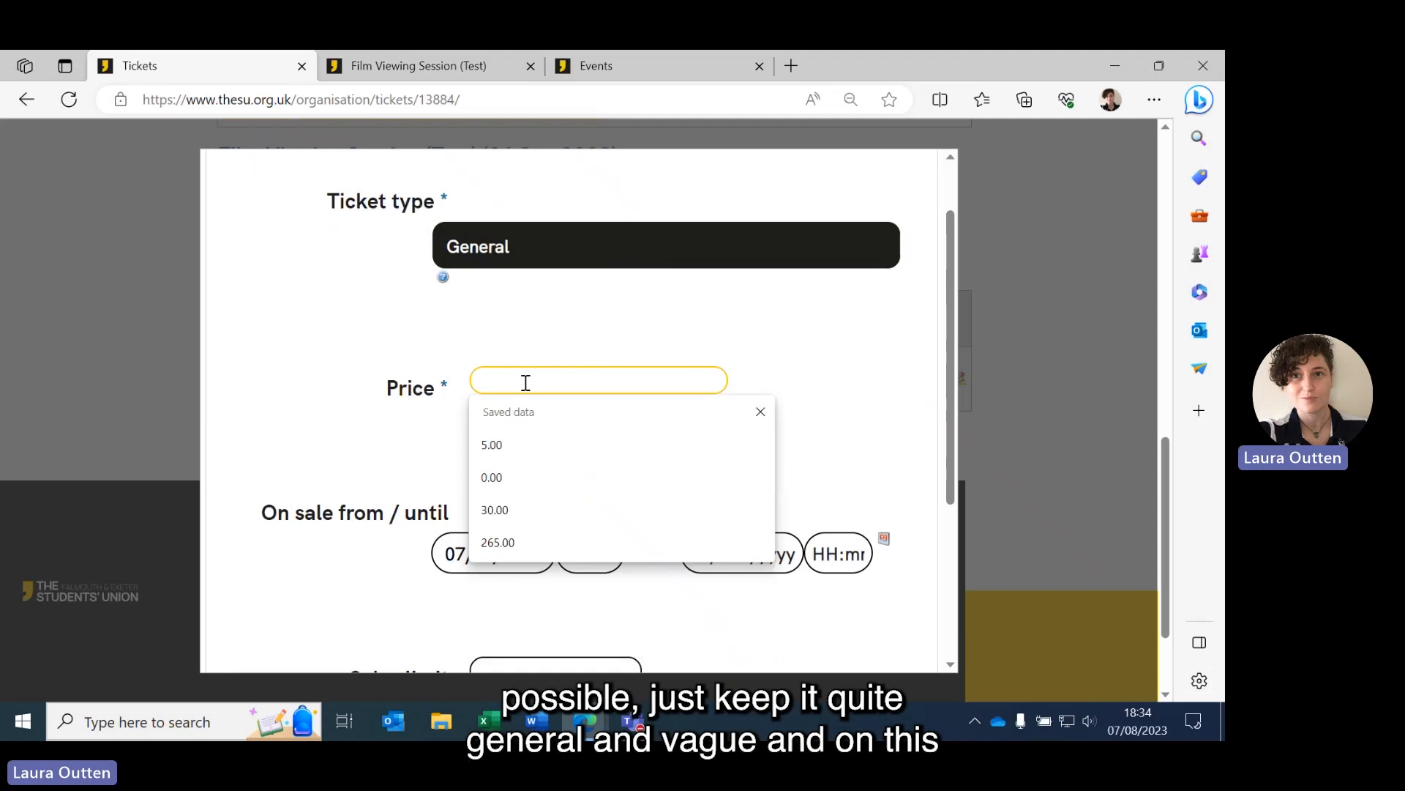
type("6.0")
left_click(750, 384)
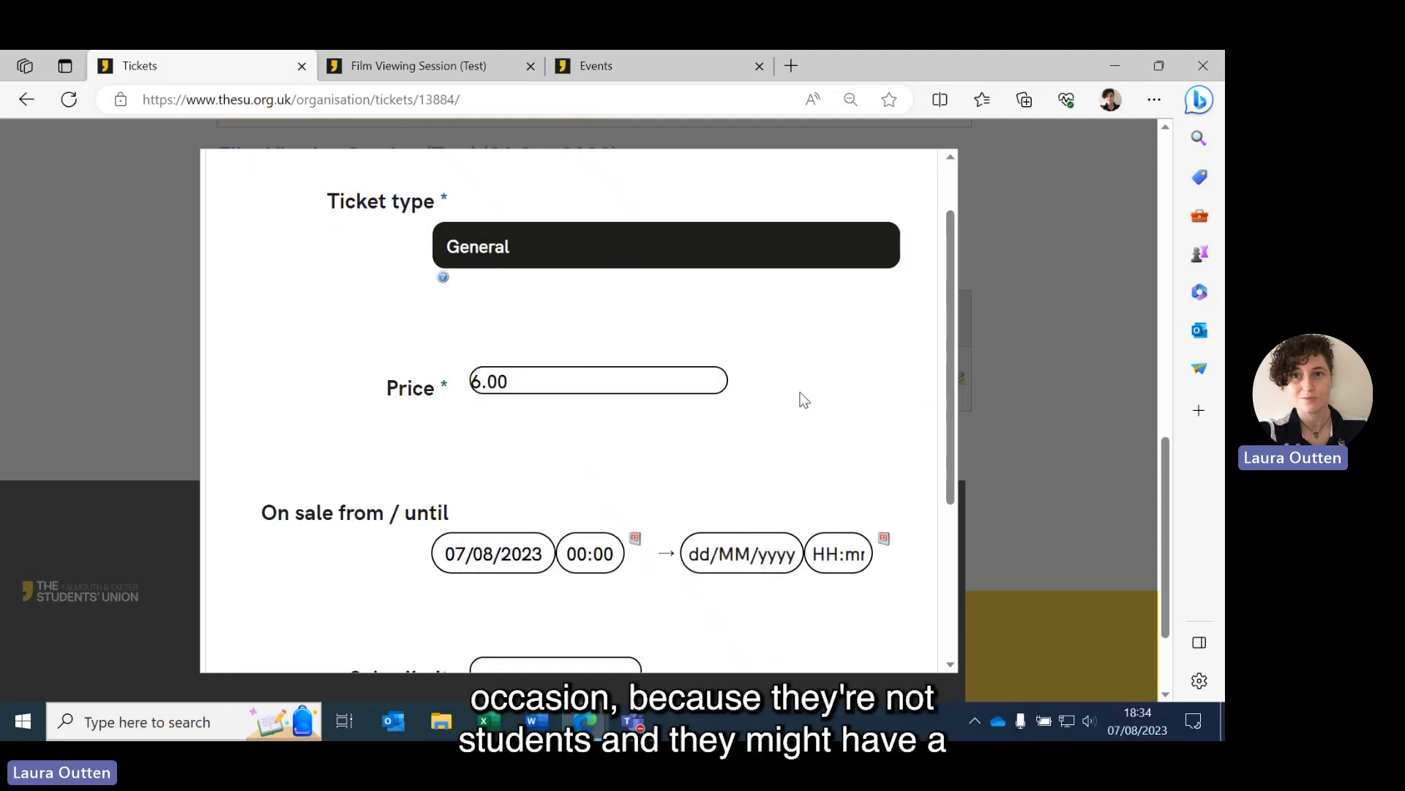
Set the general ticket to be on sale until 22/09/2023 at 17:00
scroll(920, 358, "down", 2)
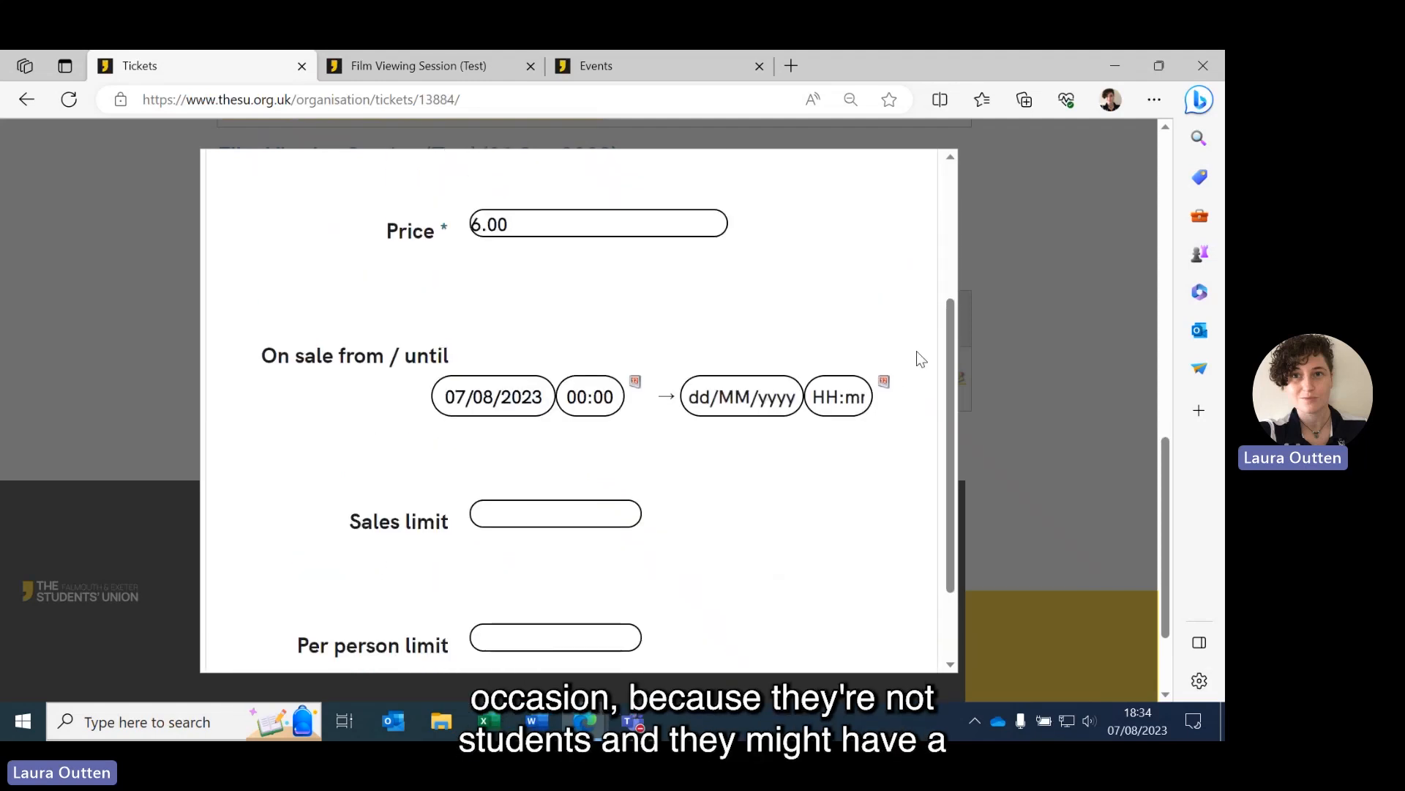
left_click(883, 382)
left_click(826, 195)
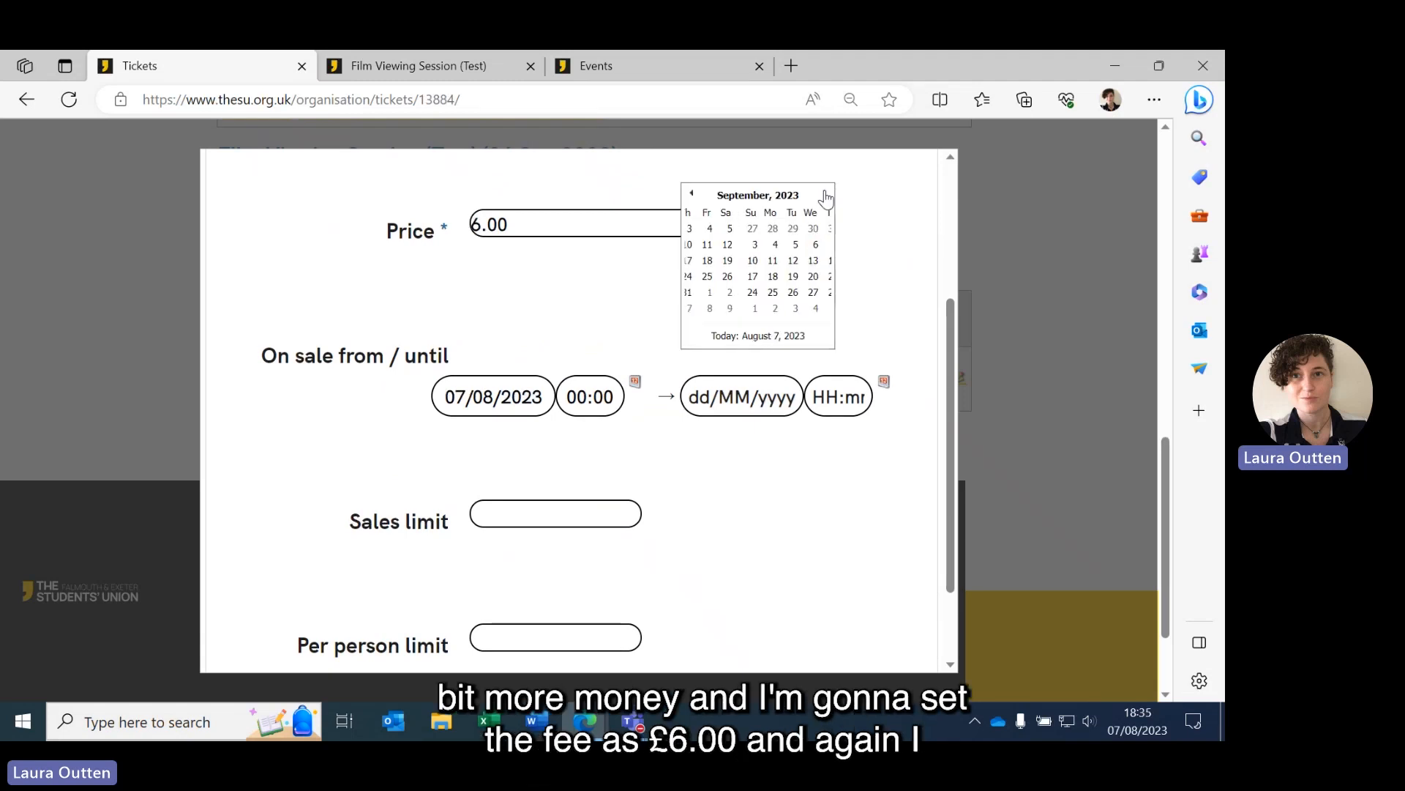
left_click(808, 277)
left_click(828, 390)
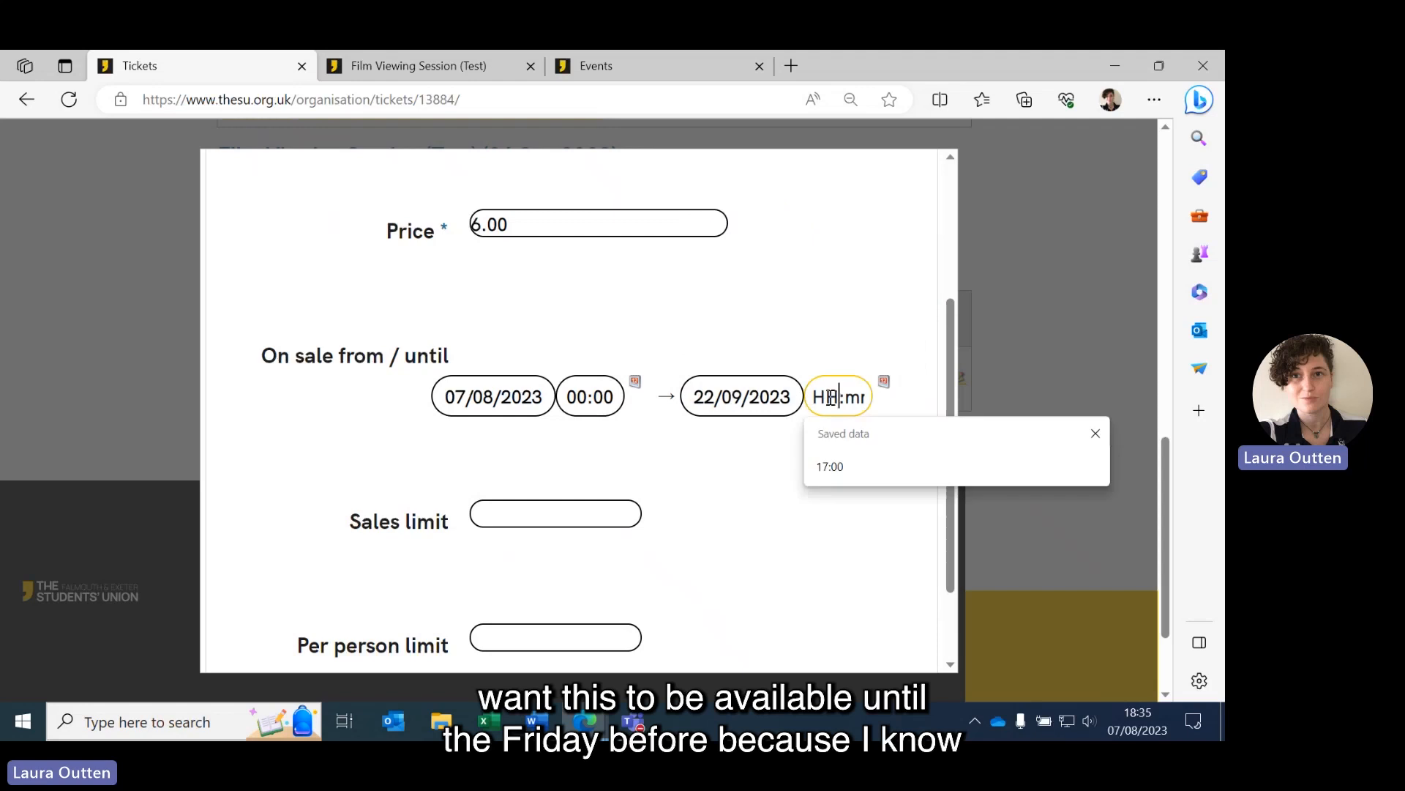
type("1700")
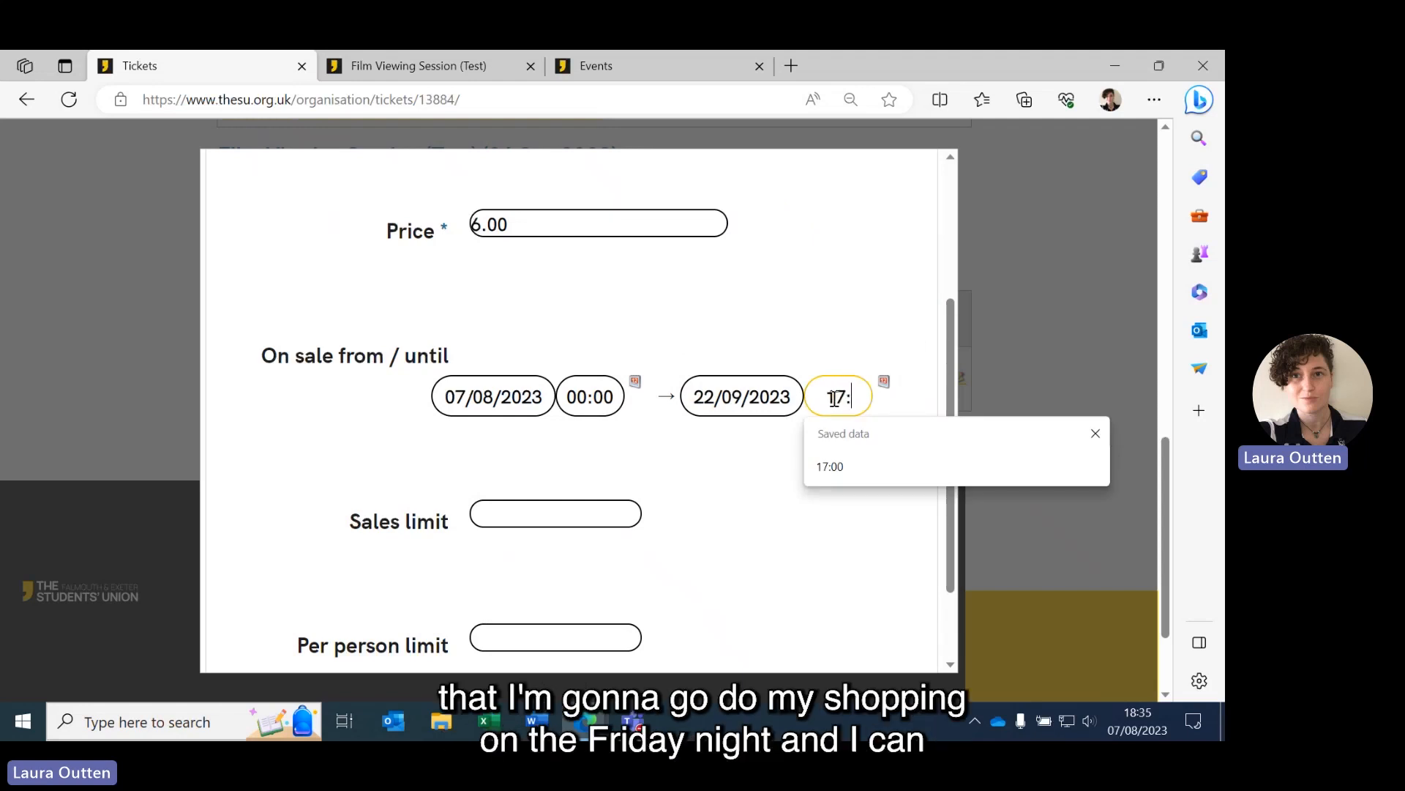
Save the general ticket with a sales limit of 10 and a per person limit of 1
scroll(758, 486, "down", 1)
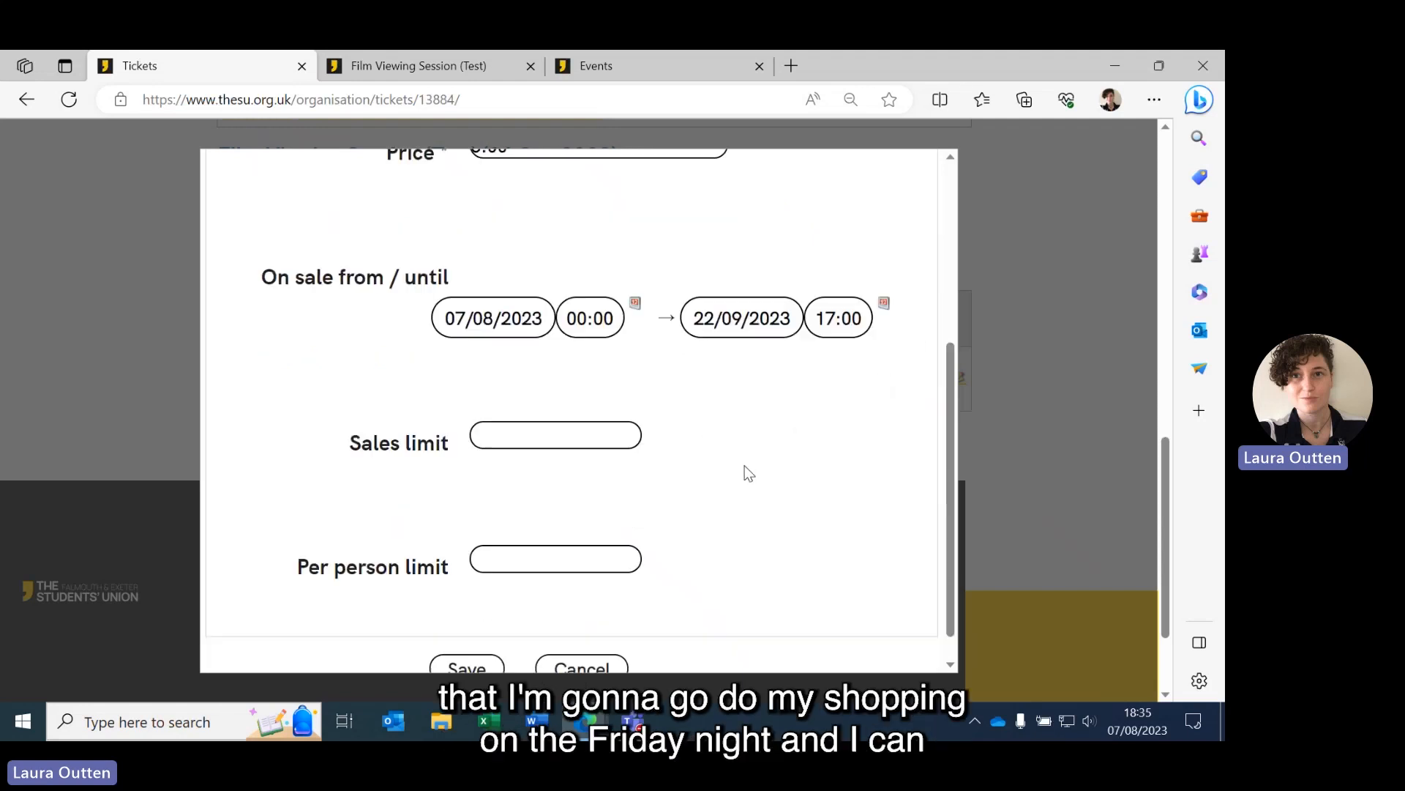
left_click(597, 432)
type("10")
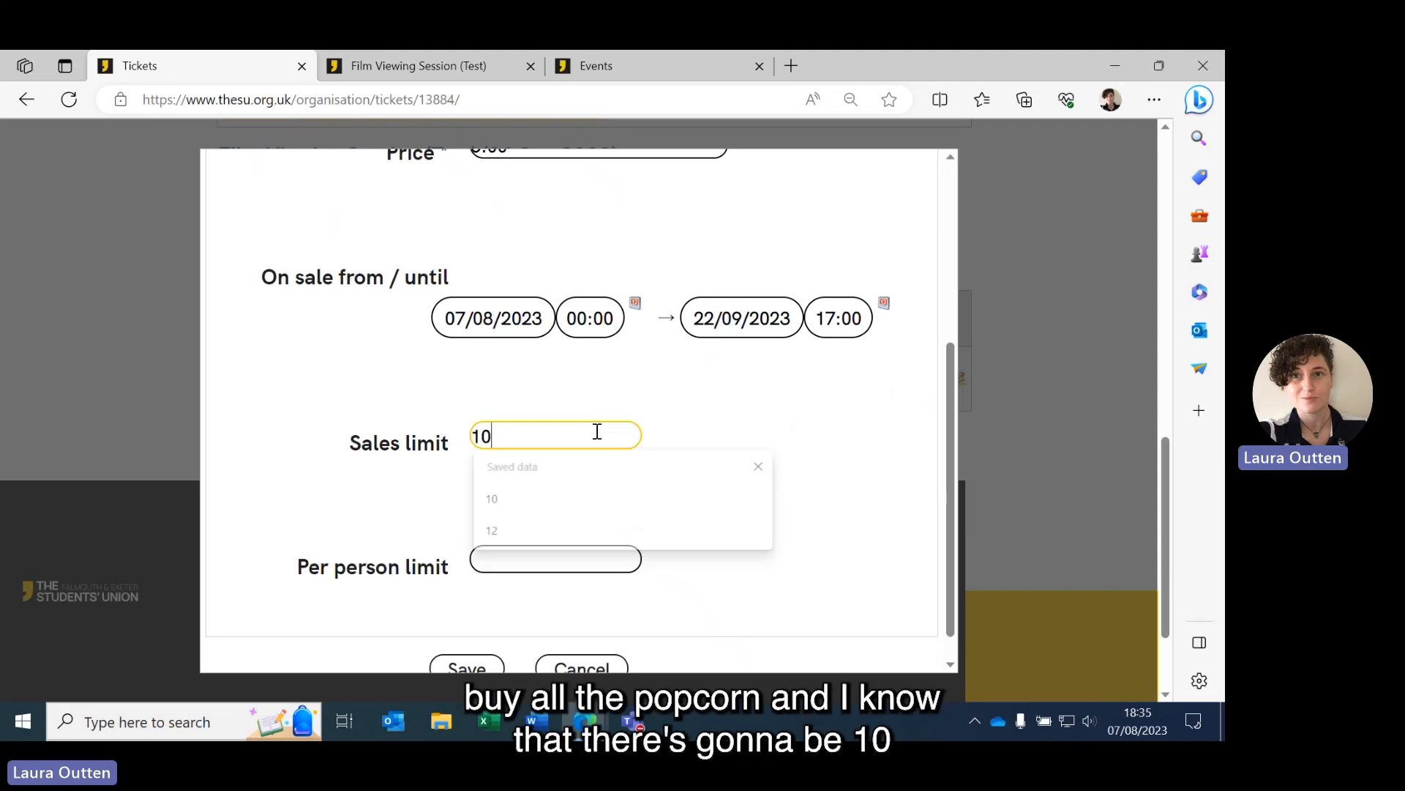
left_click(679, 384)
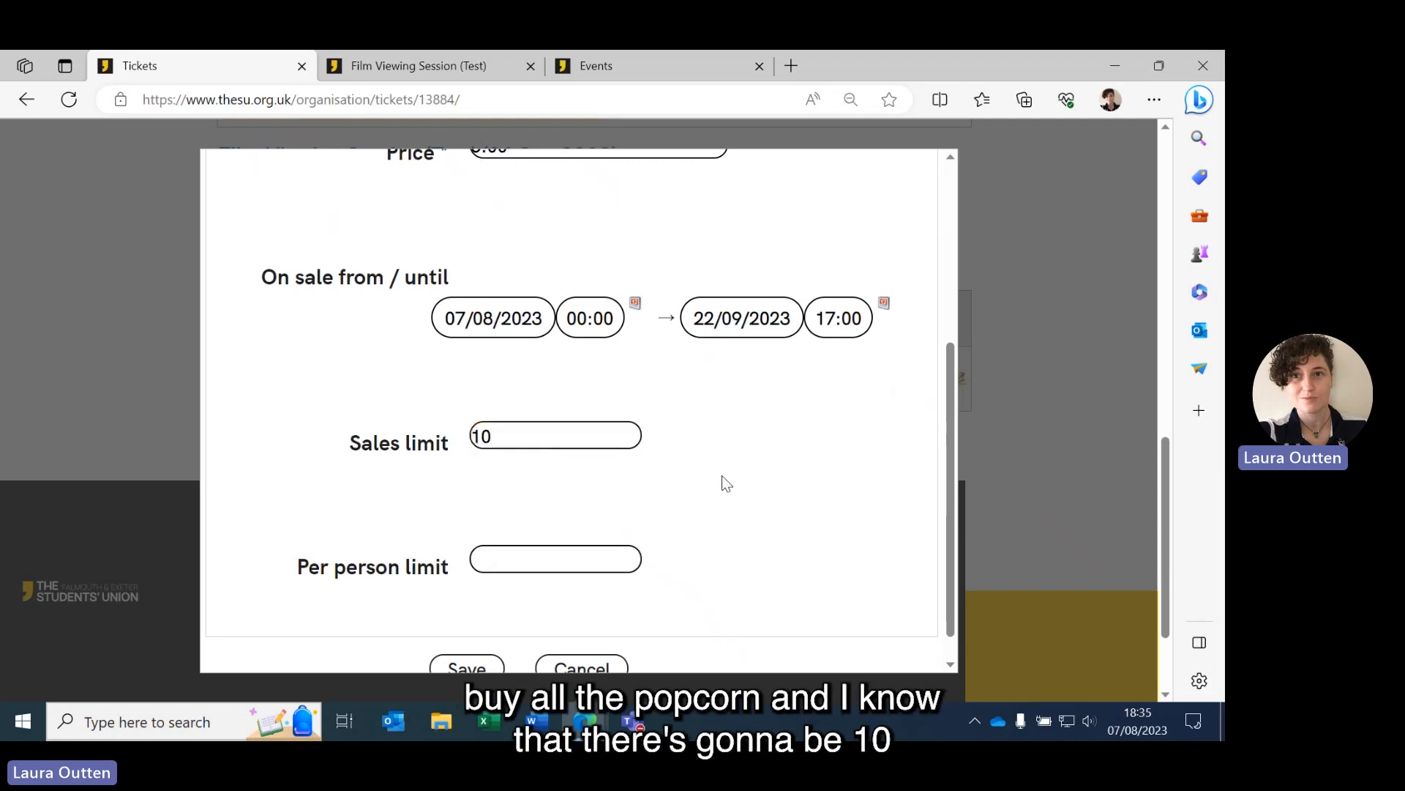
left_click(600, 558)
type("1")
left_click(518, 615)
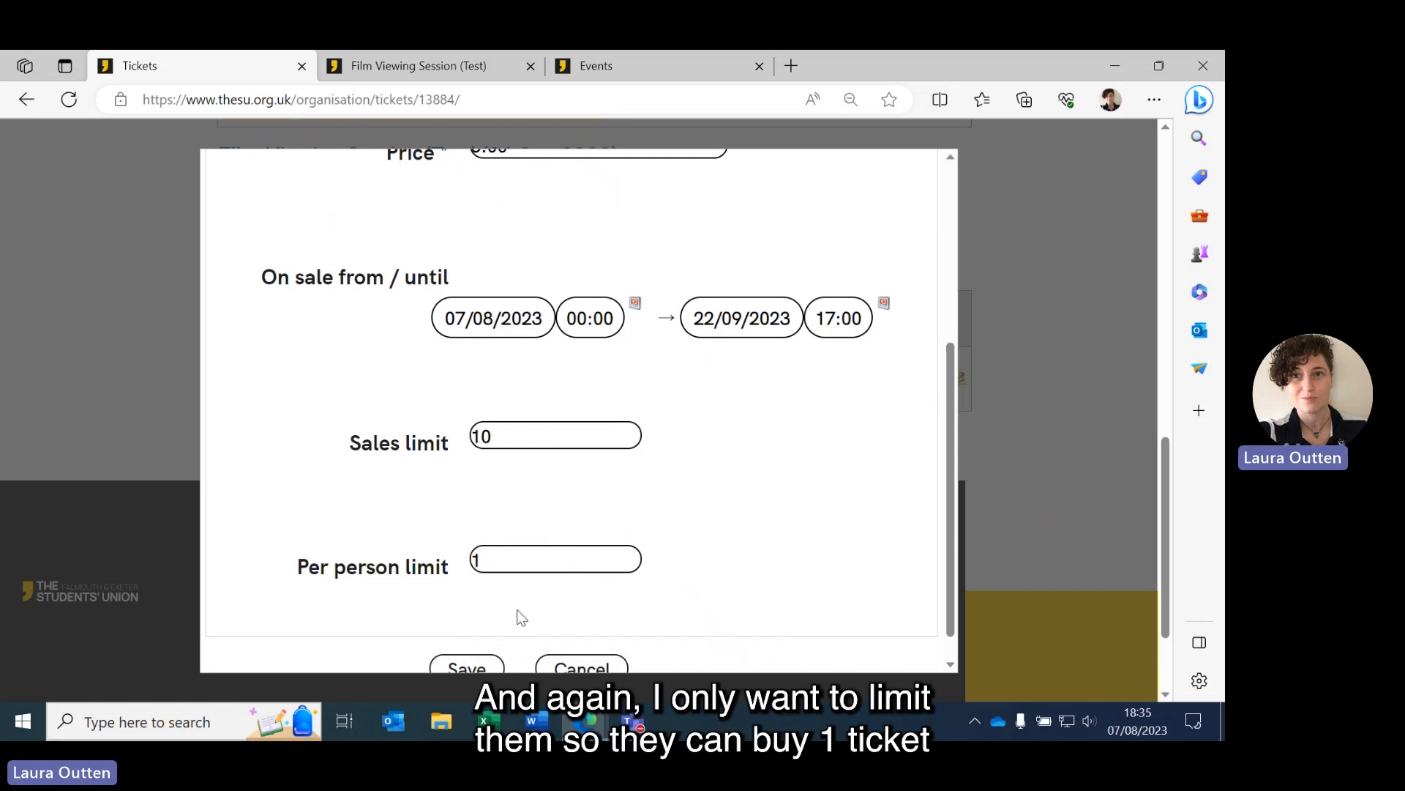
left_click(467, 667)
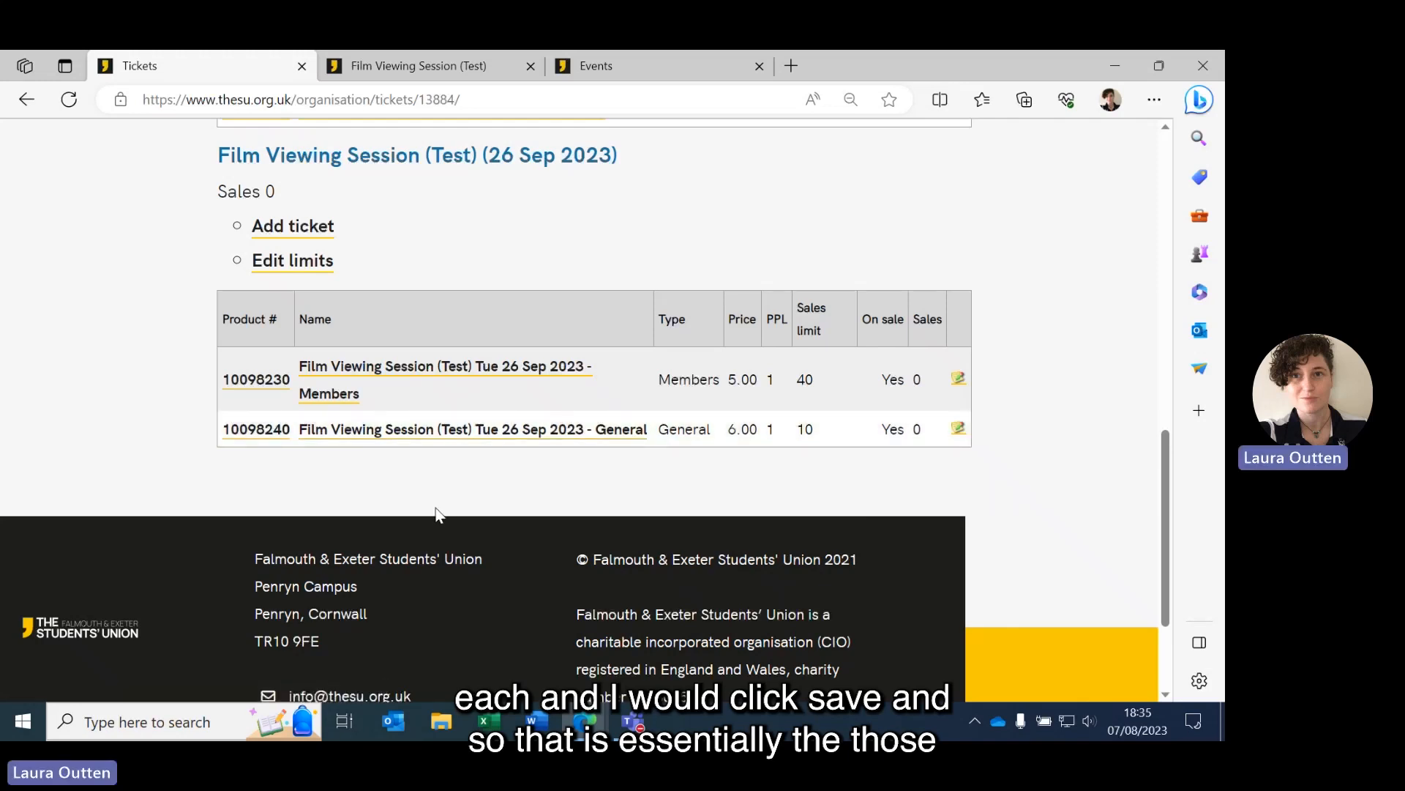
Reload the public Film Viewing Session (Test) event page and examine the tickets offered there
left_click(411, 52)
left_click(68, 100)
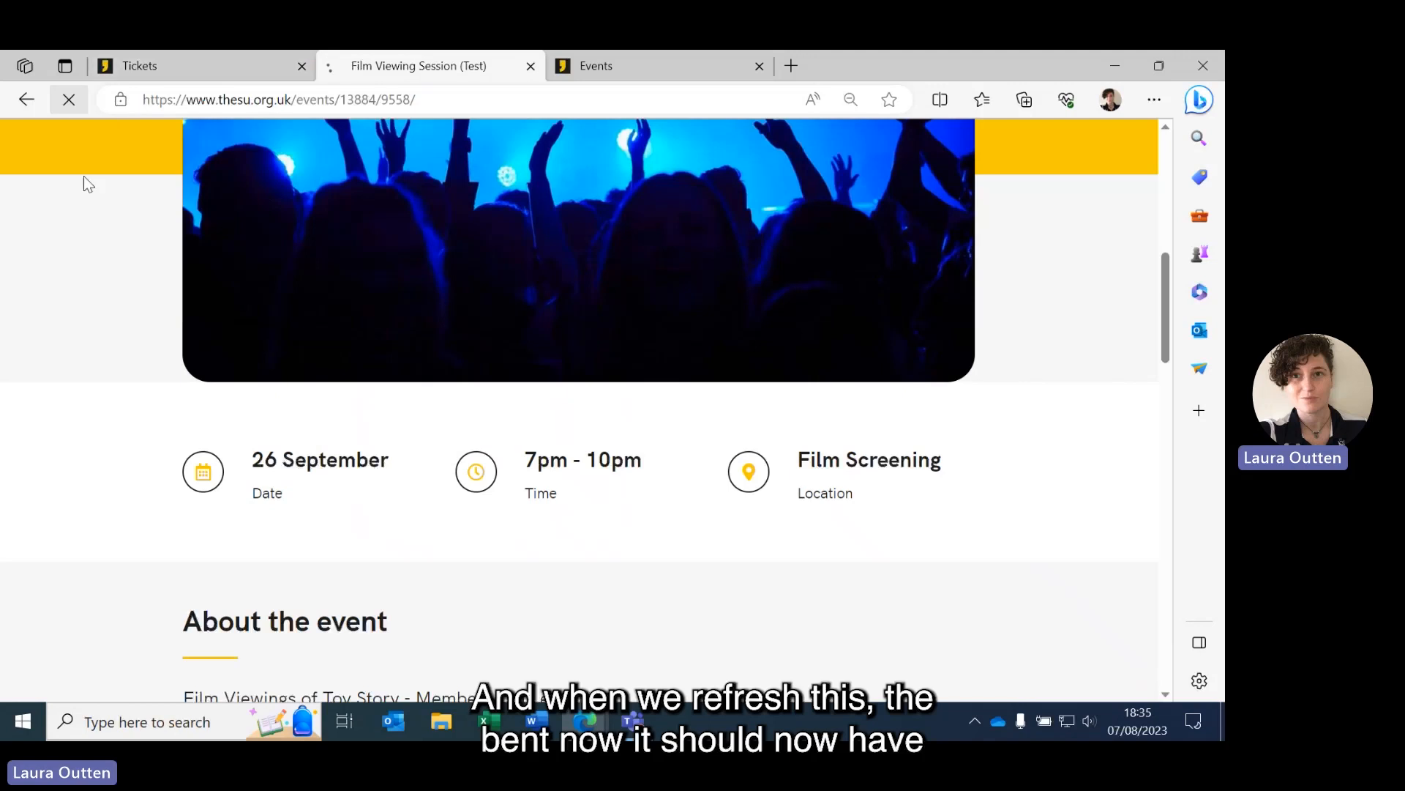
scroll(117, 296, "down", 3)
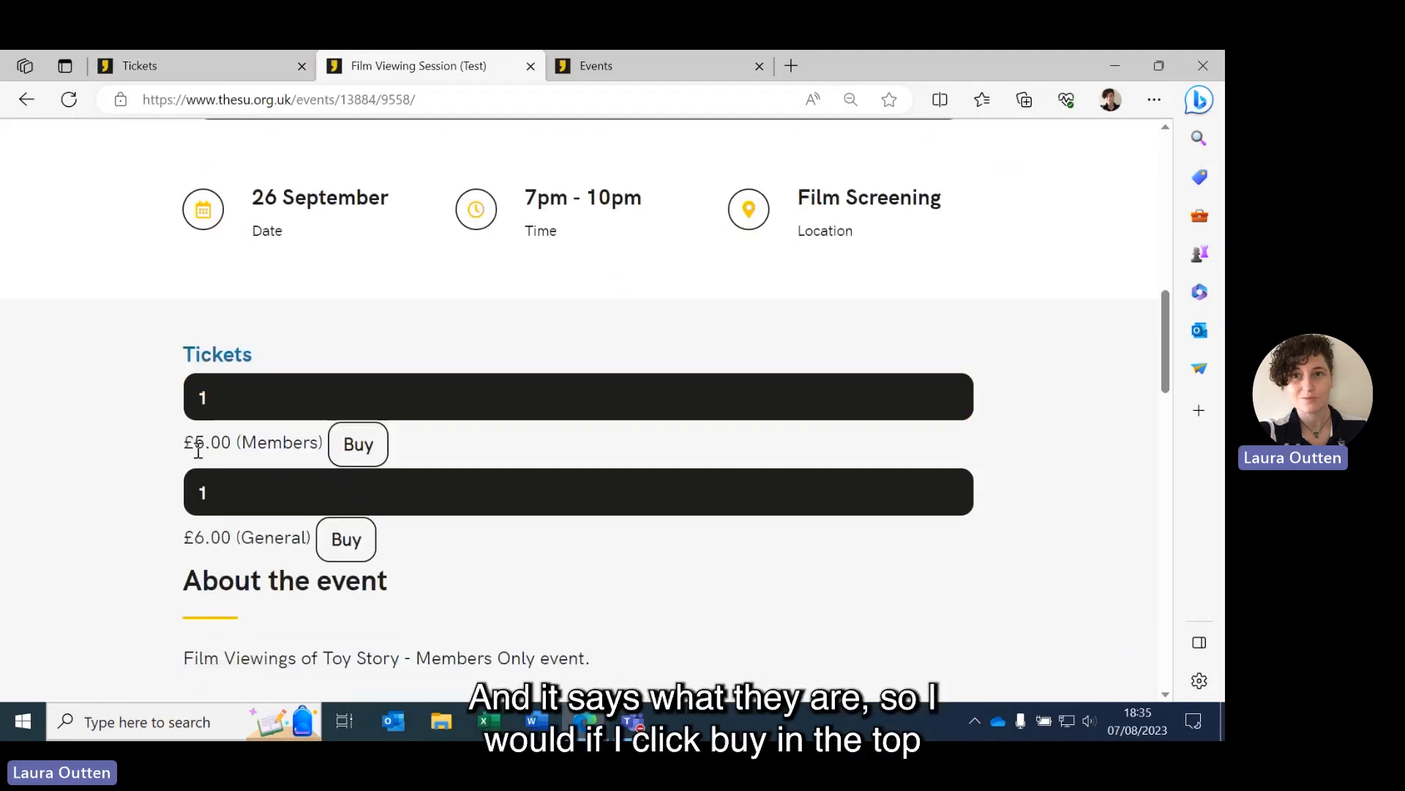
Add one Members ticket to the basket from the event page and remove it from the basket again
left_click(377, 455)
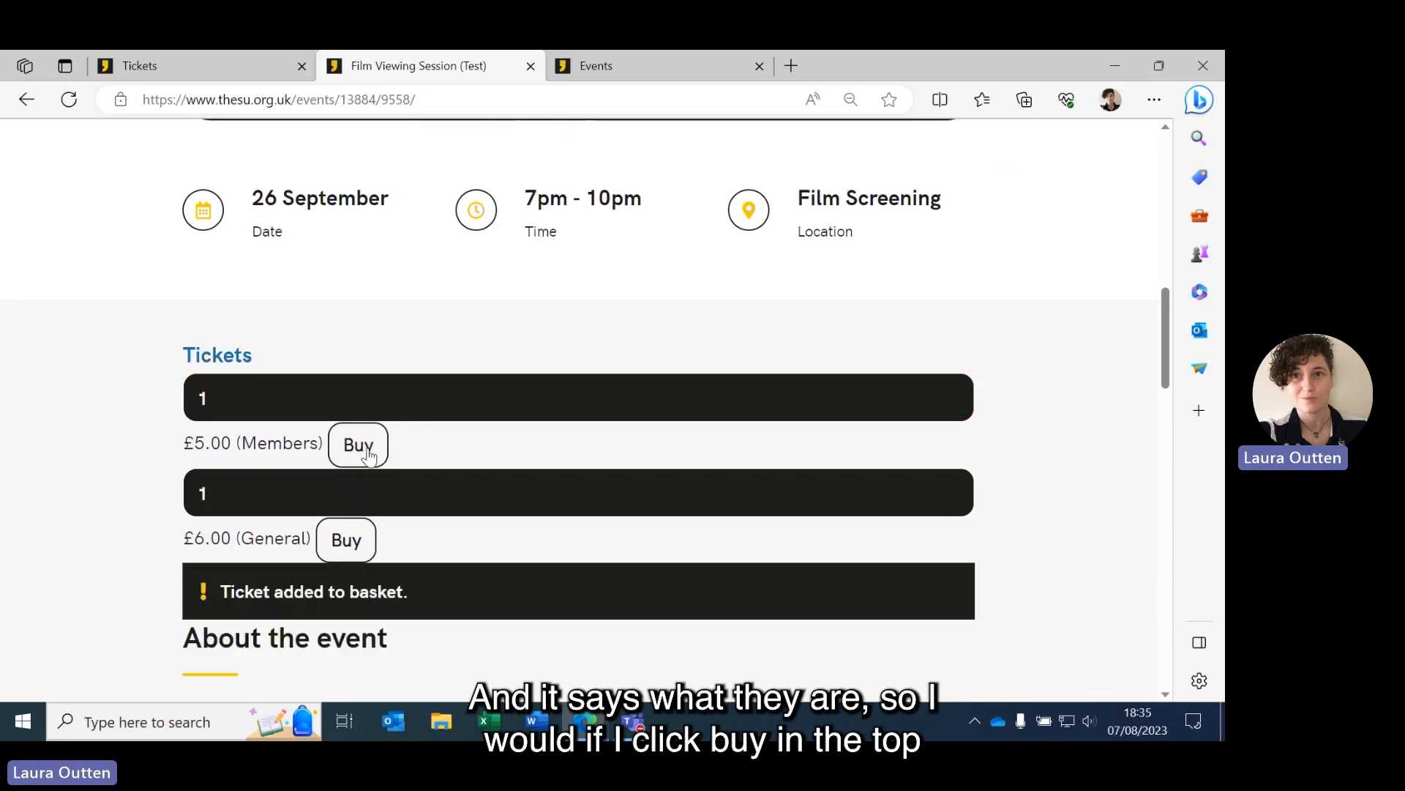
scroll(1123, 479, "up", 10)
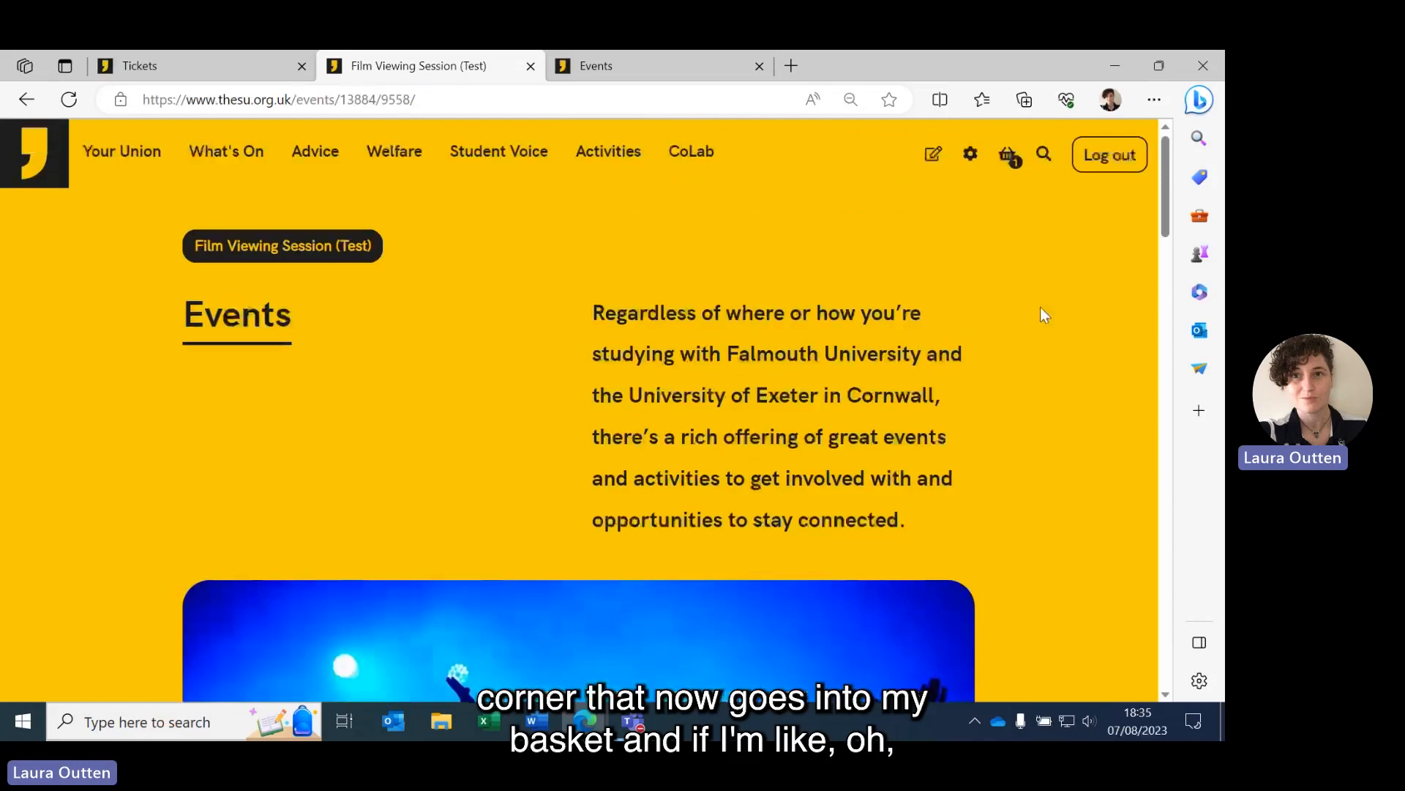
left_click(1009, 155)
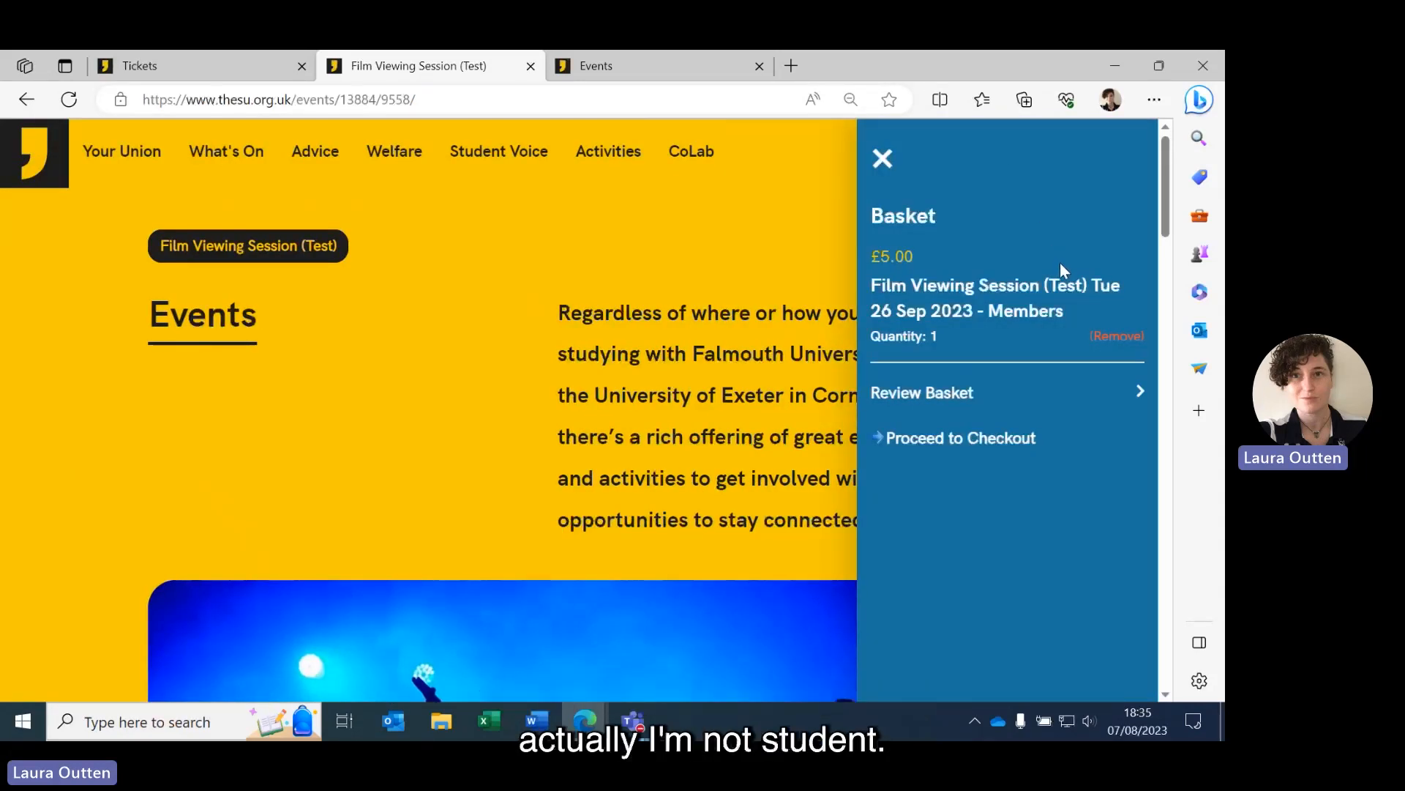
left_click(1098, 341)
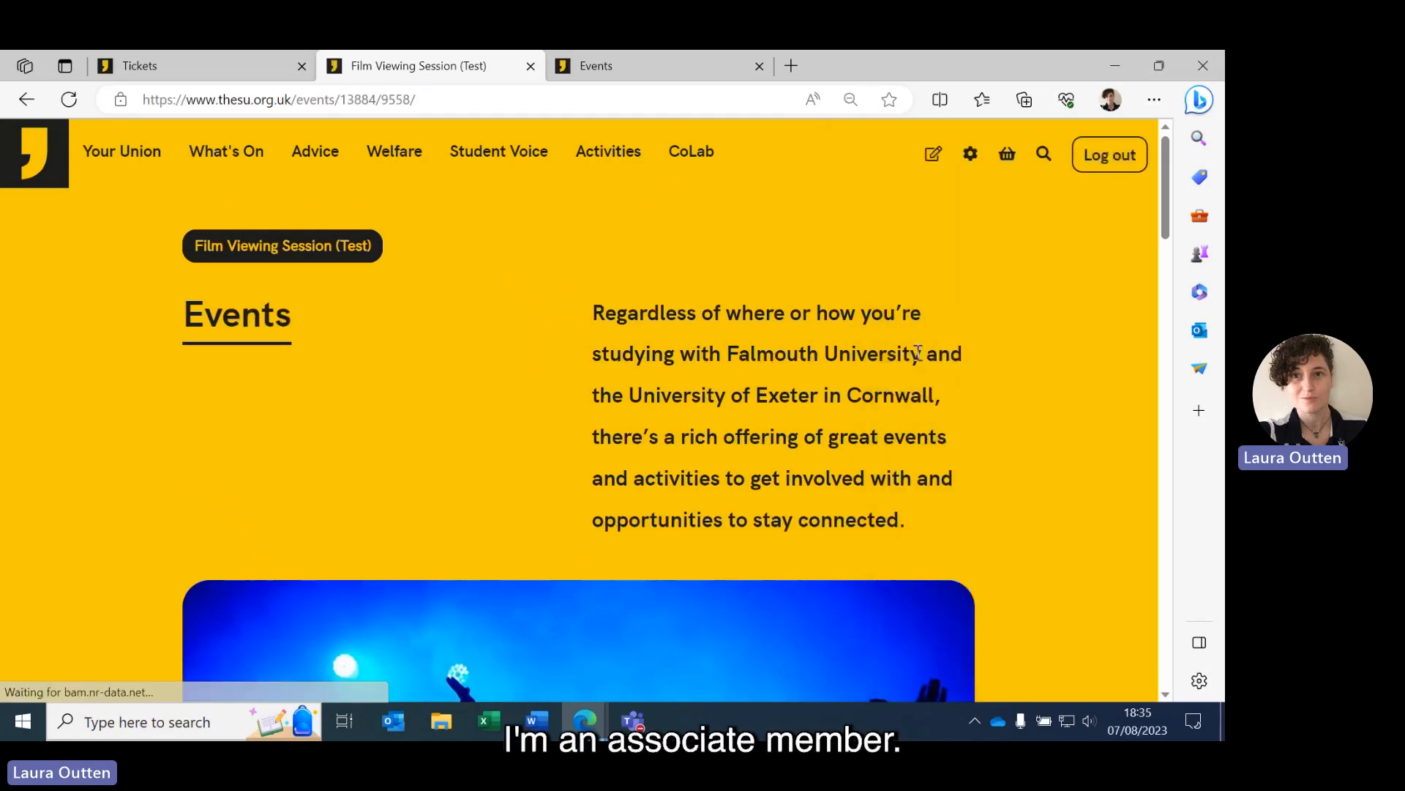
Add one General ticket to the basket from the event page and review the basket's contents
scroll(1043, 329, "down", 10)
scroll(1045, 333, "down", 4)
left_click(345, 363)
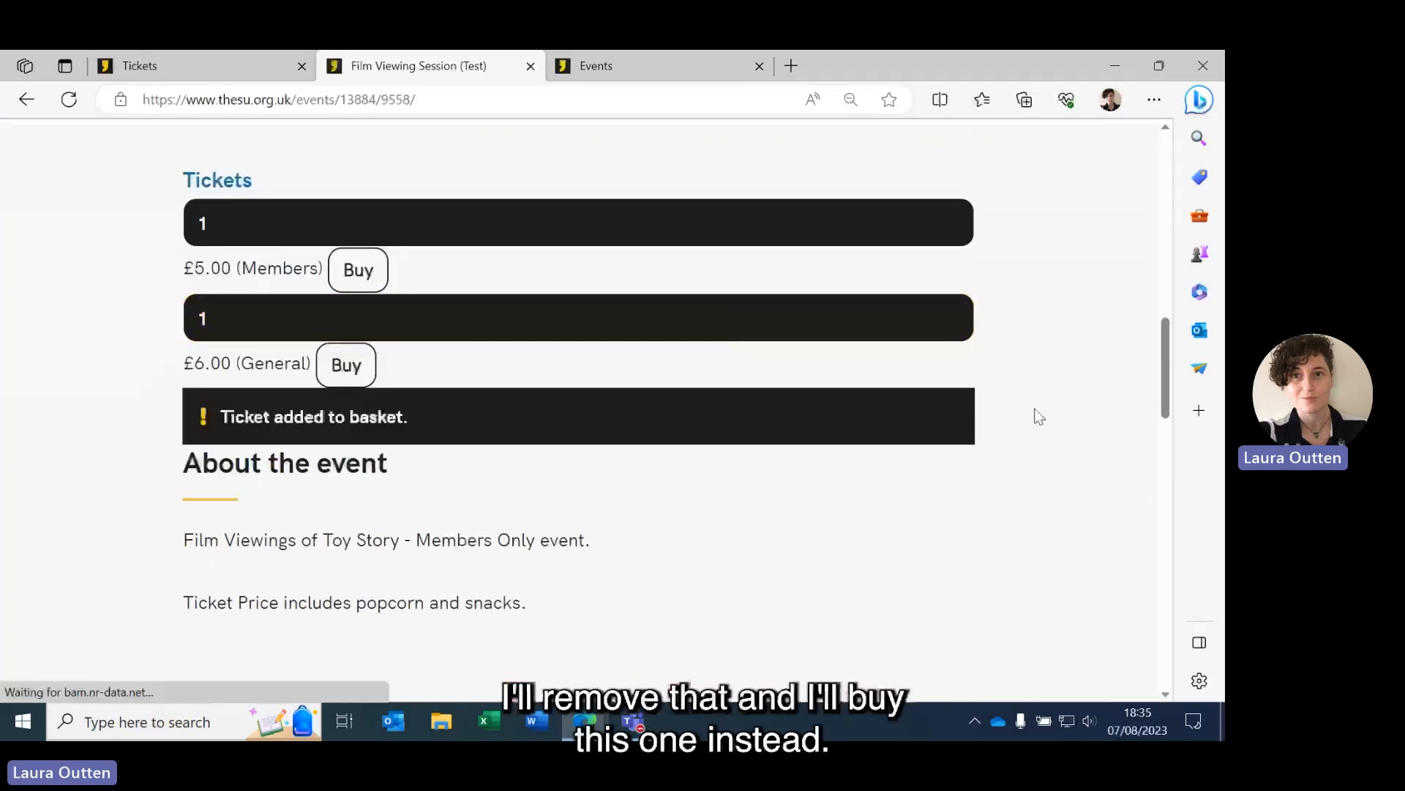
scroll(1054, 413, "up", 6)
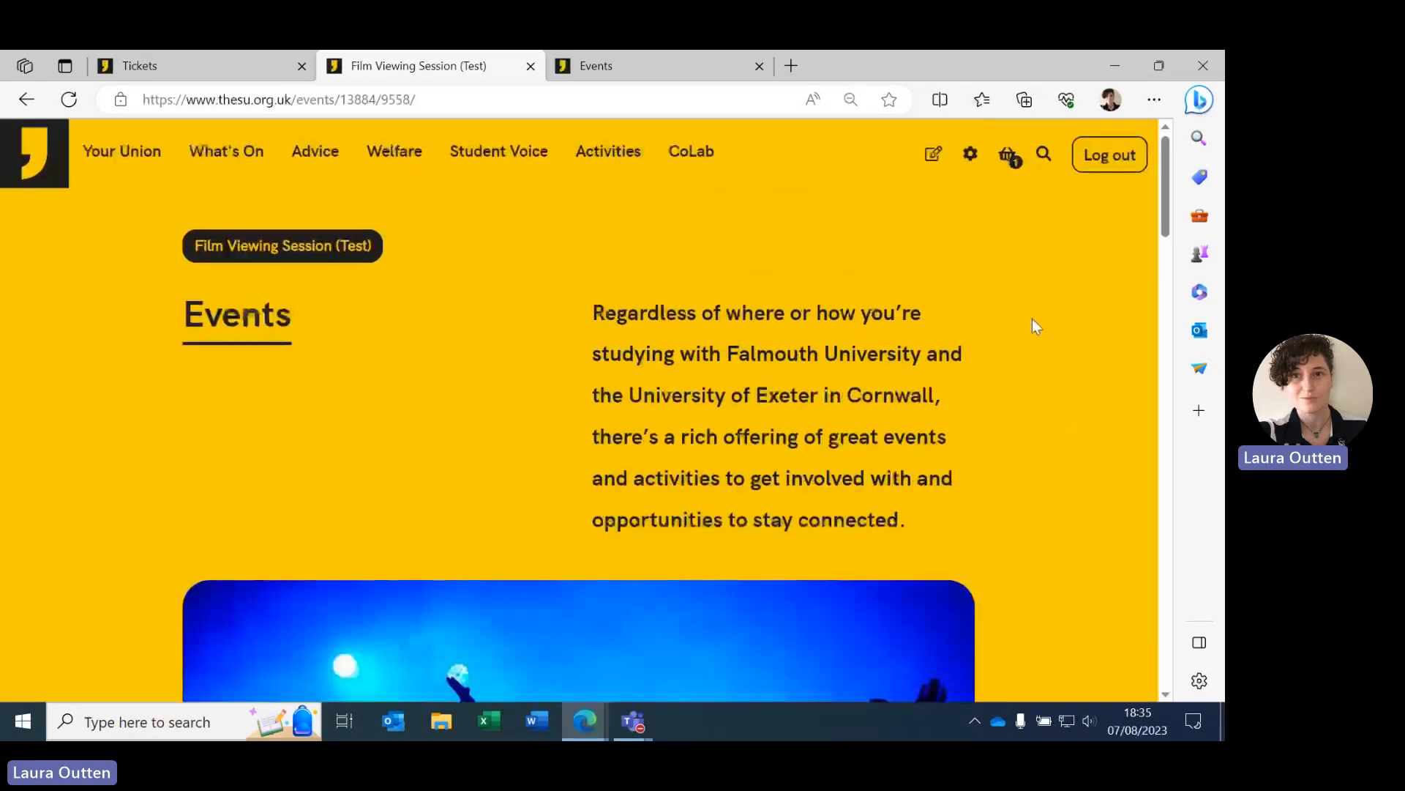
left_click(1008, 155)
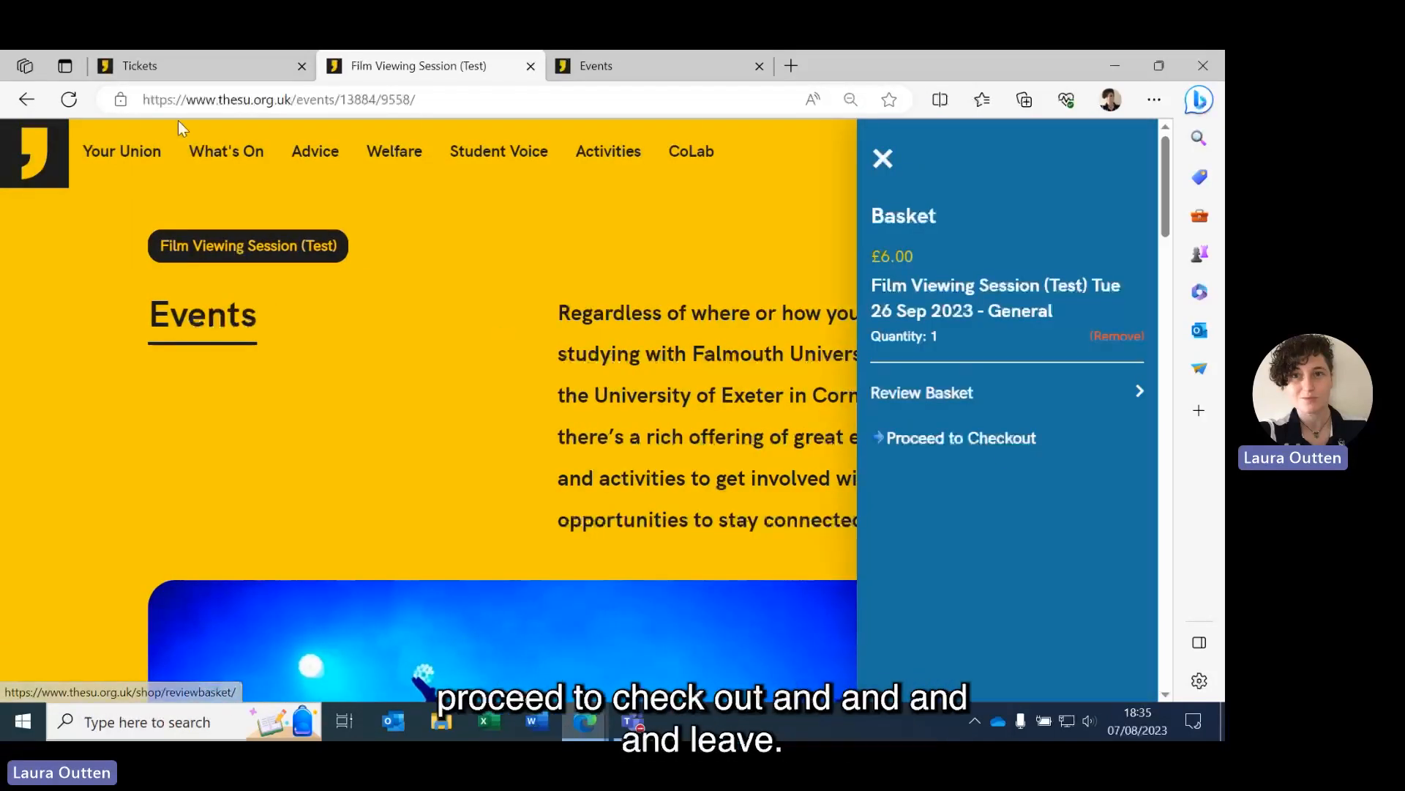
left_click(882, 159)
Examine the tickets offered on the public event page and how the event text describes who each ticket is for
left_click(214, 63)
left_click(424, 65)
scroll(448, 300, "down", 5)
scroll(448, 301, "down", 5)
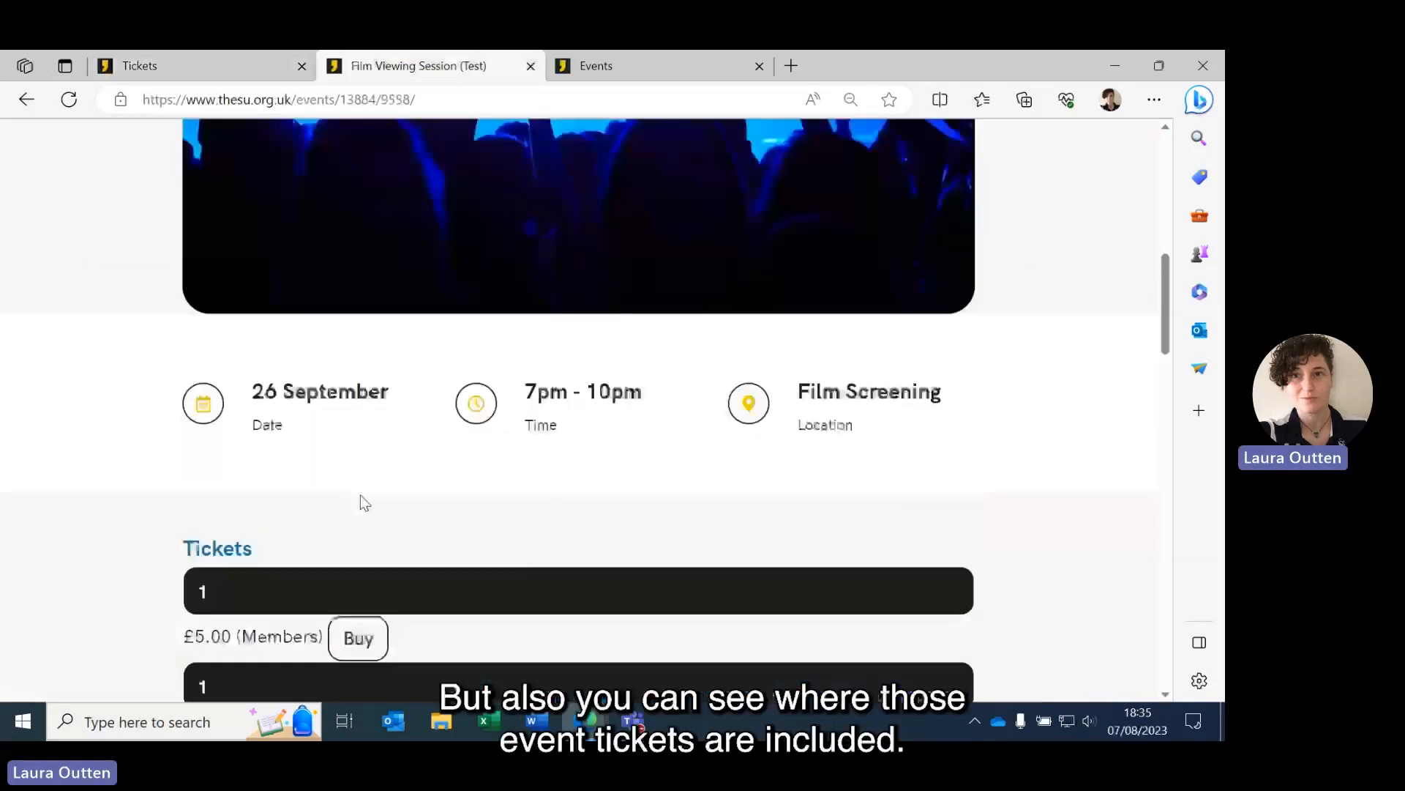
scroll(146, 436, "down", 5)
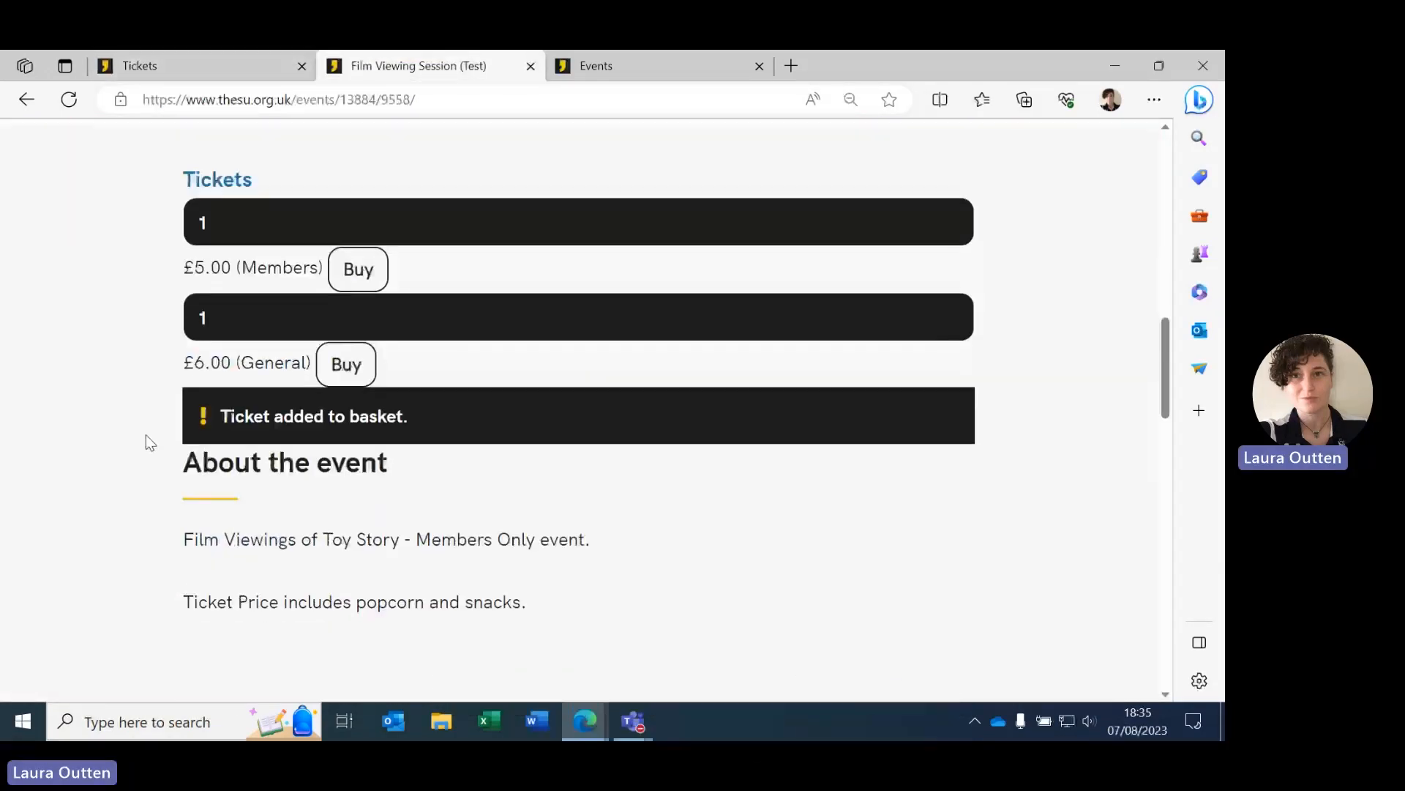
scroll(449, 502, "down", 1)
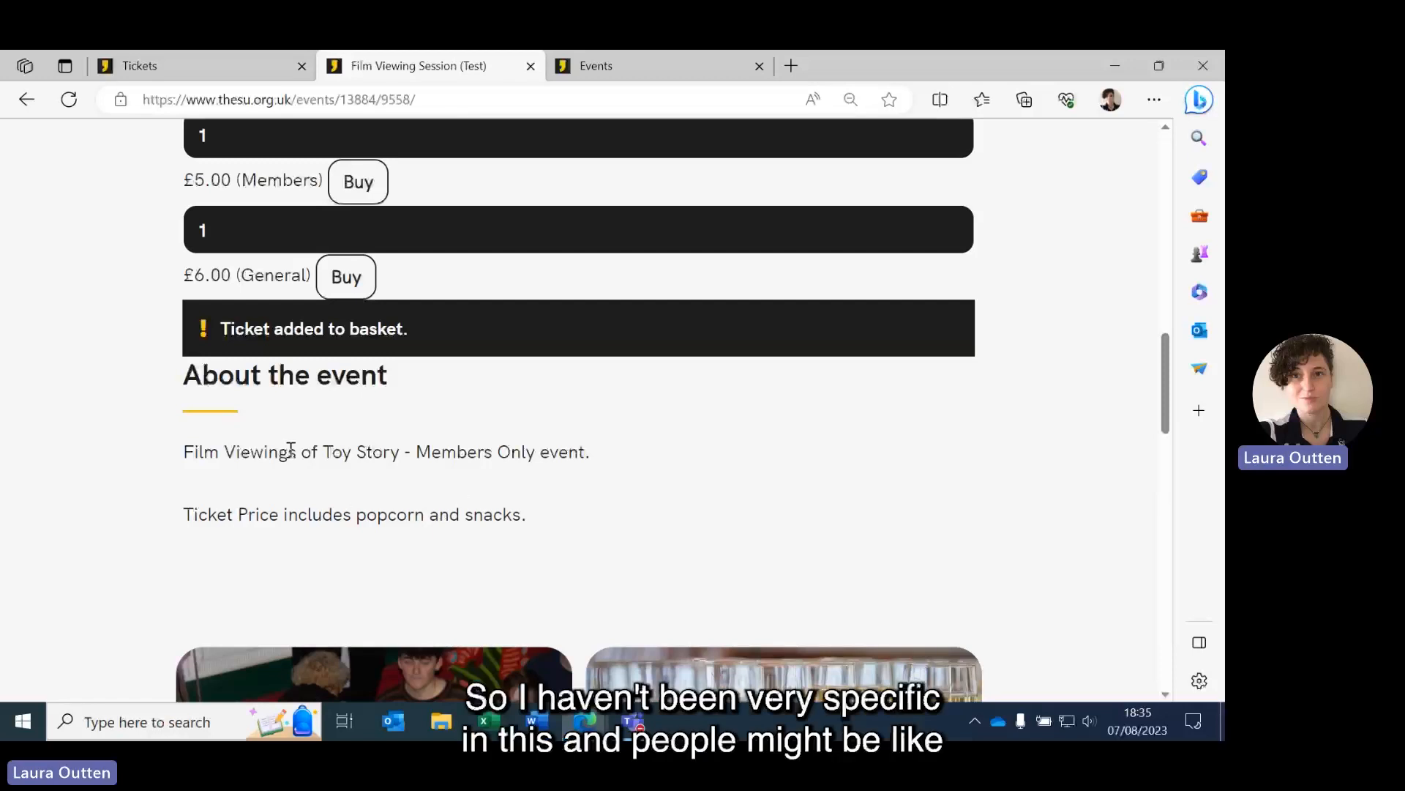
scroll(163, 437, "up", 2)
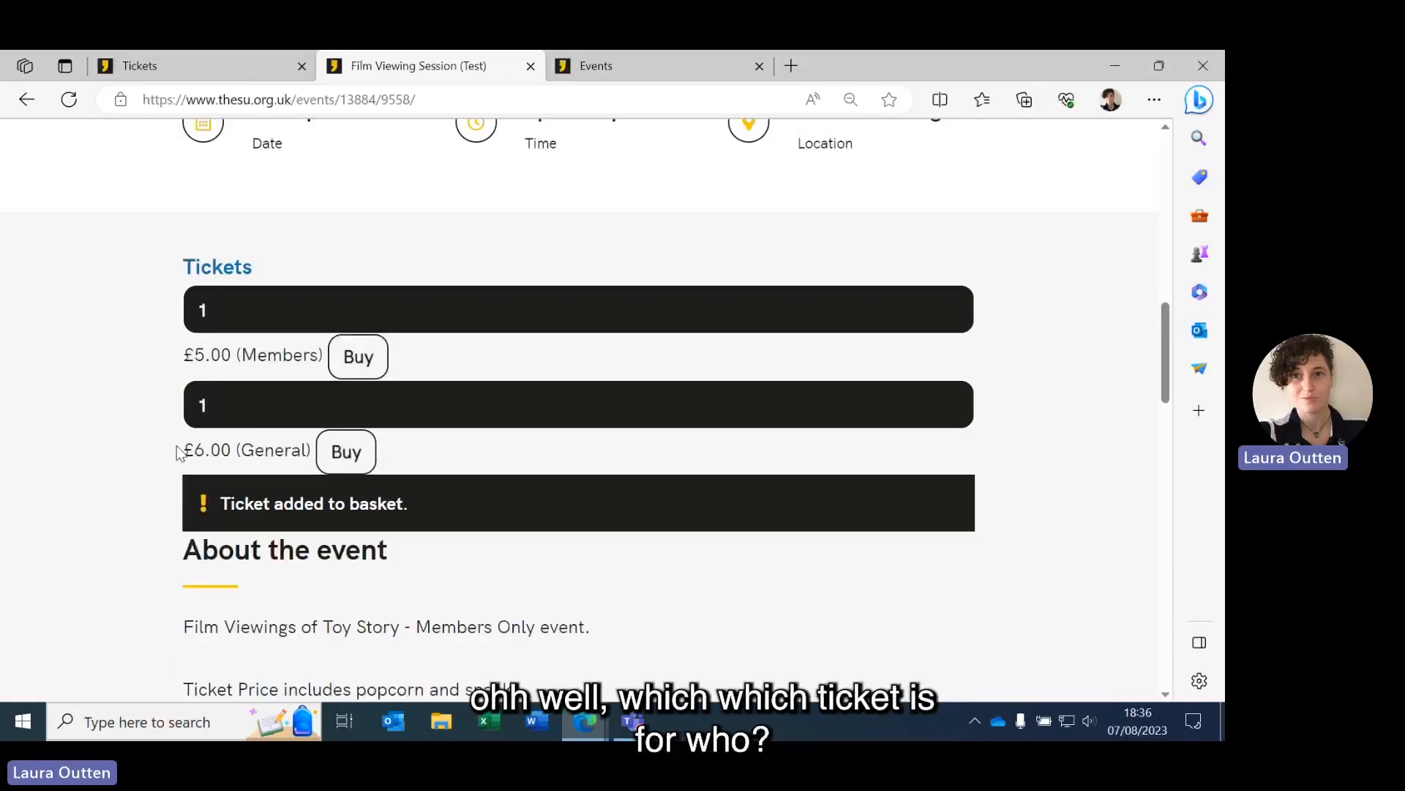
scroll(174, 457, "down", 1)
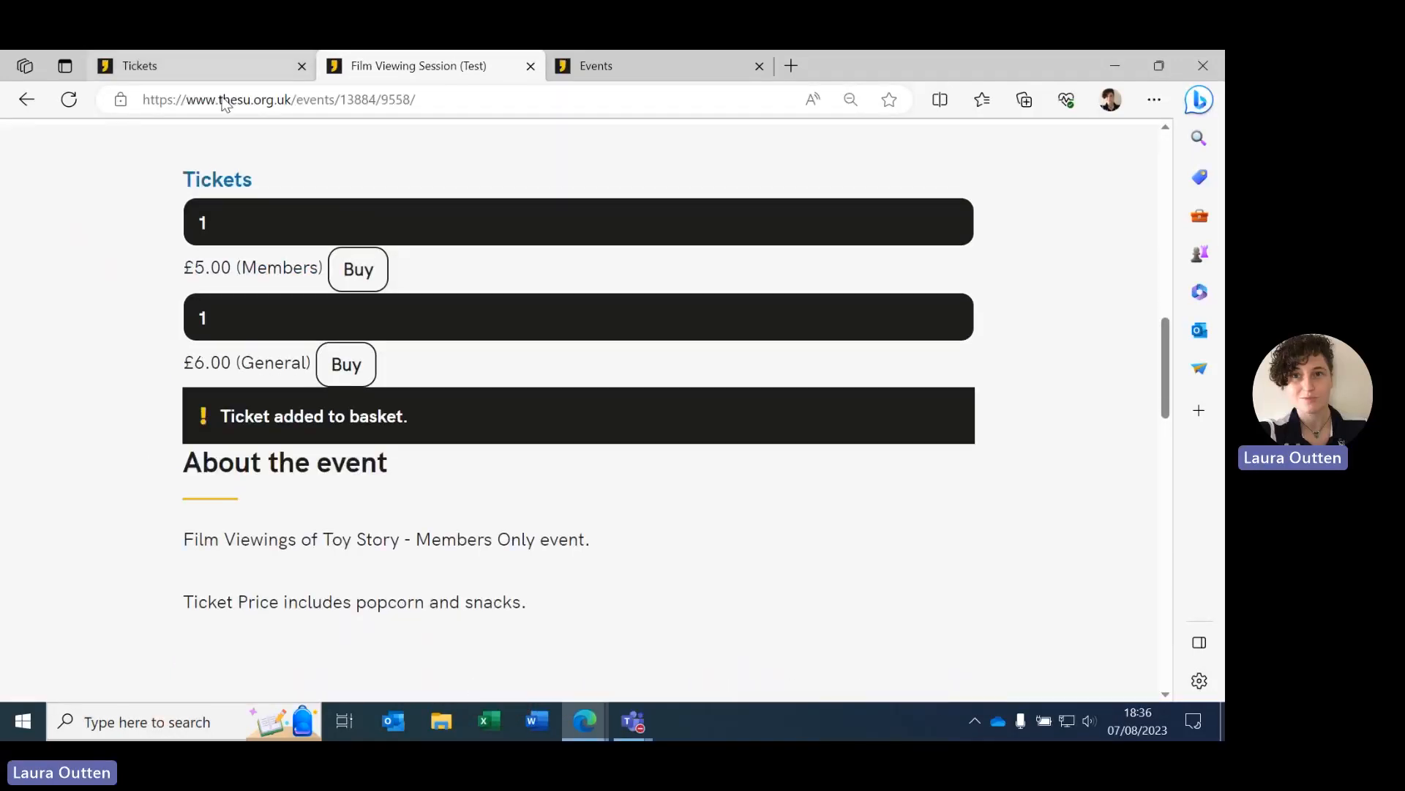
Return from the ticket administration page to Toy Story Soc's admin tools and open the society's event list
left_click(177, 67)
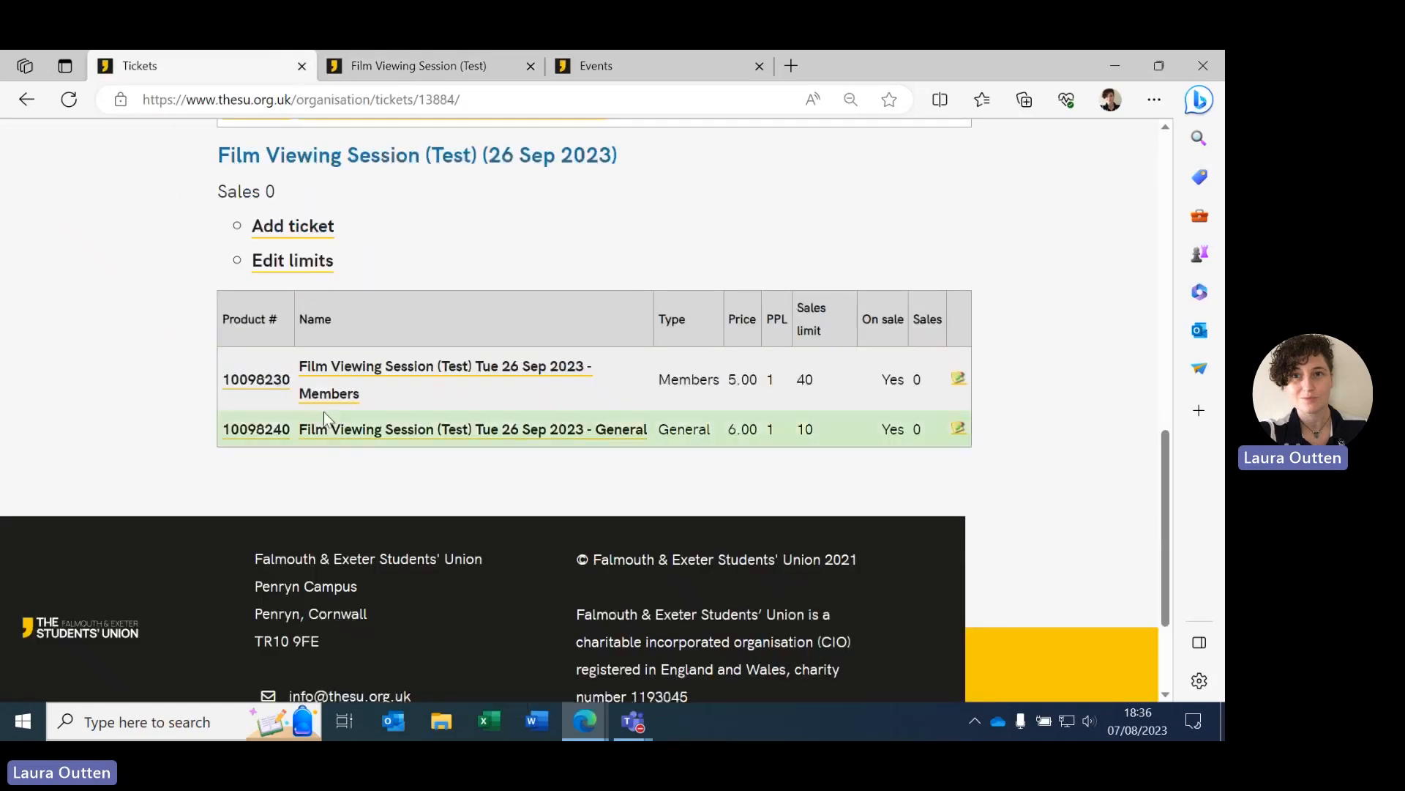
scroll(163, 391, "up", 3)
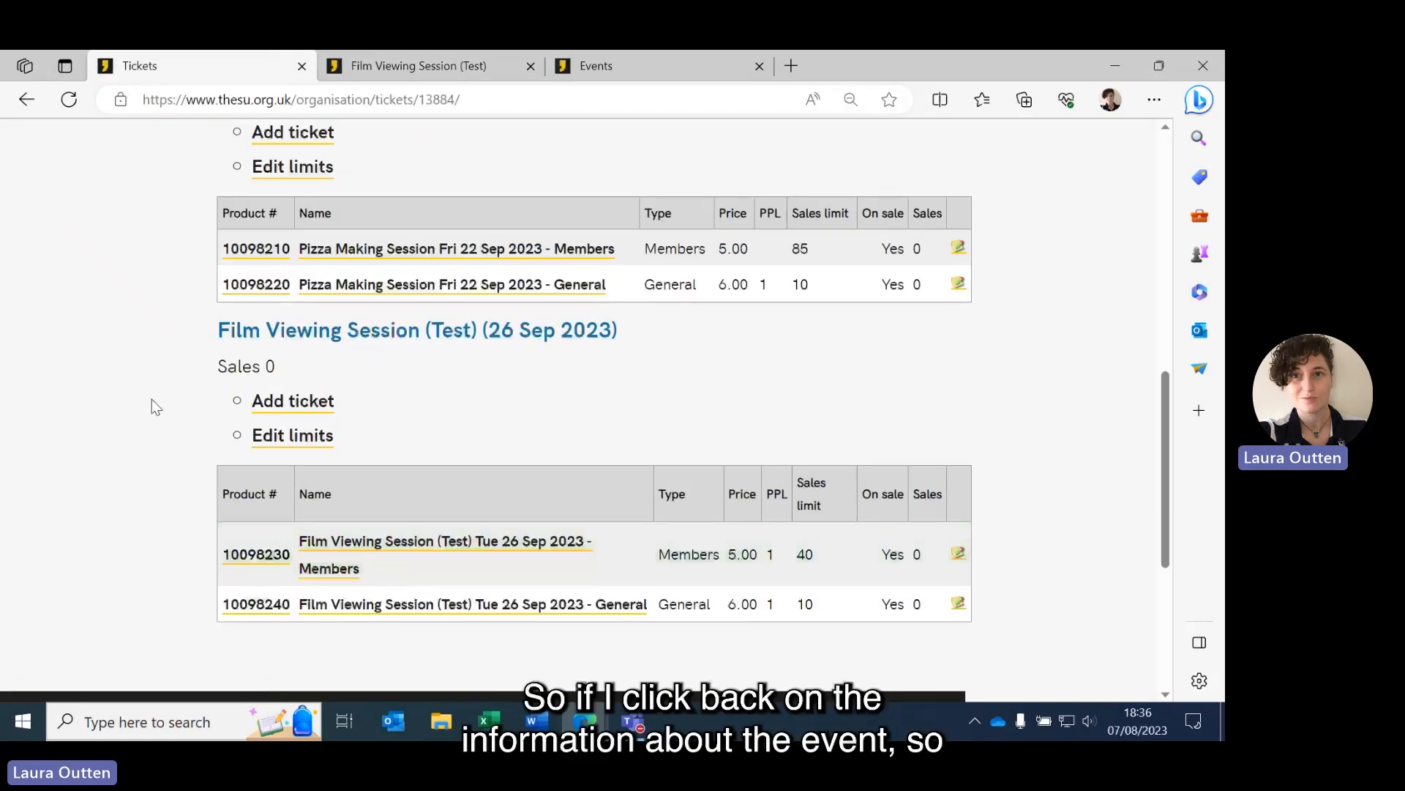
scroll(155, 402, "up", 9)
scroll(146, 408, "down", 8)
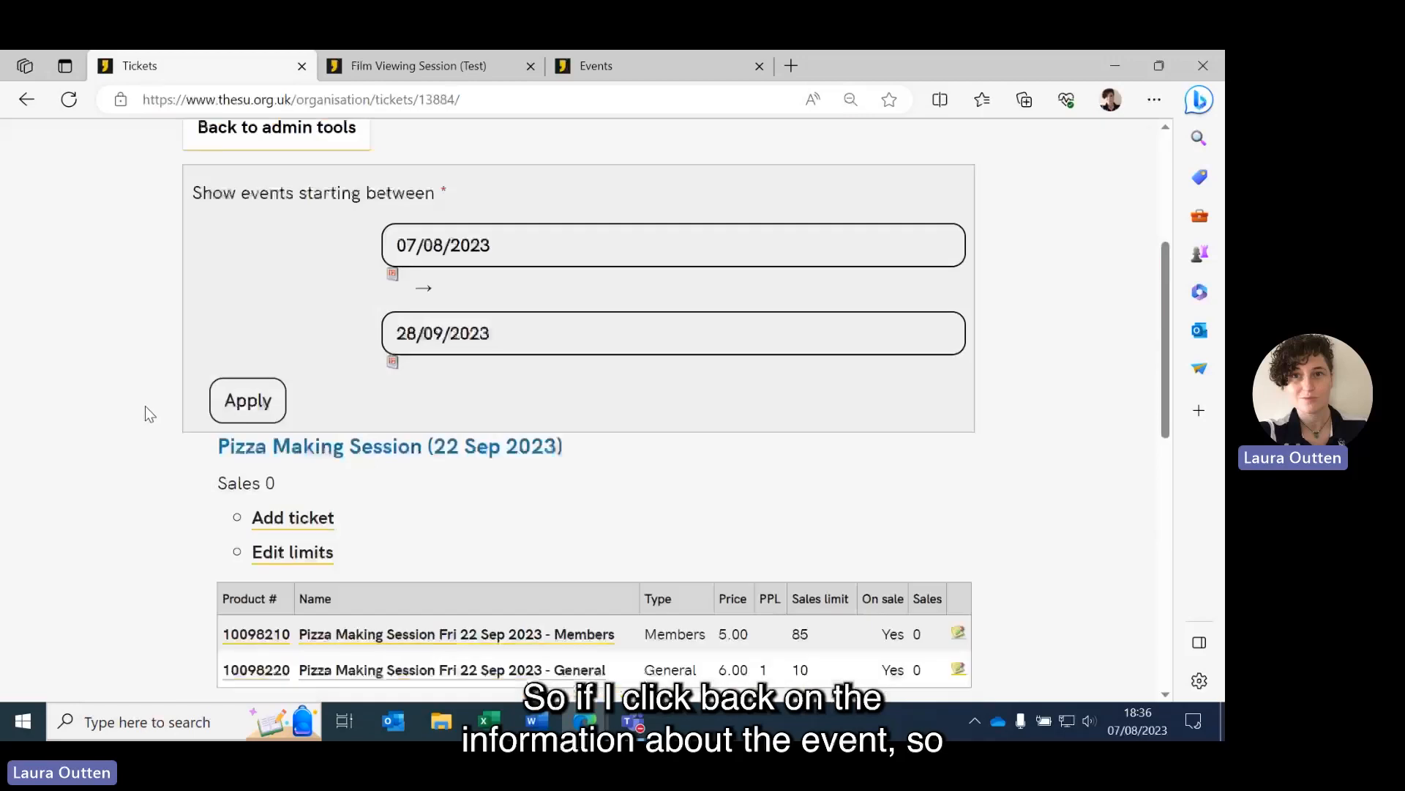
left_click(461, 60)
left_click(292, 66)
scroll(617, 540, "up", 9)
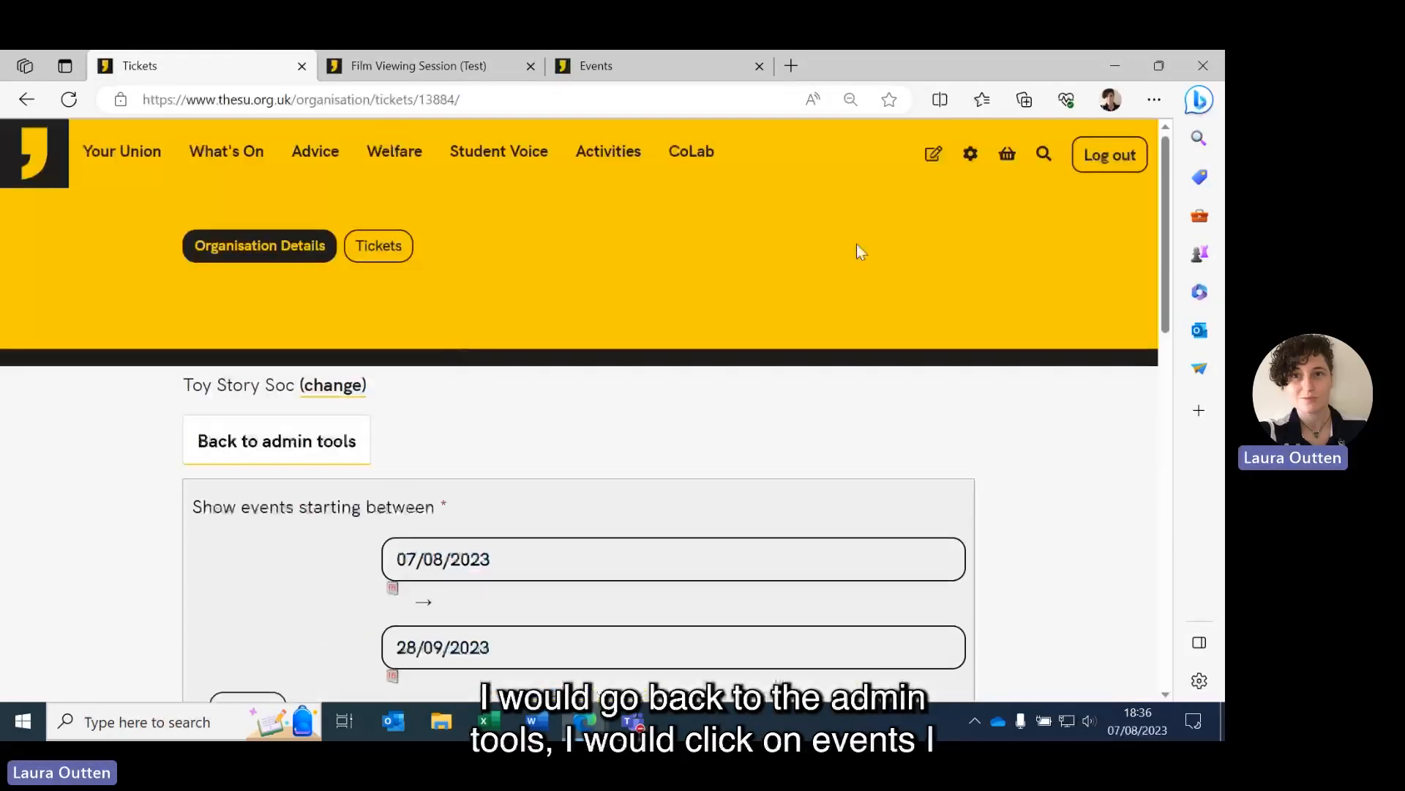
left_click(279, 440)
scroll(984, 410, "down", 5)
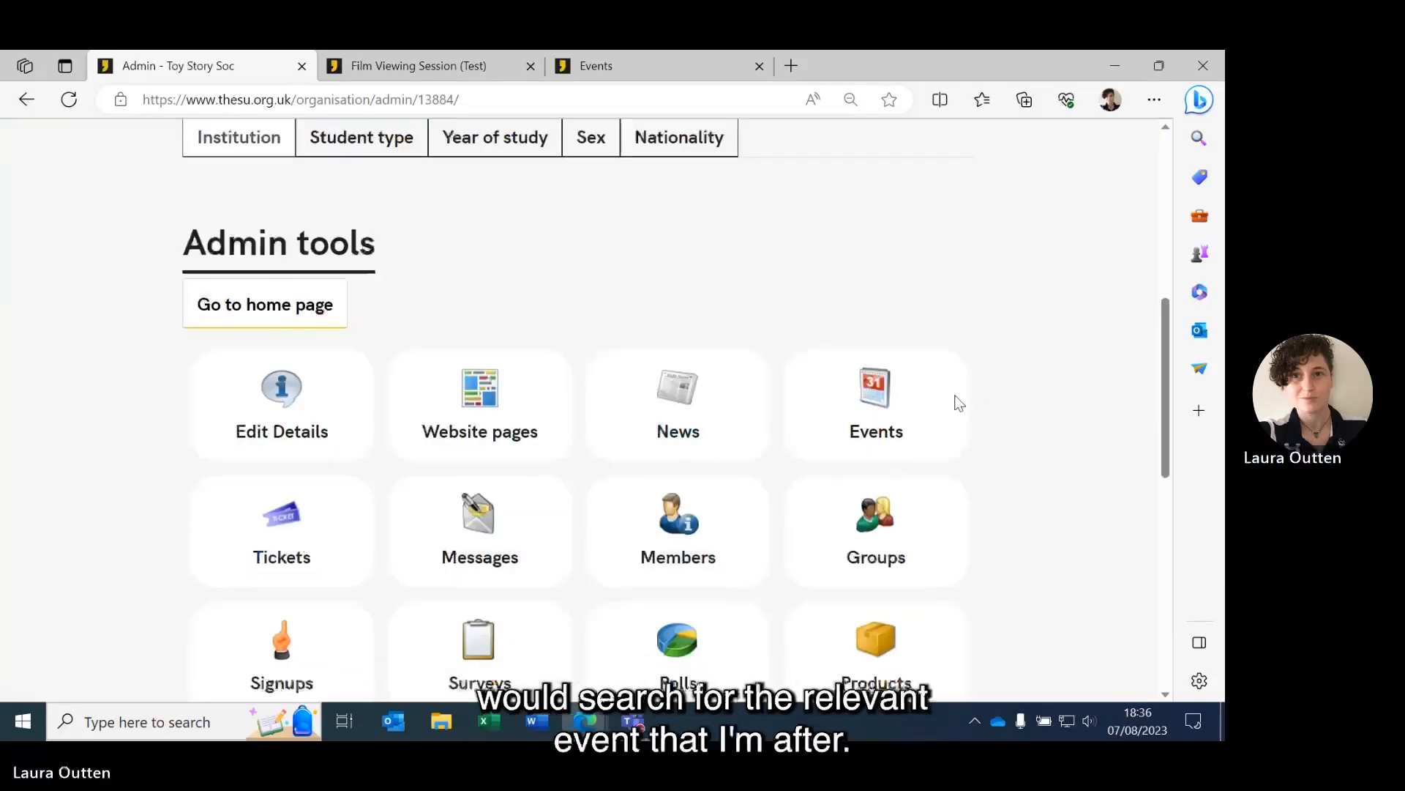
left_click(869, 416)
Find the society's events dated up to 29/09/2023 and open Film Viewing Session (Test) for editing
scroll(1010, 388, "down", 6)
scroll(1010, 389, "down", 5)
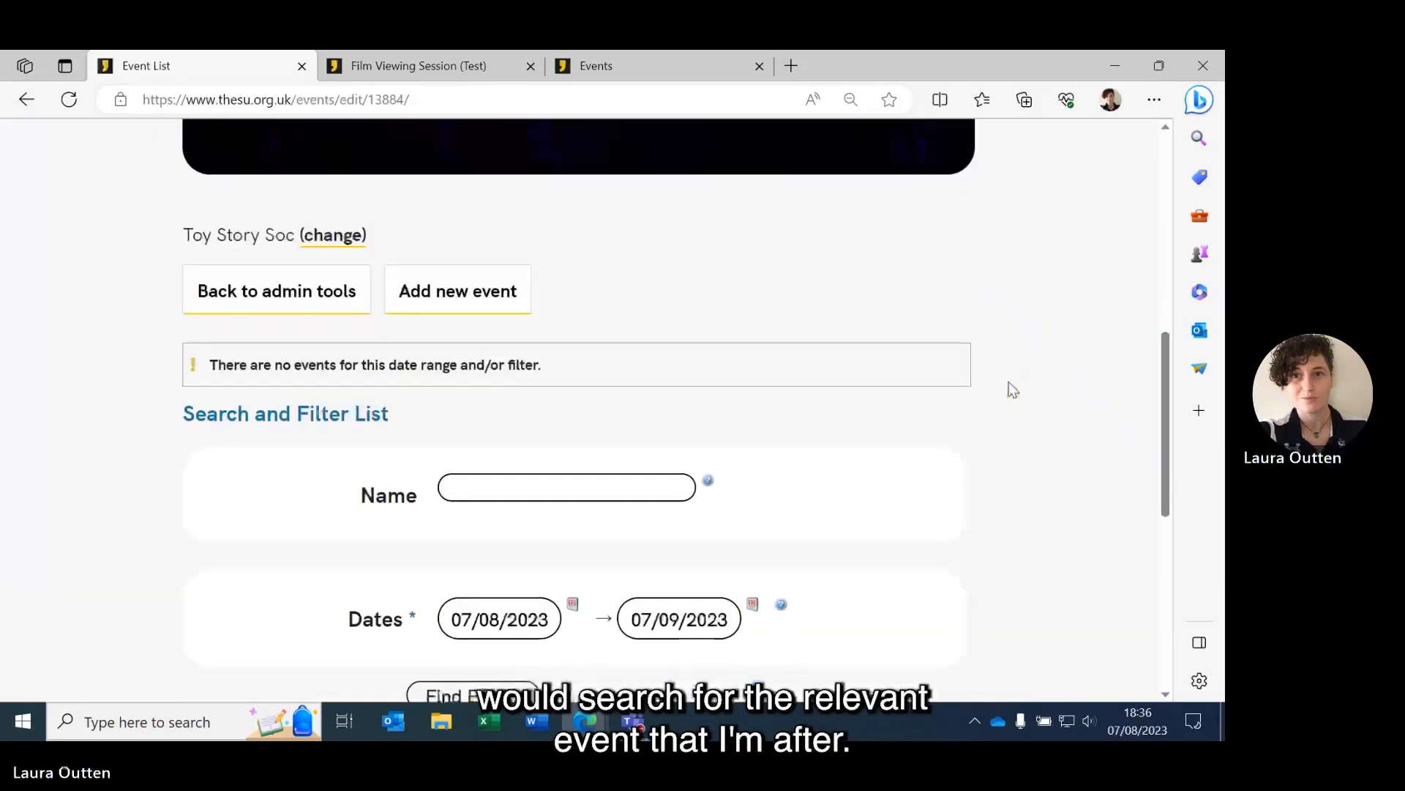
left_click(752, 347)
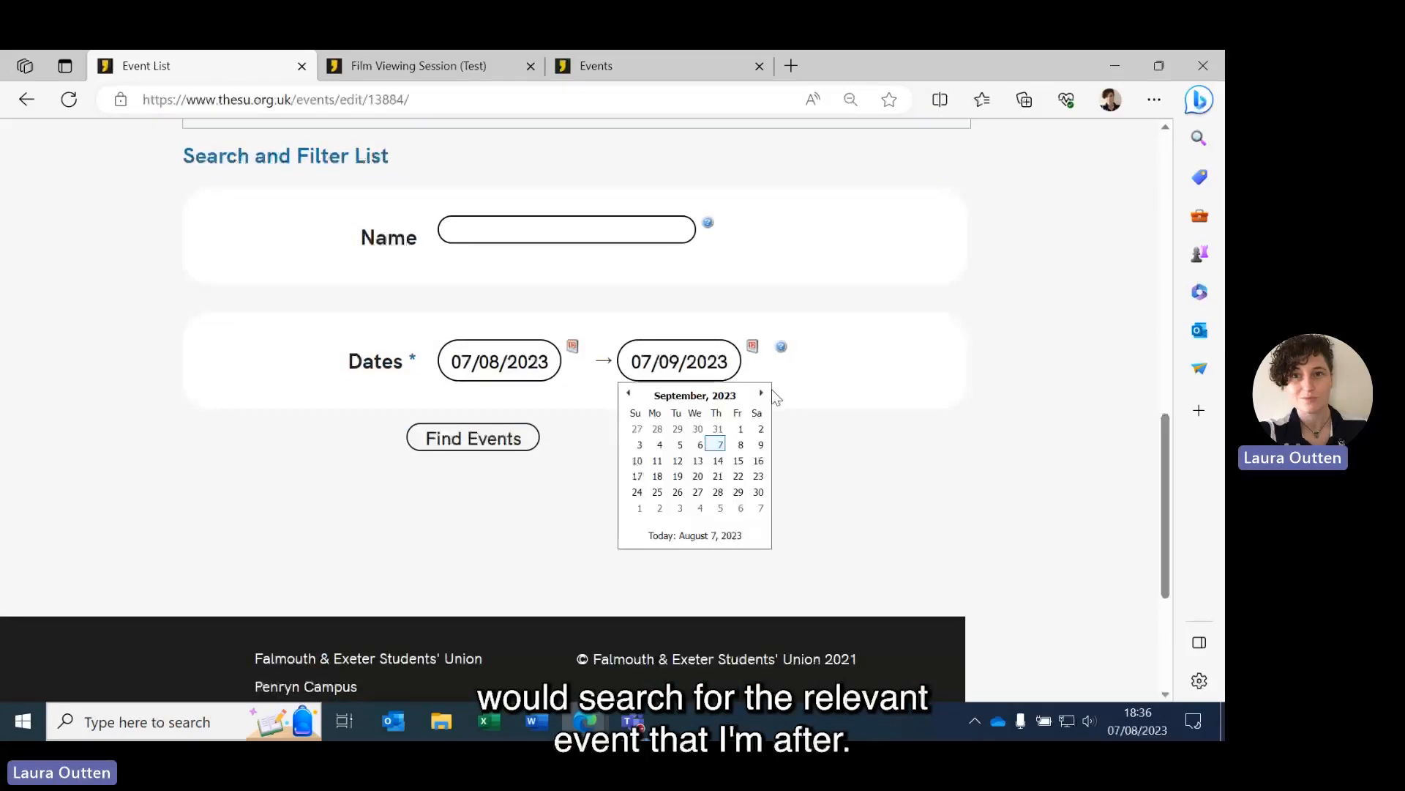
left_click(738, 491)
left_click(505, 439)
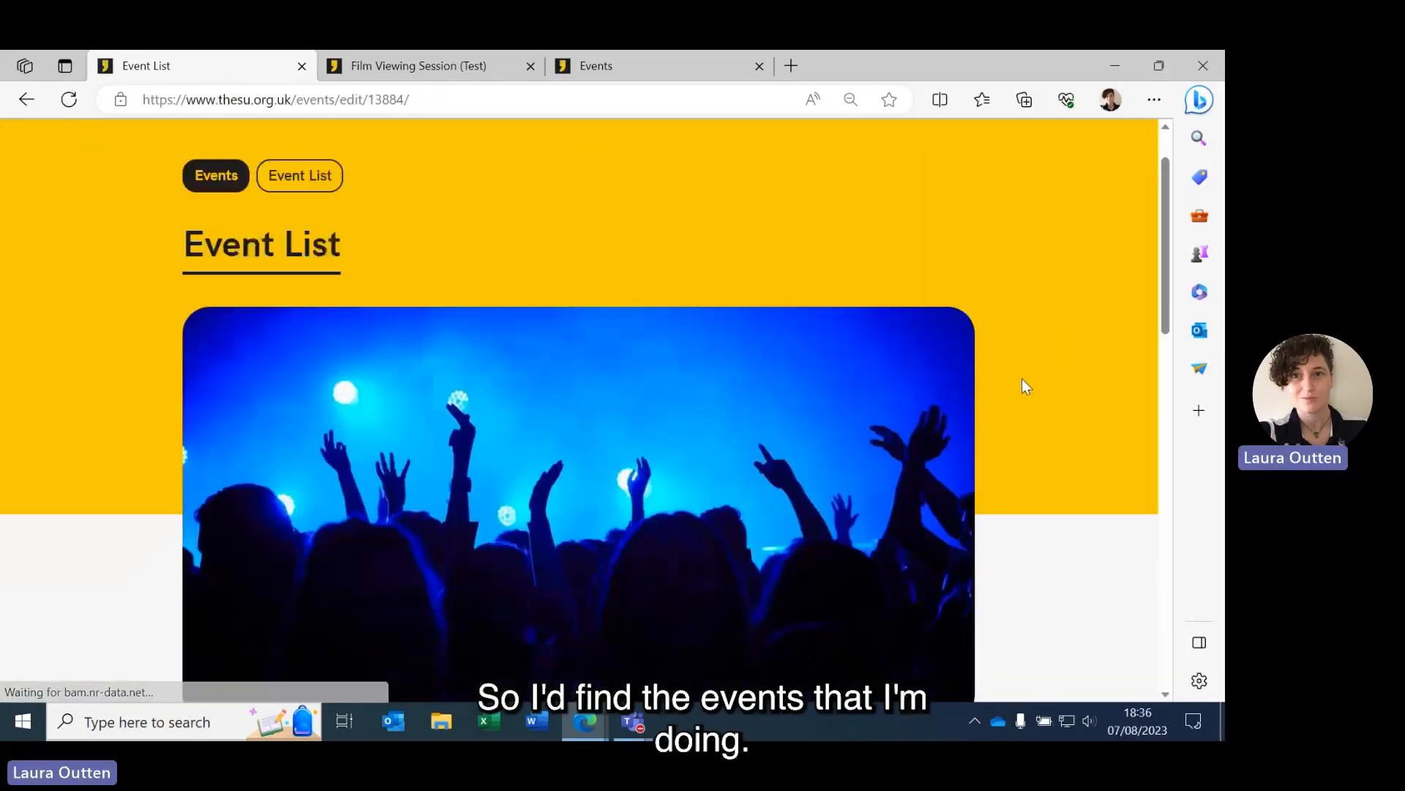
scroll(1022, 379, "down", 7)
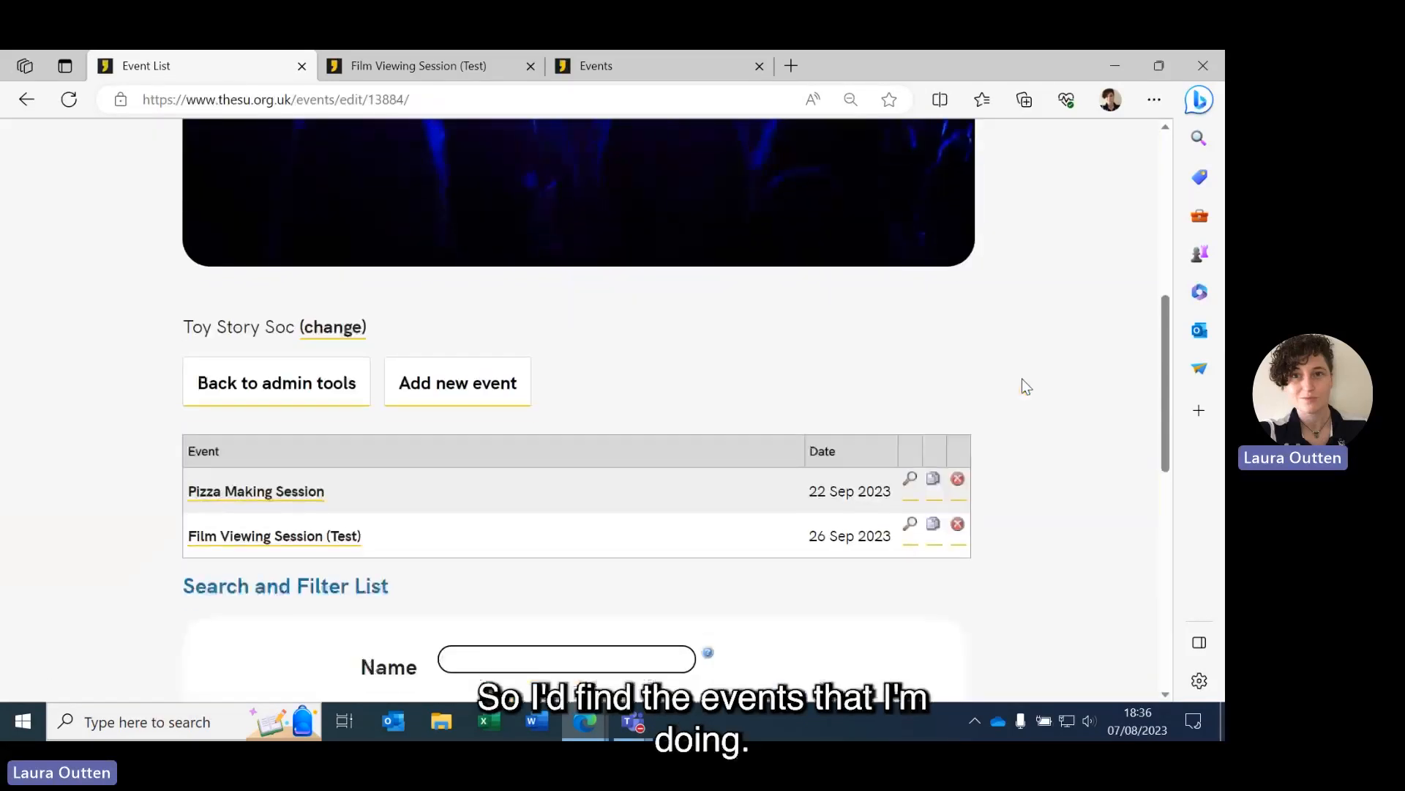
left_click(319, 538)
Add the line "Members Ticket - £5 per person." below the existing text in the event's full description
scroll(1092, 397, "down", 5)
scroll(1093, 397, "down", 15)
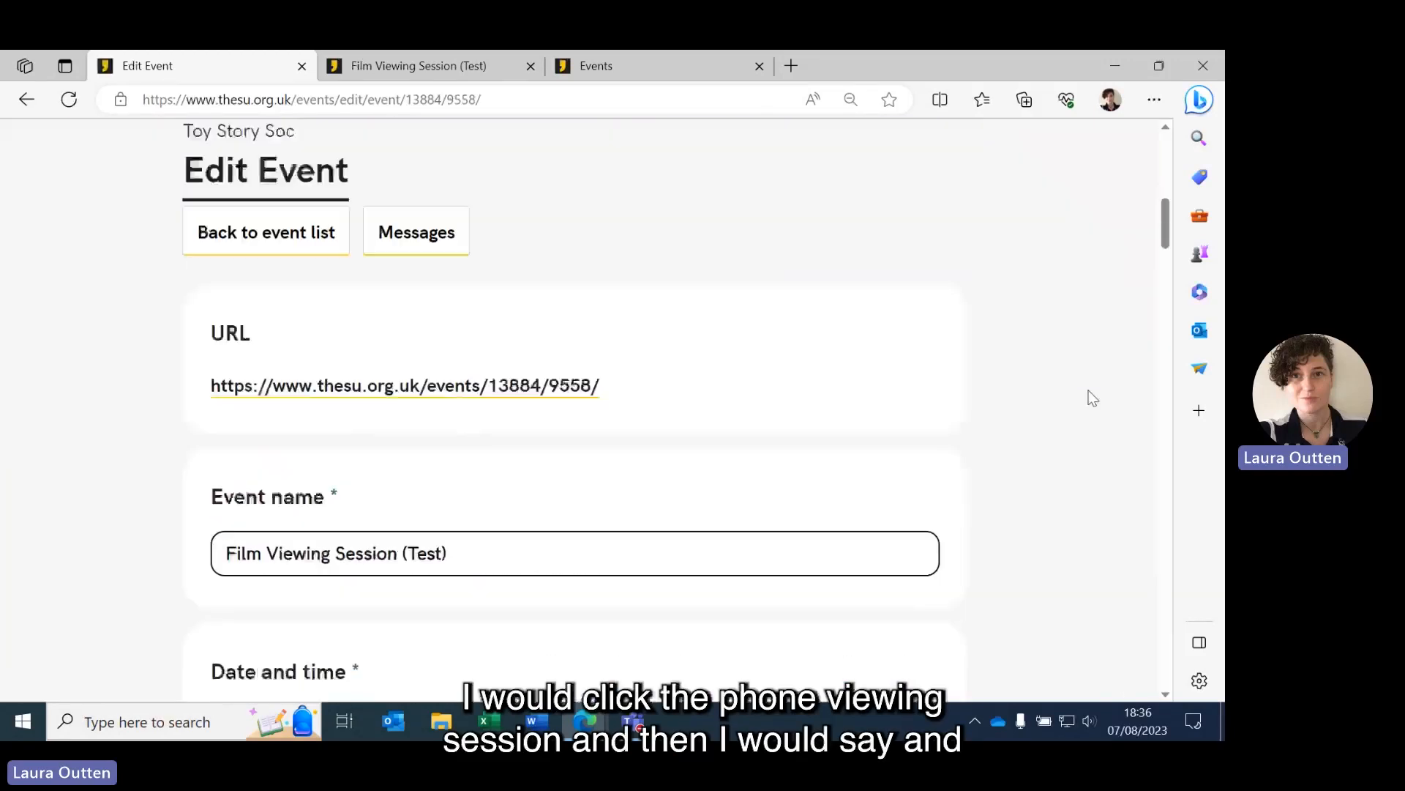
scroll(1092, 398, "down", 15)
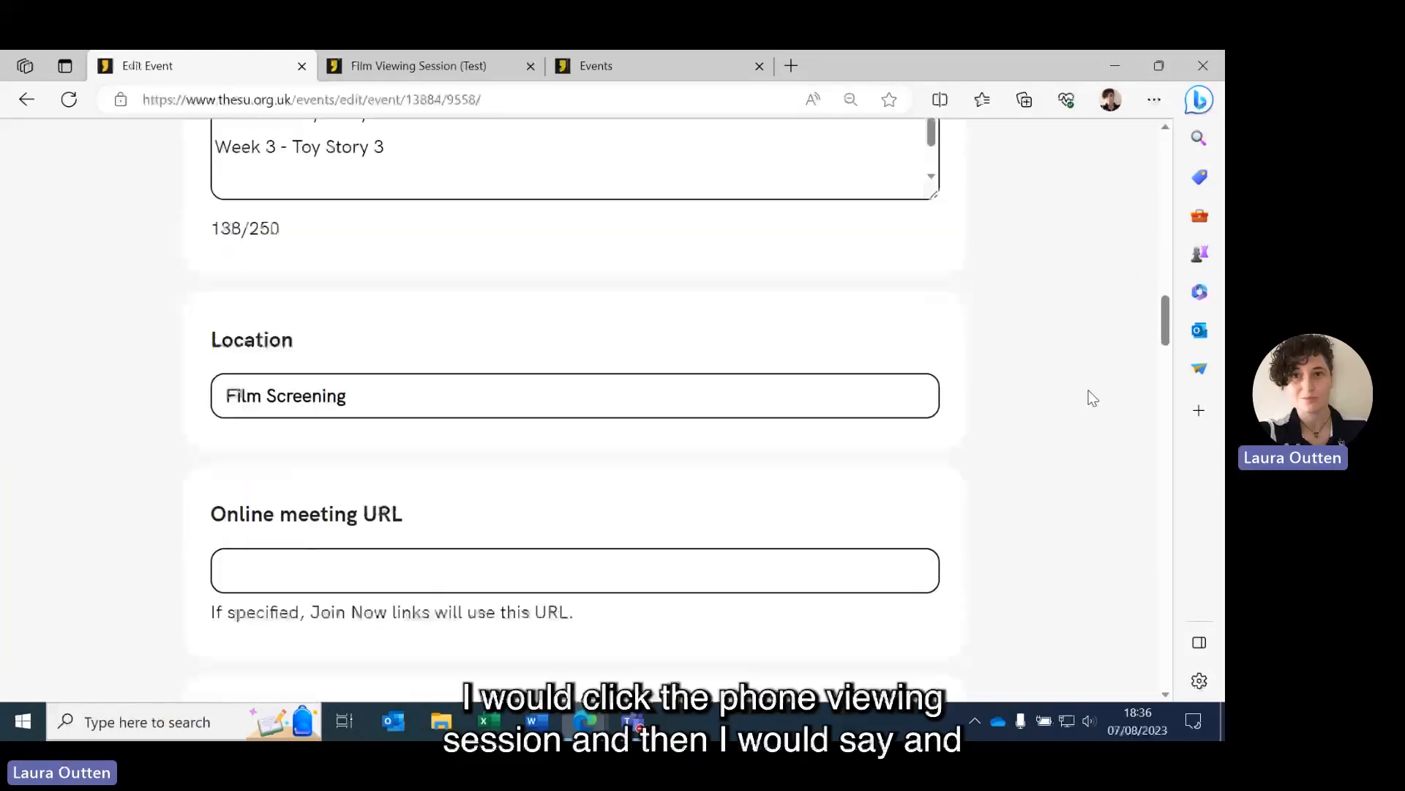
scroll(1092, 397, "down", 12)
scroll(1033, 396, "down", 10)
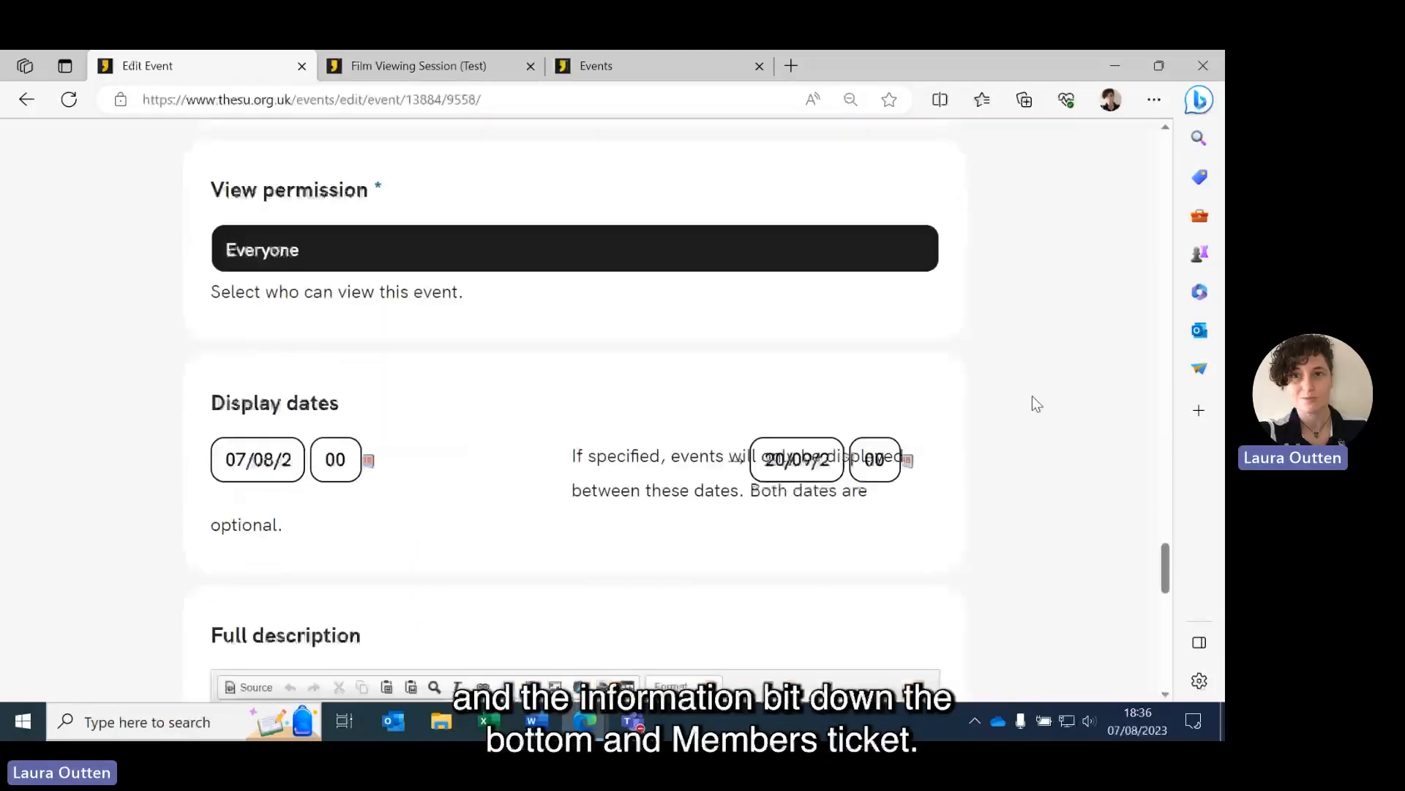
left_click(495, 417)
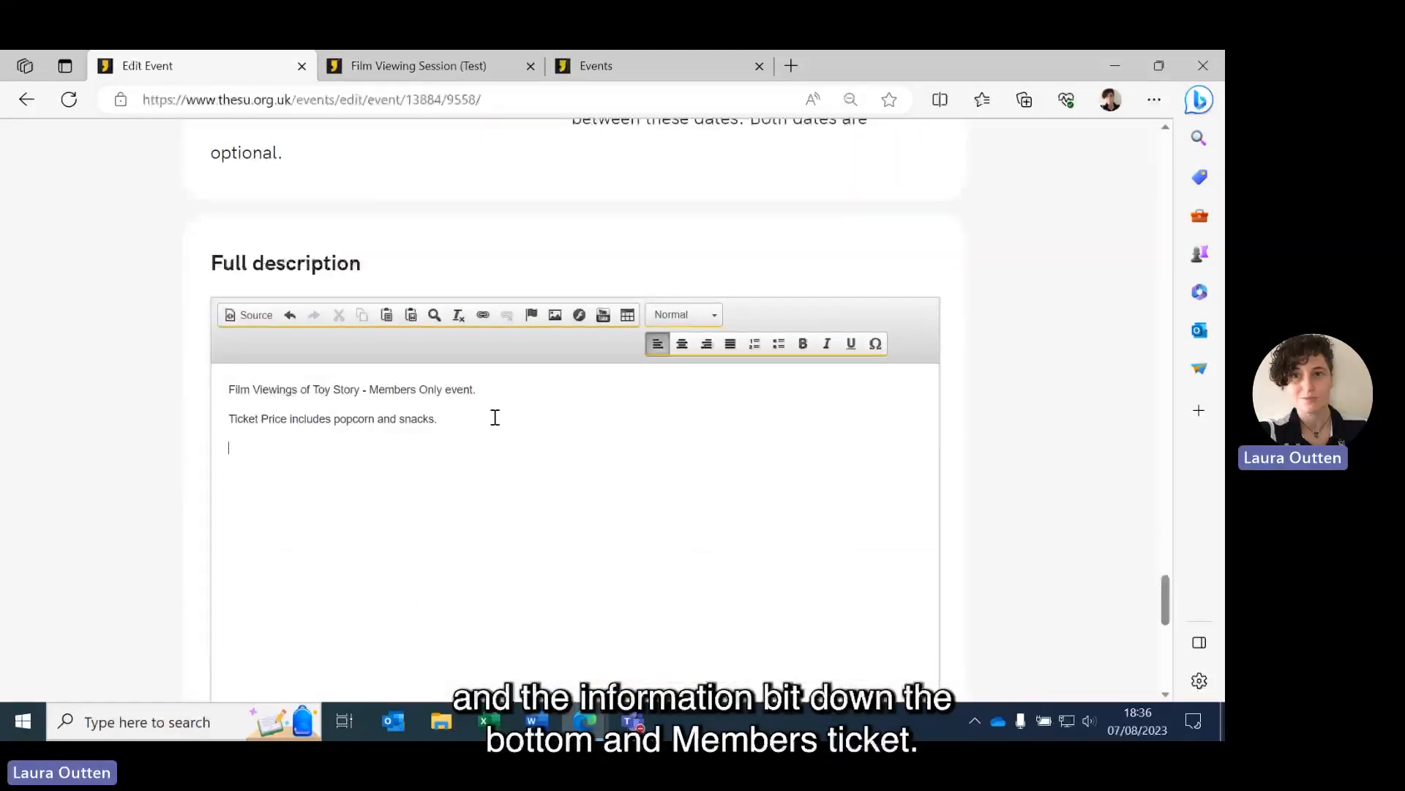
key("Return")
type("Members Ticket - £")
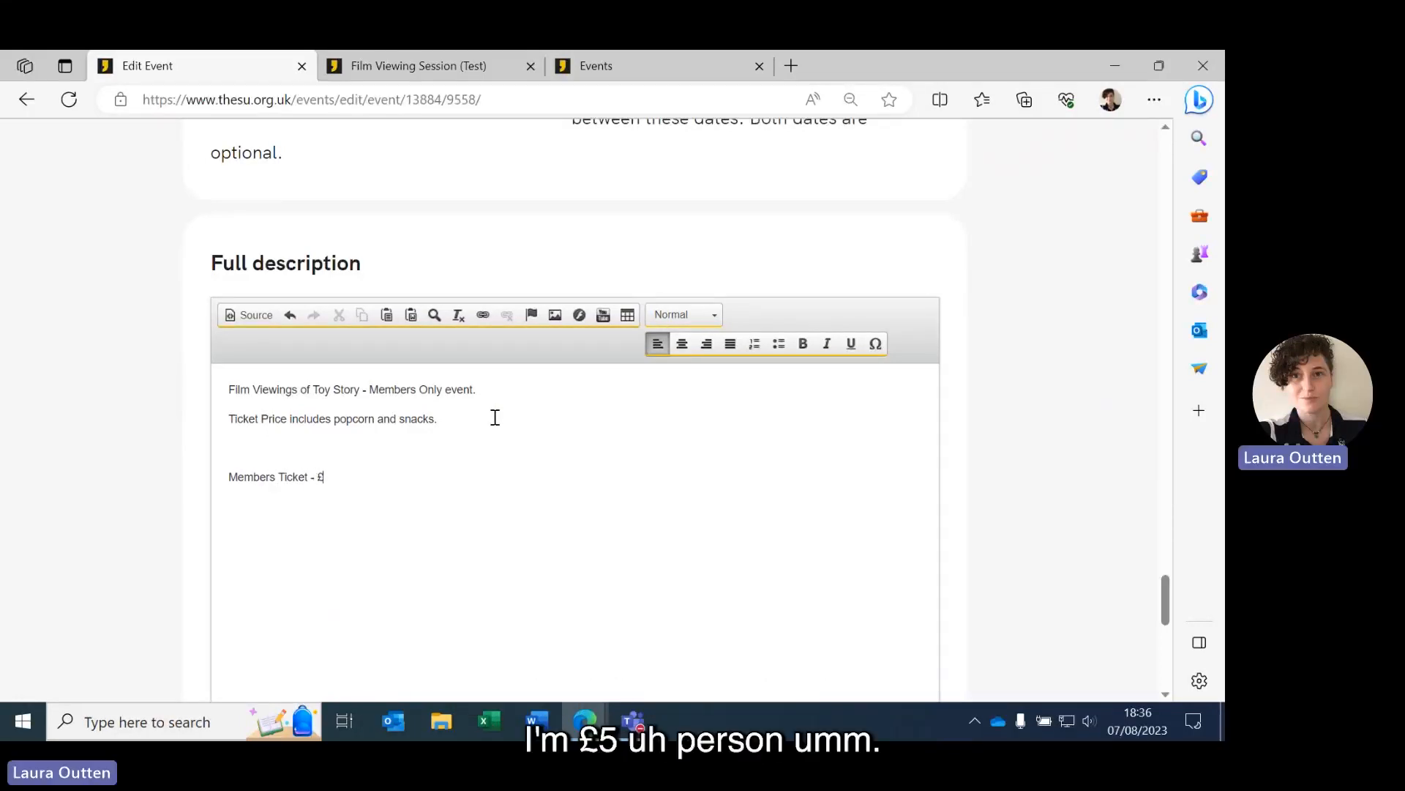
type("5 per person.")
key("Return")
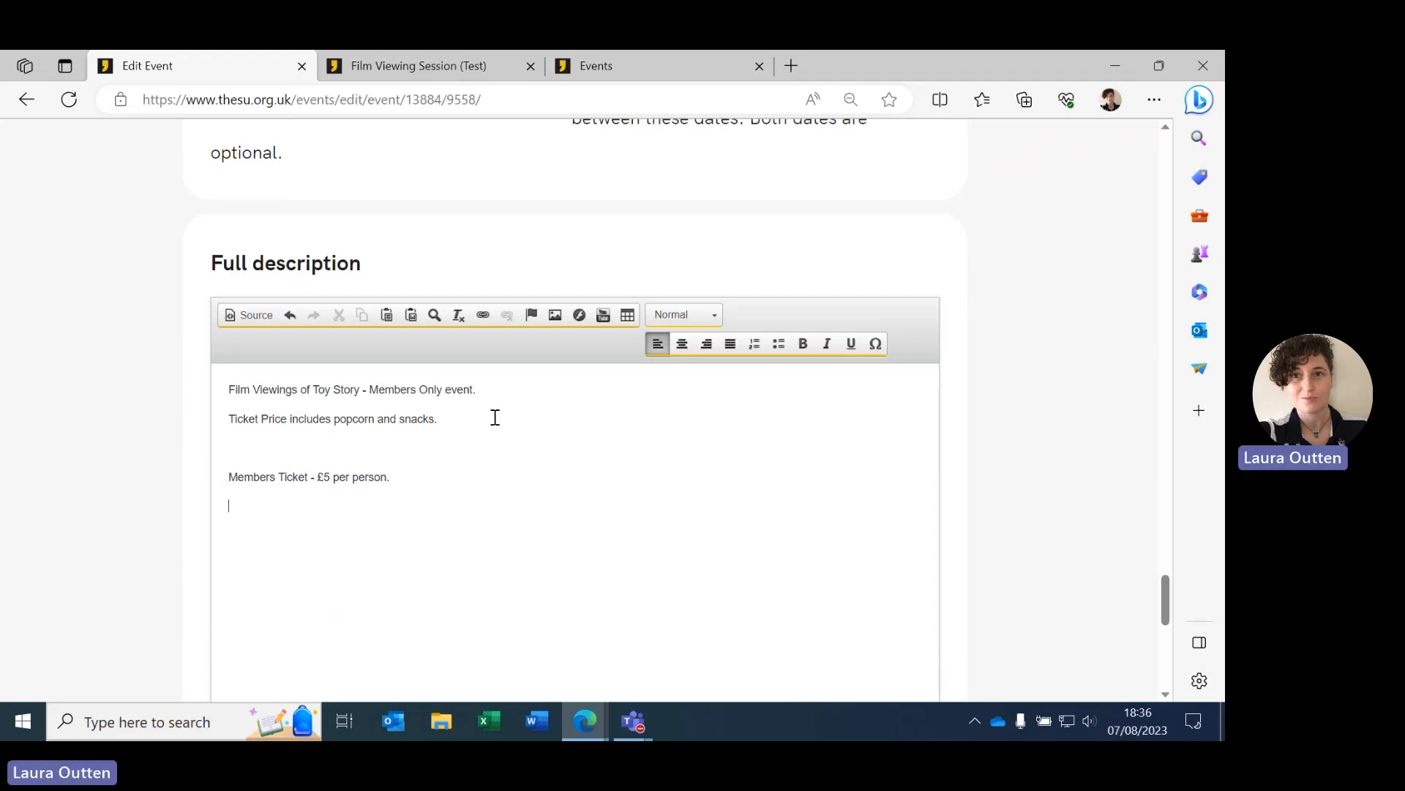
Write "General Ticket - £6 per person - Associate Members only" on the line below the members ticket
type("Gener")
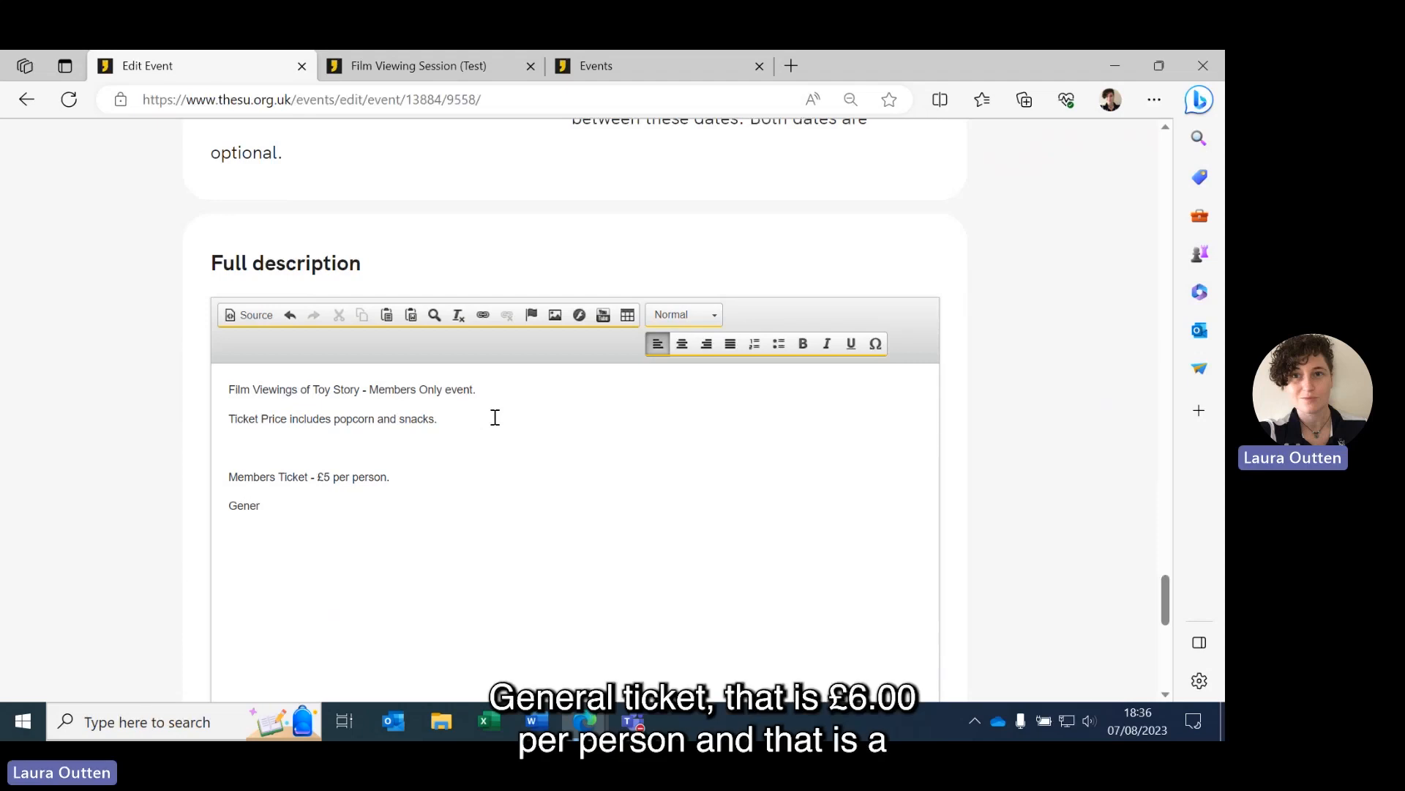
type("al Ticket - £6")
key("BackSpace")
type("per person -")
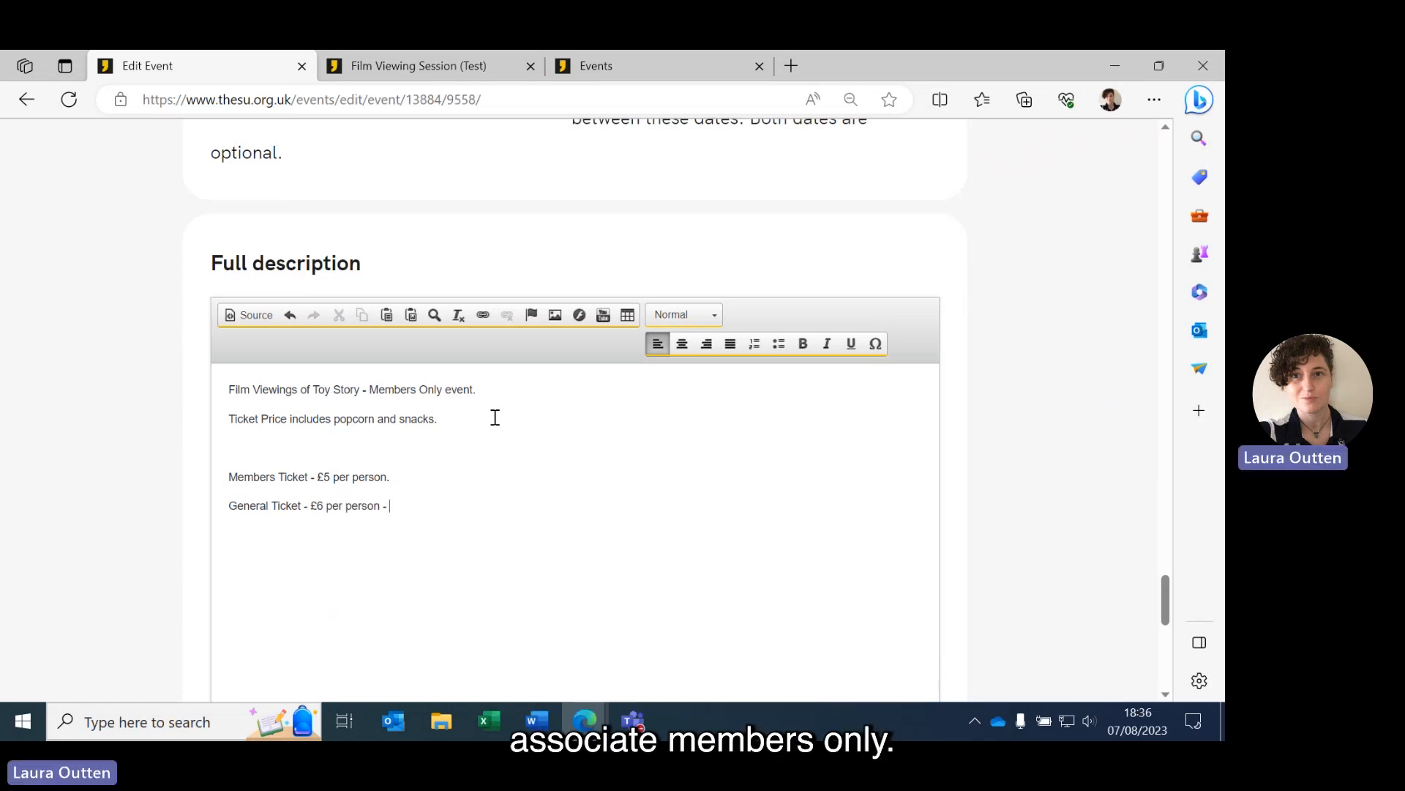
type("embers only")
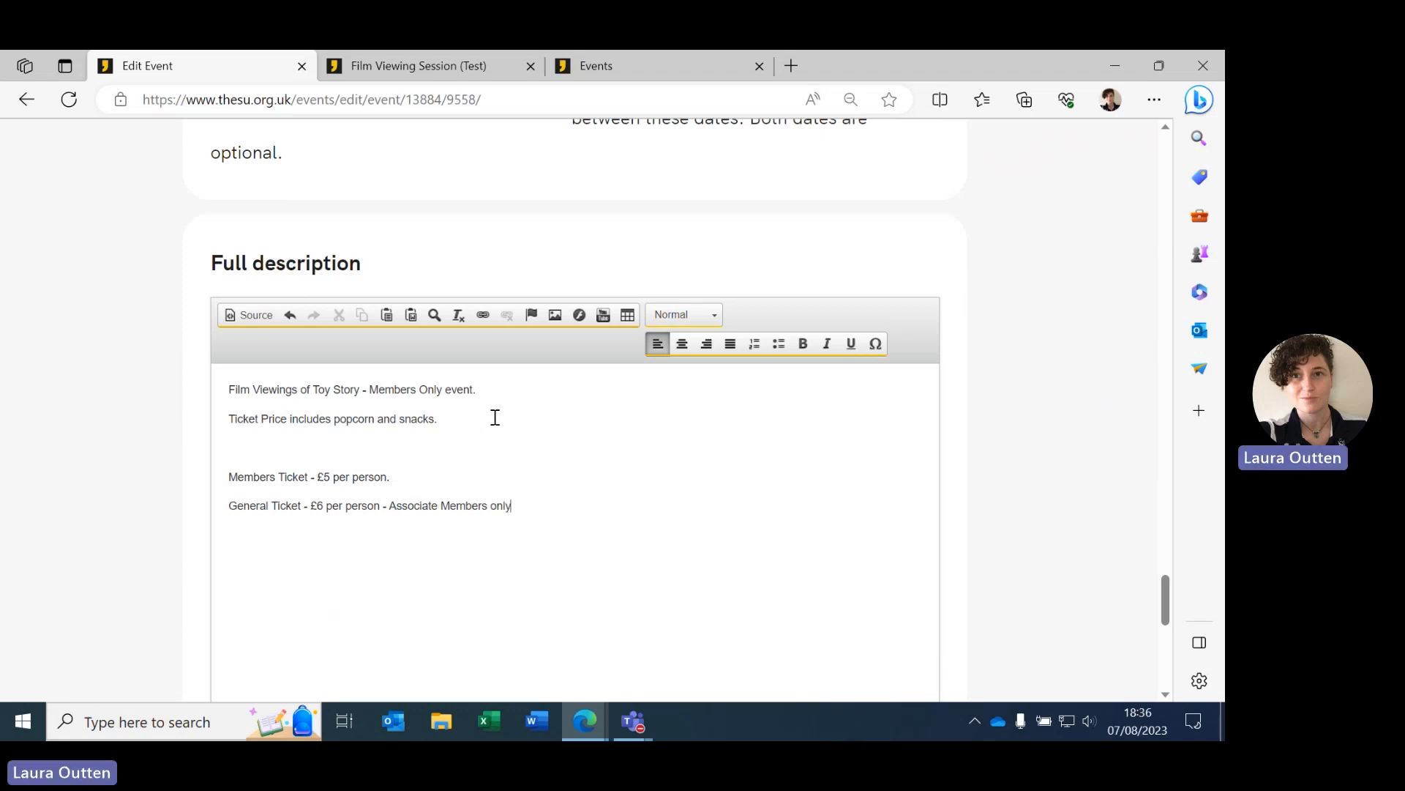
Replace the full stop ending the Members Ticket line with " - Student Ticket"
left_click(456, 477)
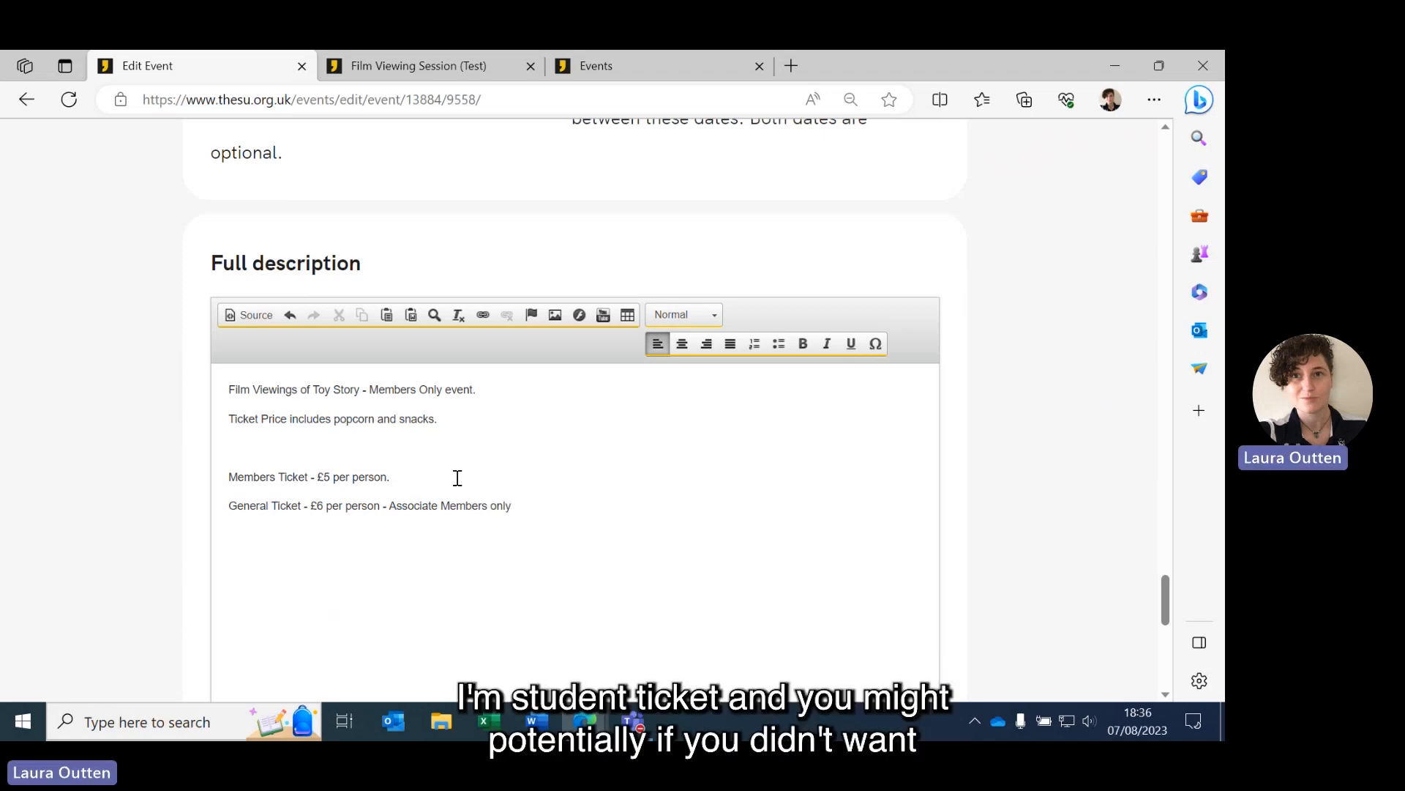
key("BackSpace")
type("- Student Ticket")
left_click(458, 67)
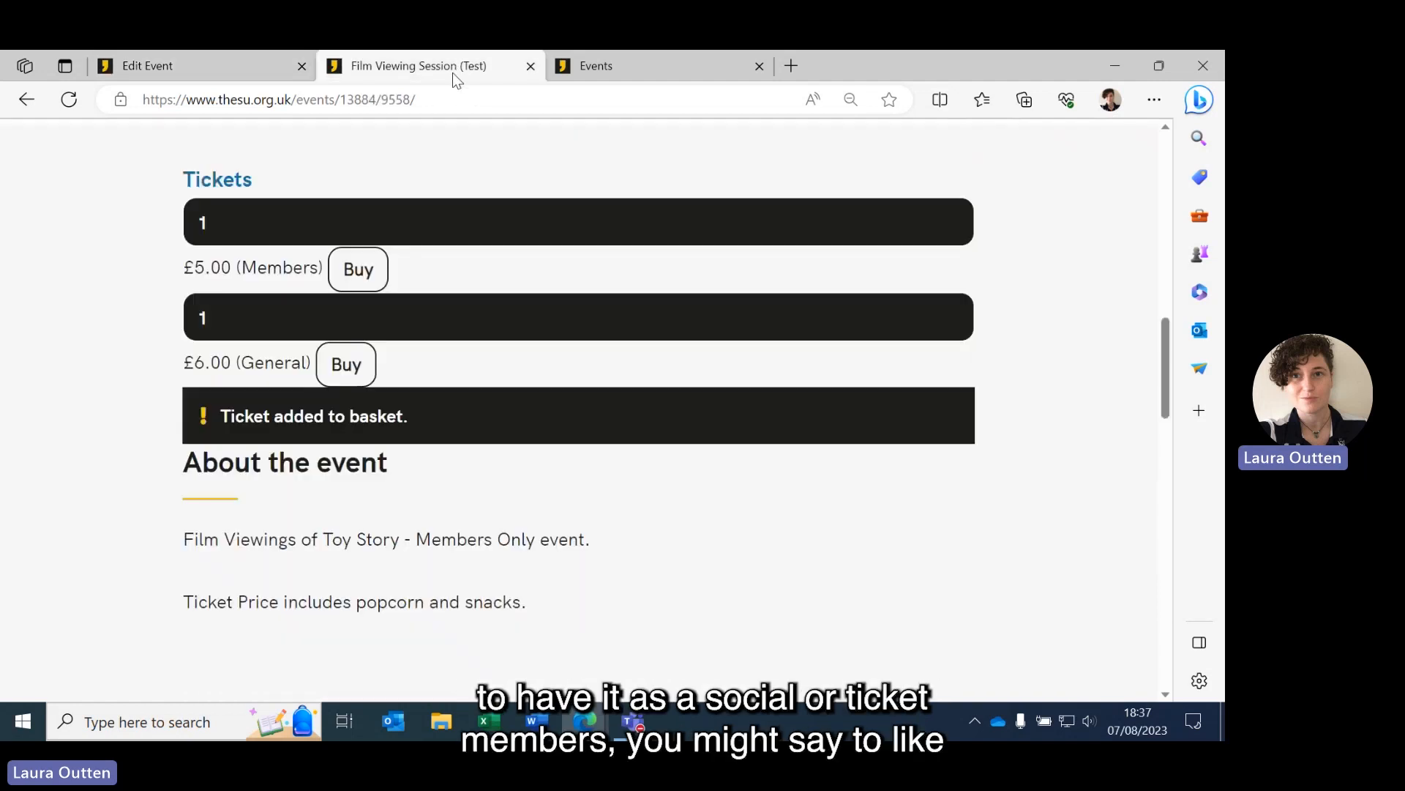
left_click(246, 64)
left_click(374, 65)
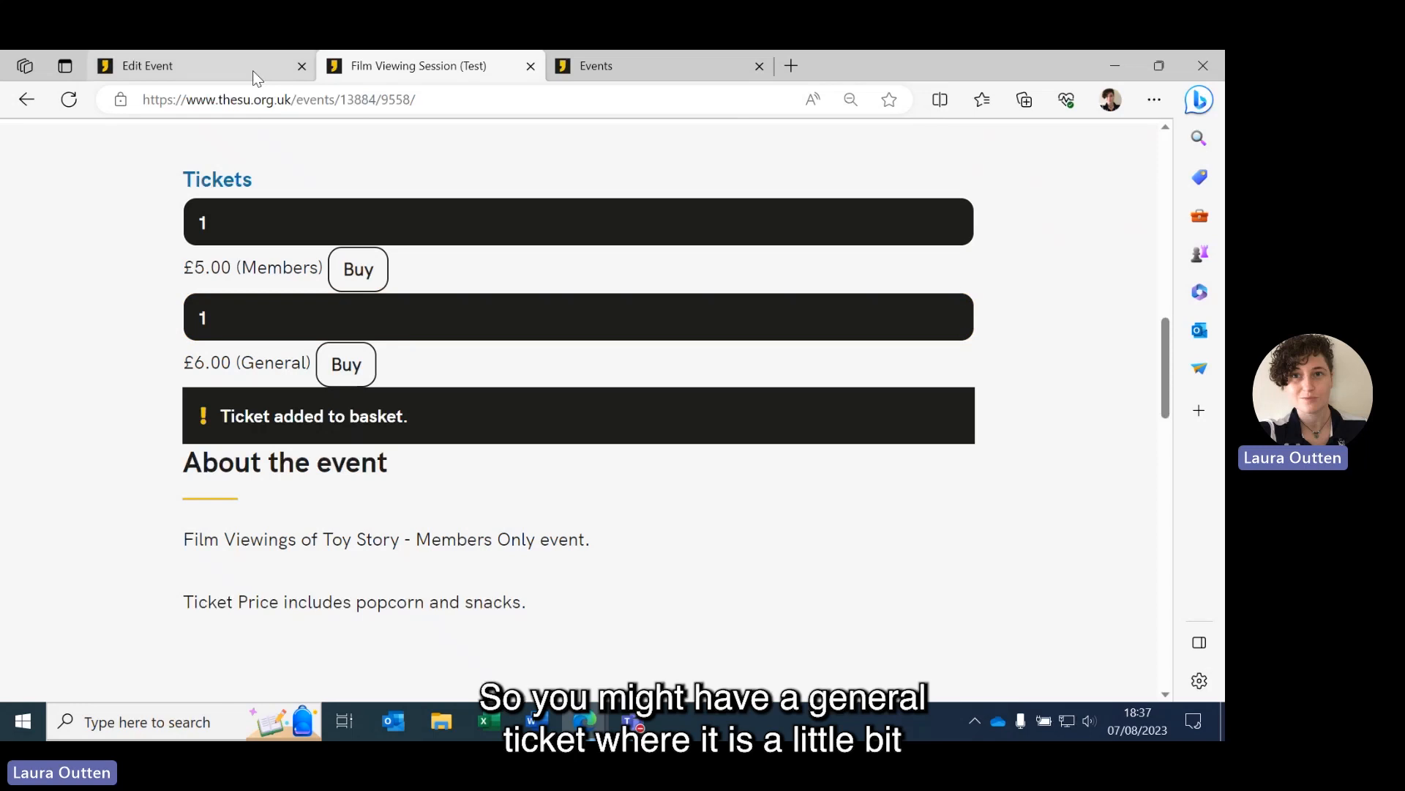
left_click(210, 64)
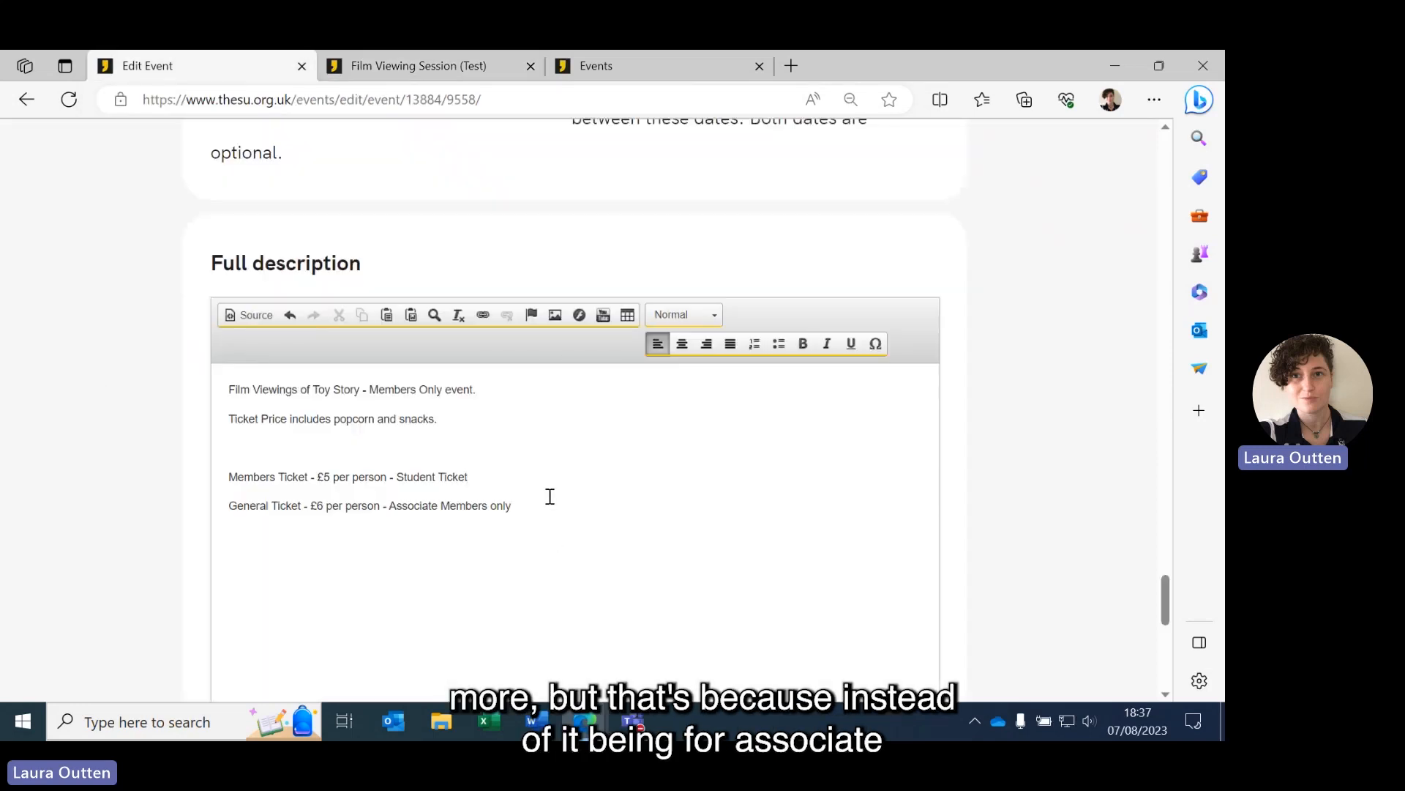
Replace "Associate Members only" in the General Ticket line with "Ticket price includes extra sweets"
key("BackSpace")
key("BackSpace")
key("BackSpace")
key("BackSpace")
key("BackSpace")
key("BackSpace")
key("BackSpace")
key("BackSpace")
key("BackSpace")
key("BackSpace")
key("BackSpace")
key("BackSpace")
key("BackSpace")
key("BackSpace")
key("BackSpace")
key("BackSpace")
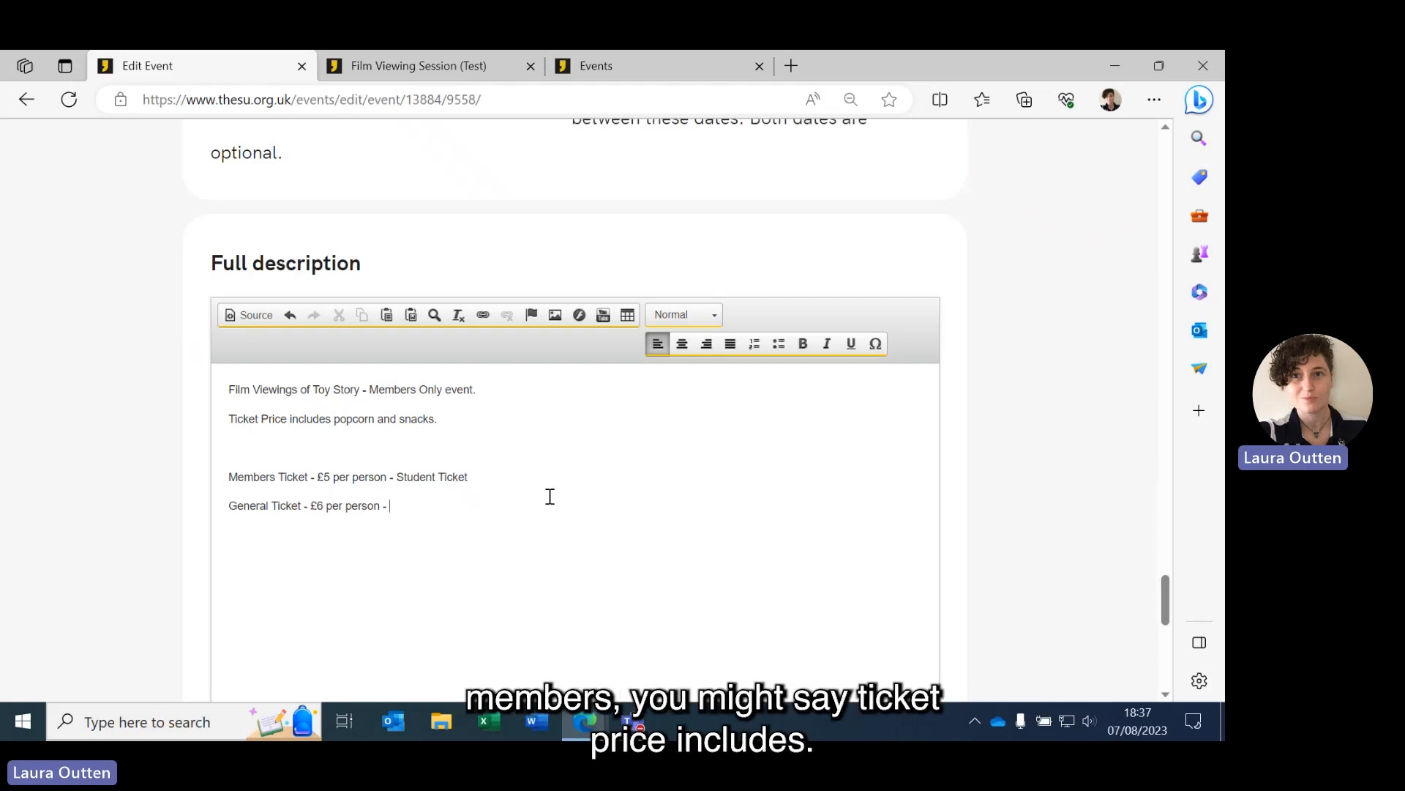
type("Ticket price")
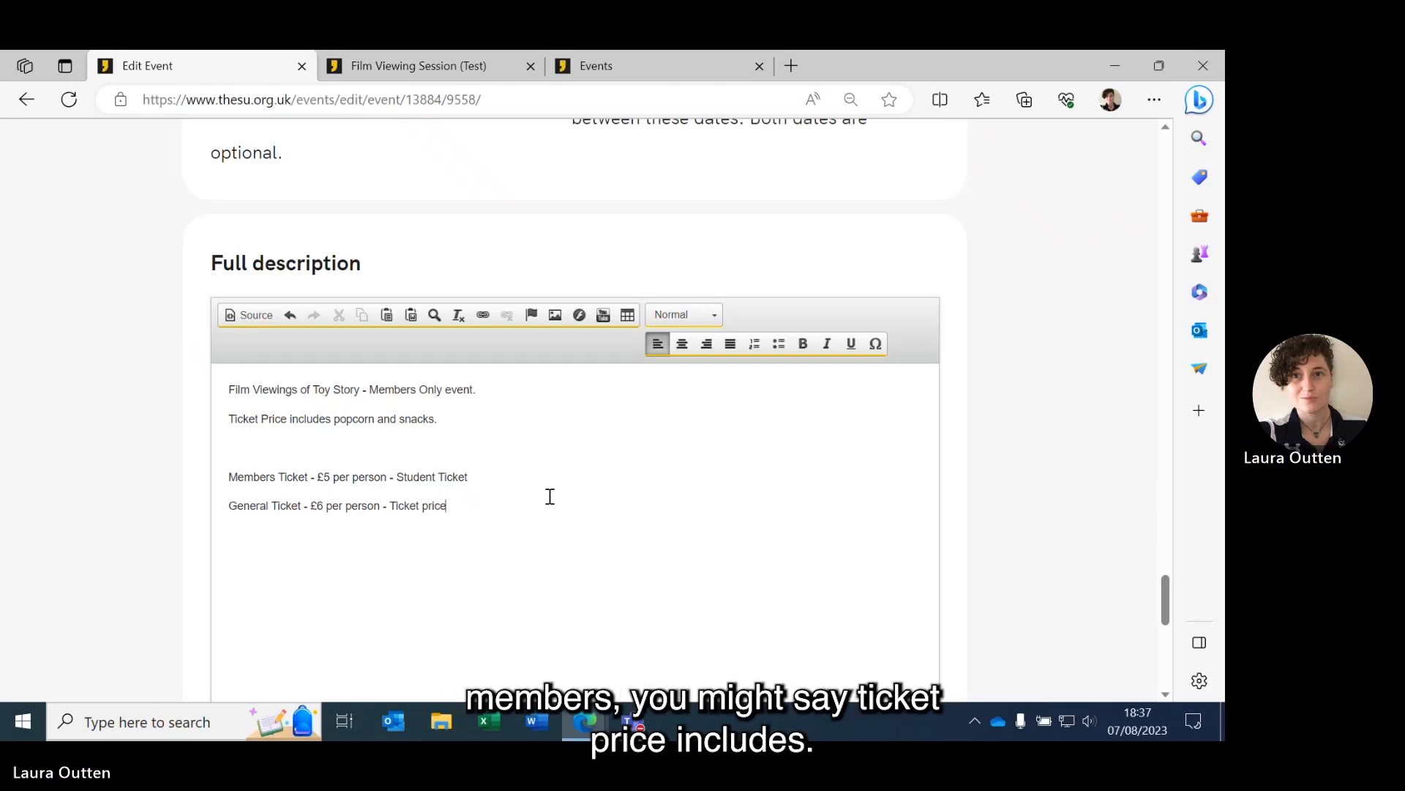
type(" includes")
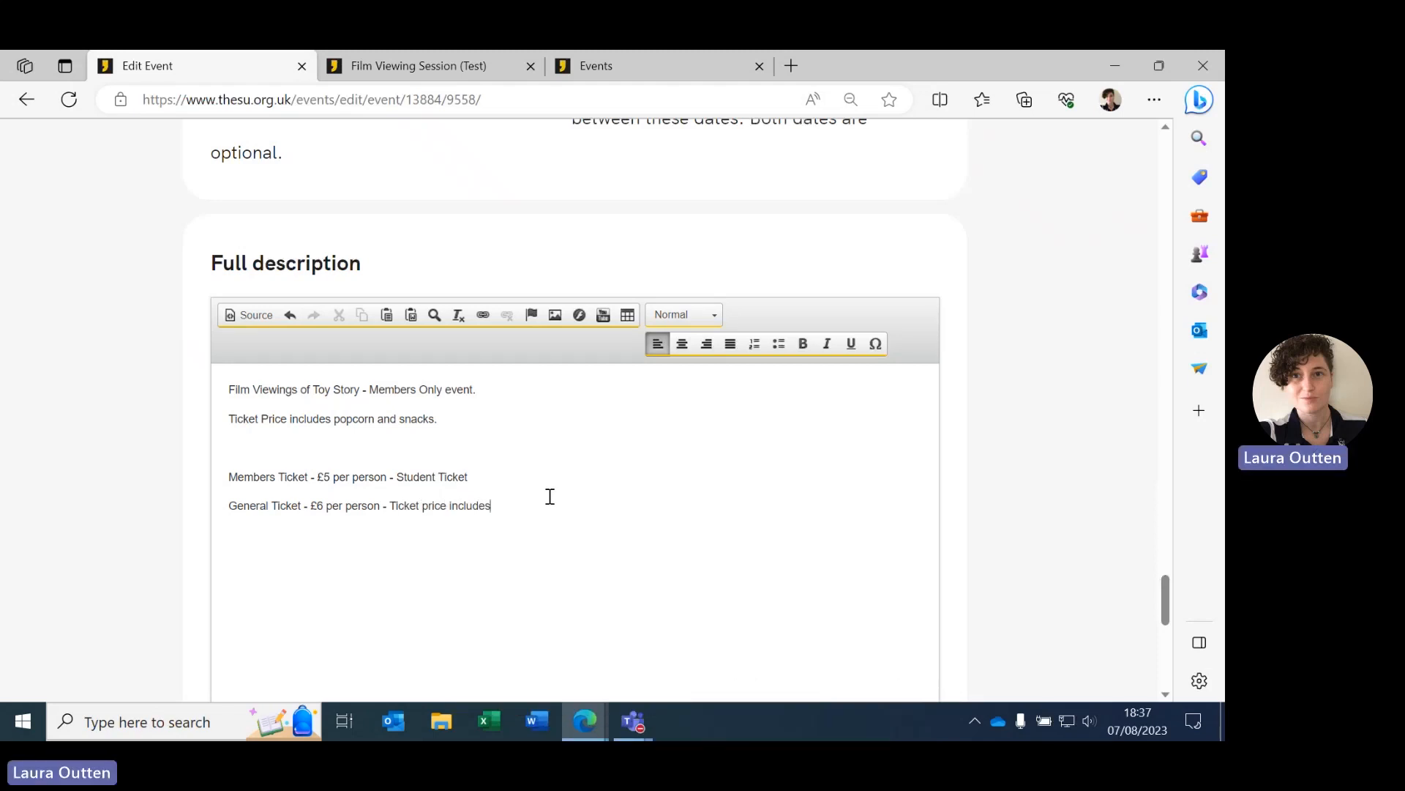
type(" extra sweets")
Extend the Members Ticket line after "Student Ticket" with ". Attendance and popcorn plus drink."
left_click(498, 473)
type("Att")
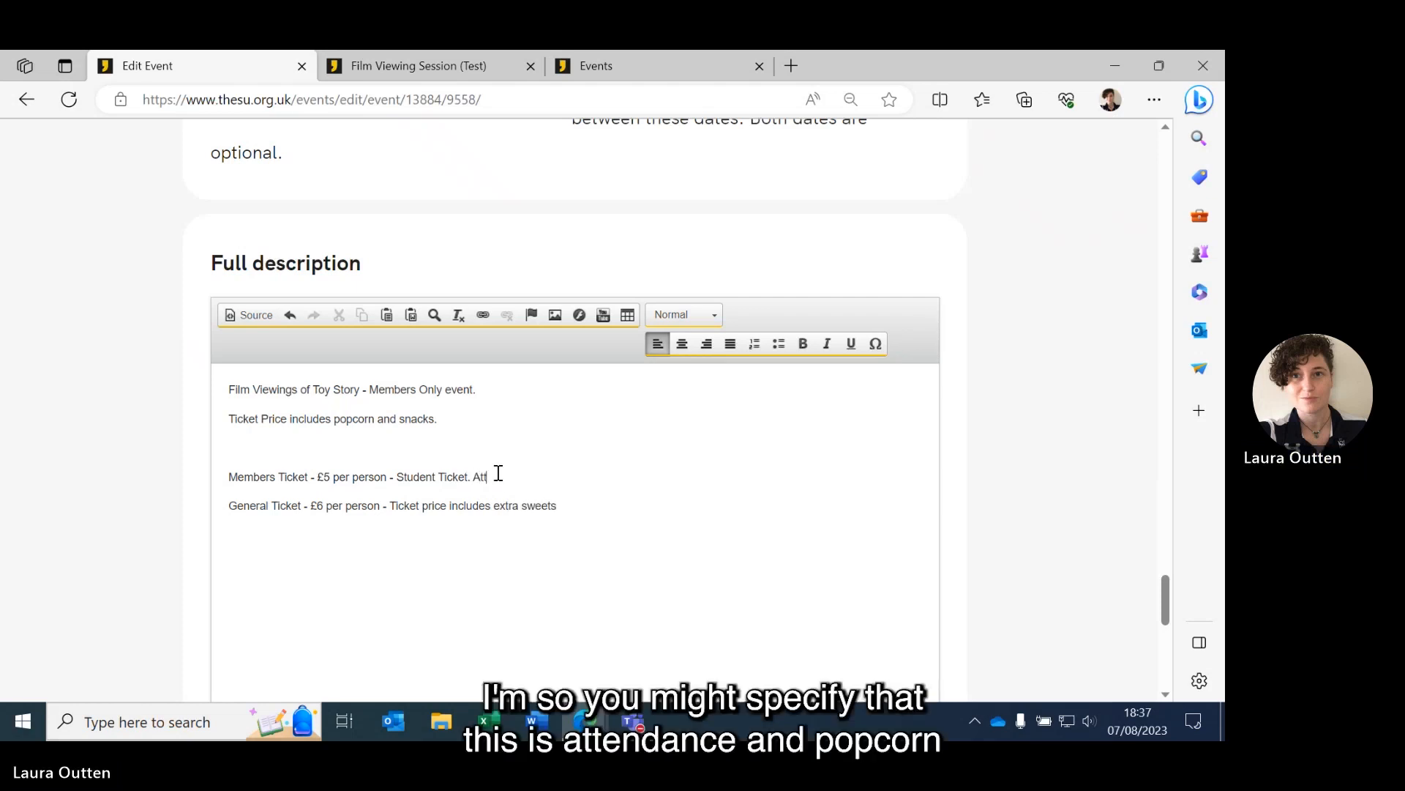
type("endance")
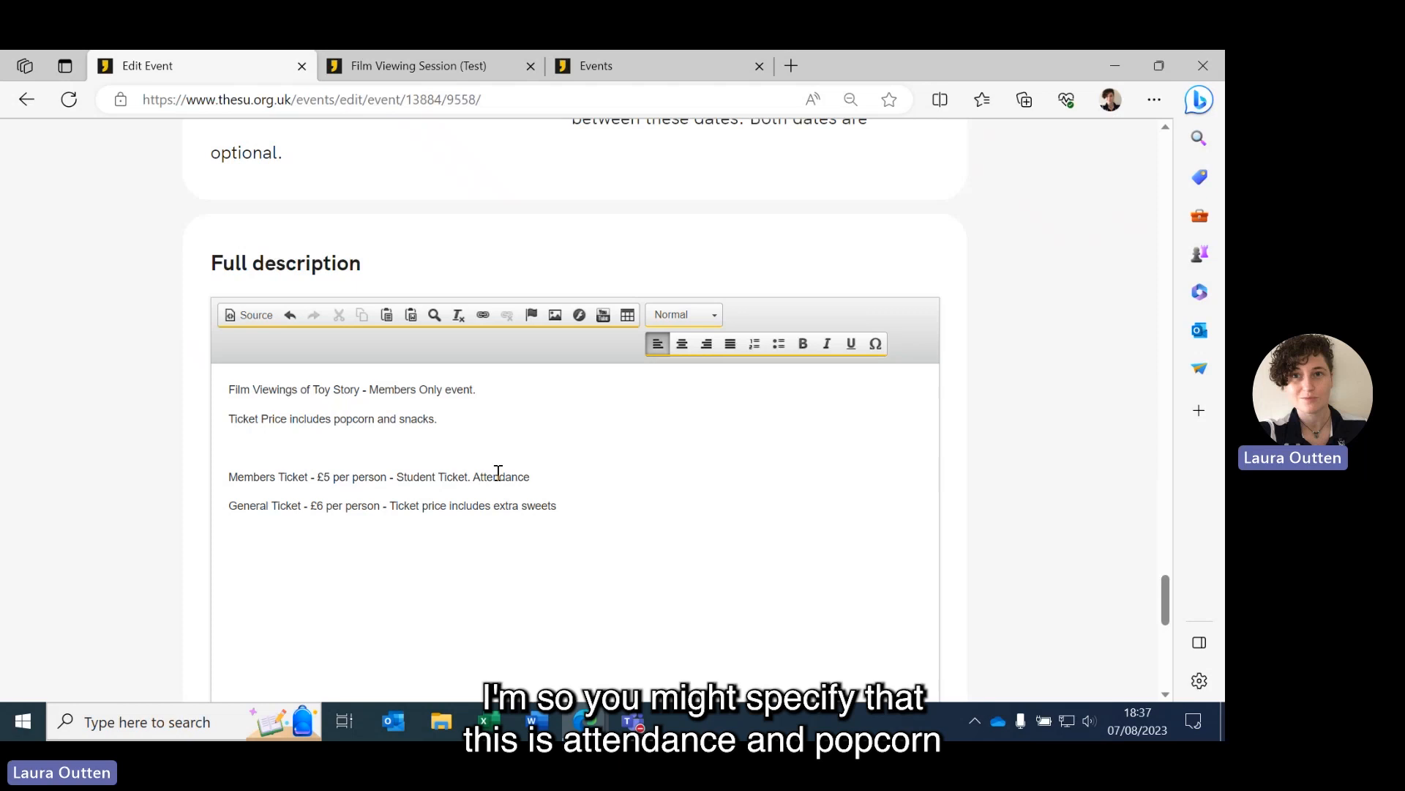
type(" and popcorn ")
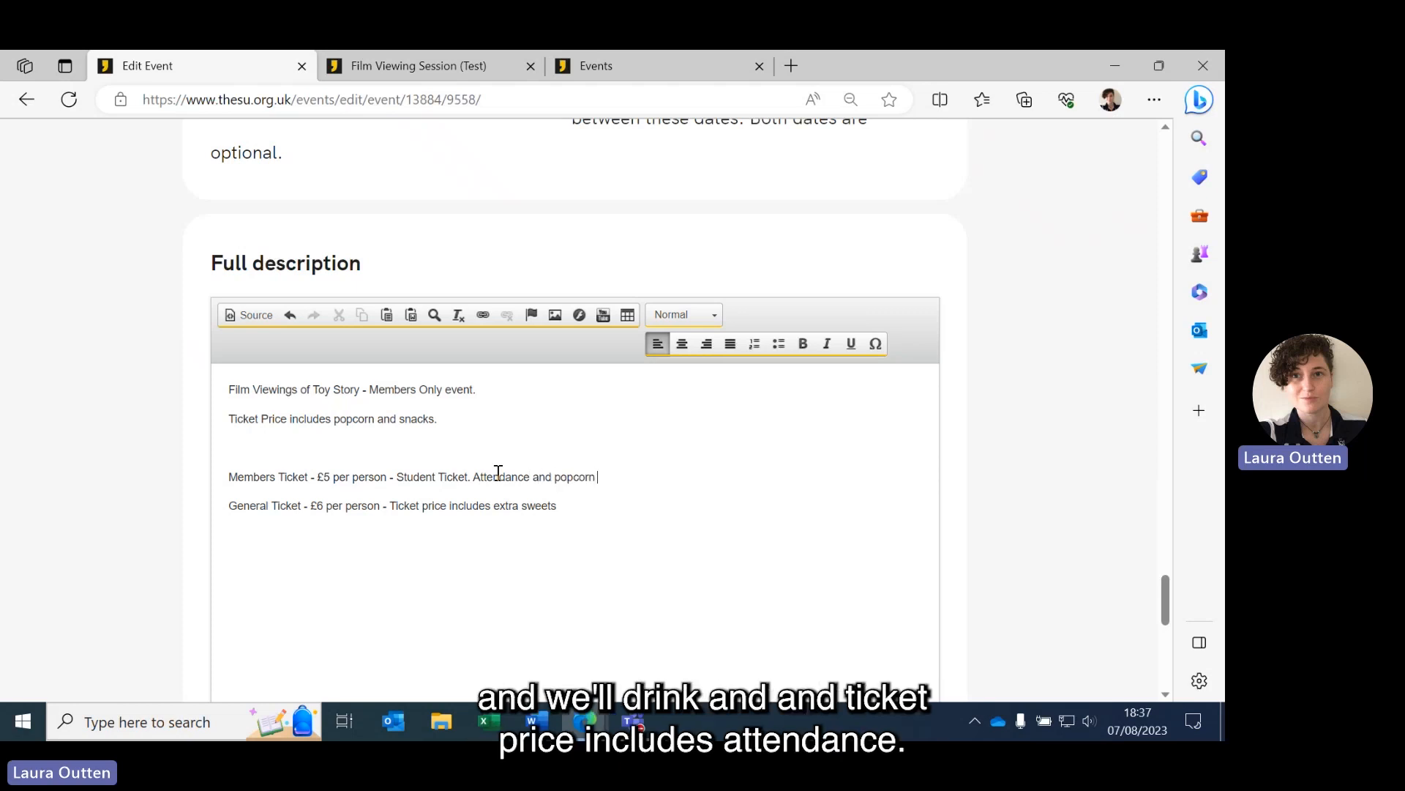
type("plus dd")
key("BackSpace")
Insert "attendance, popcorn, drink and" before "extra sweets" in the General Ticket line and end the line with a full stop
type("attendance, ")
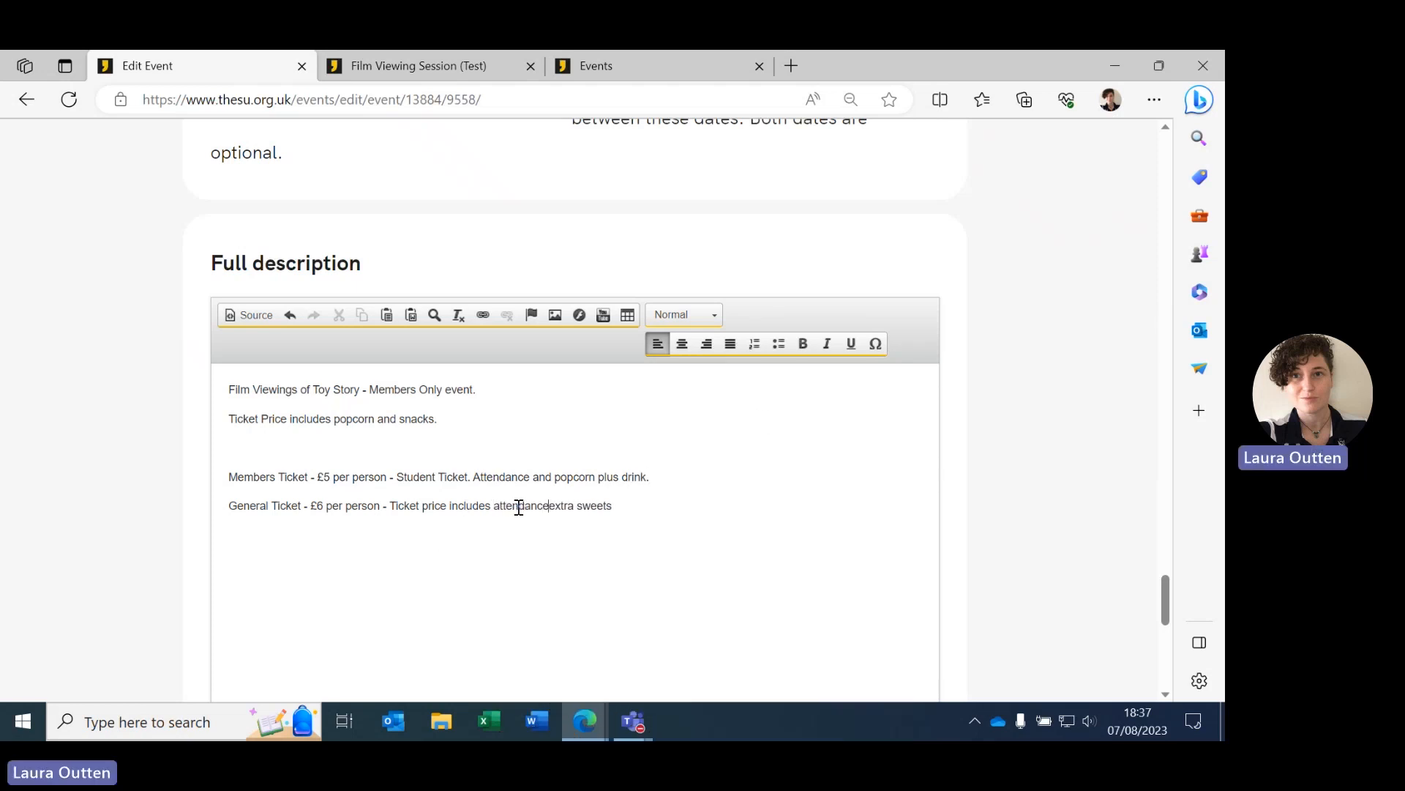
type("popcorn, ")
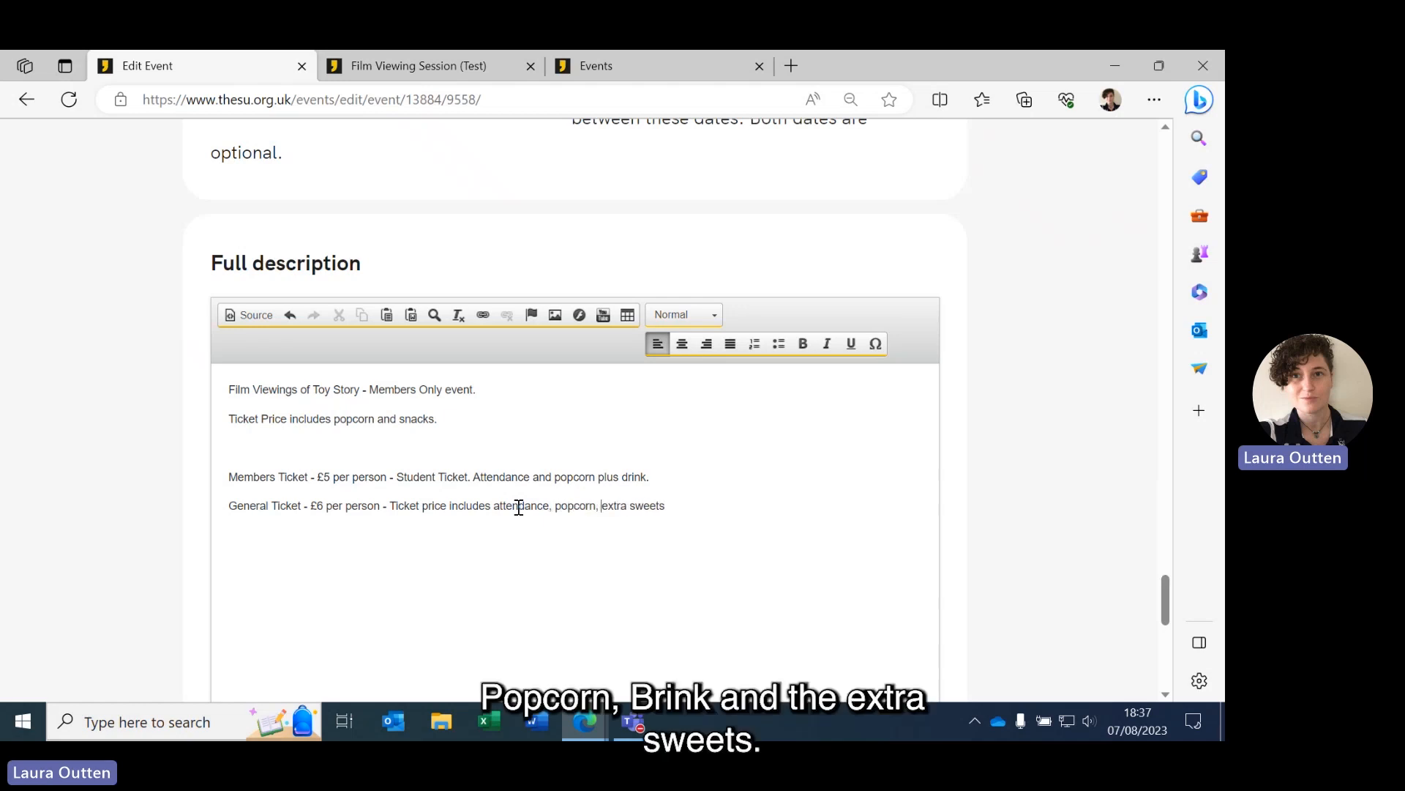
type("drink and")
left_click(741, 505)
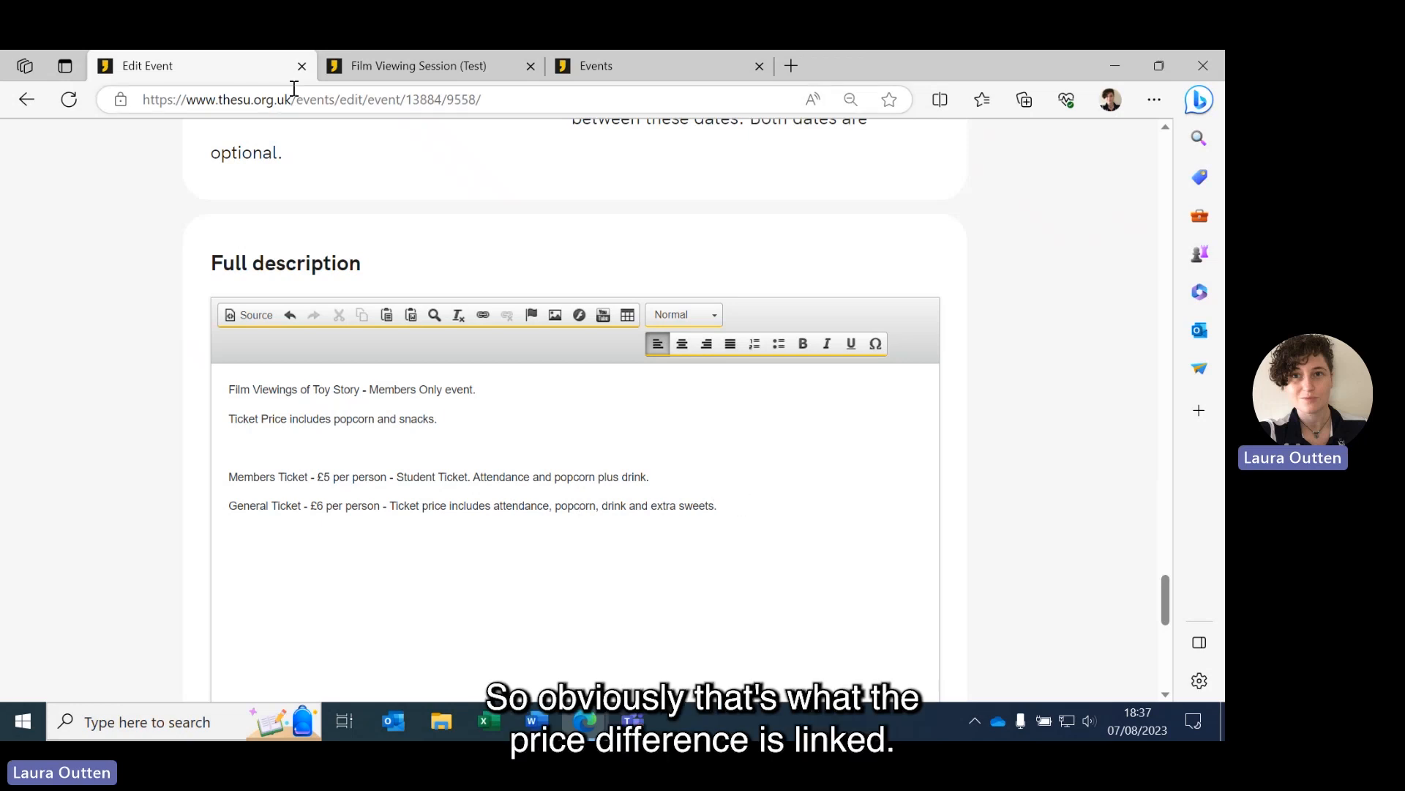
Reload the public Film Viewing Session (Test) page, resubmitting the form, and compare its ticket prices with the new ticket descriptions
left_click(372, 65)
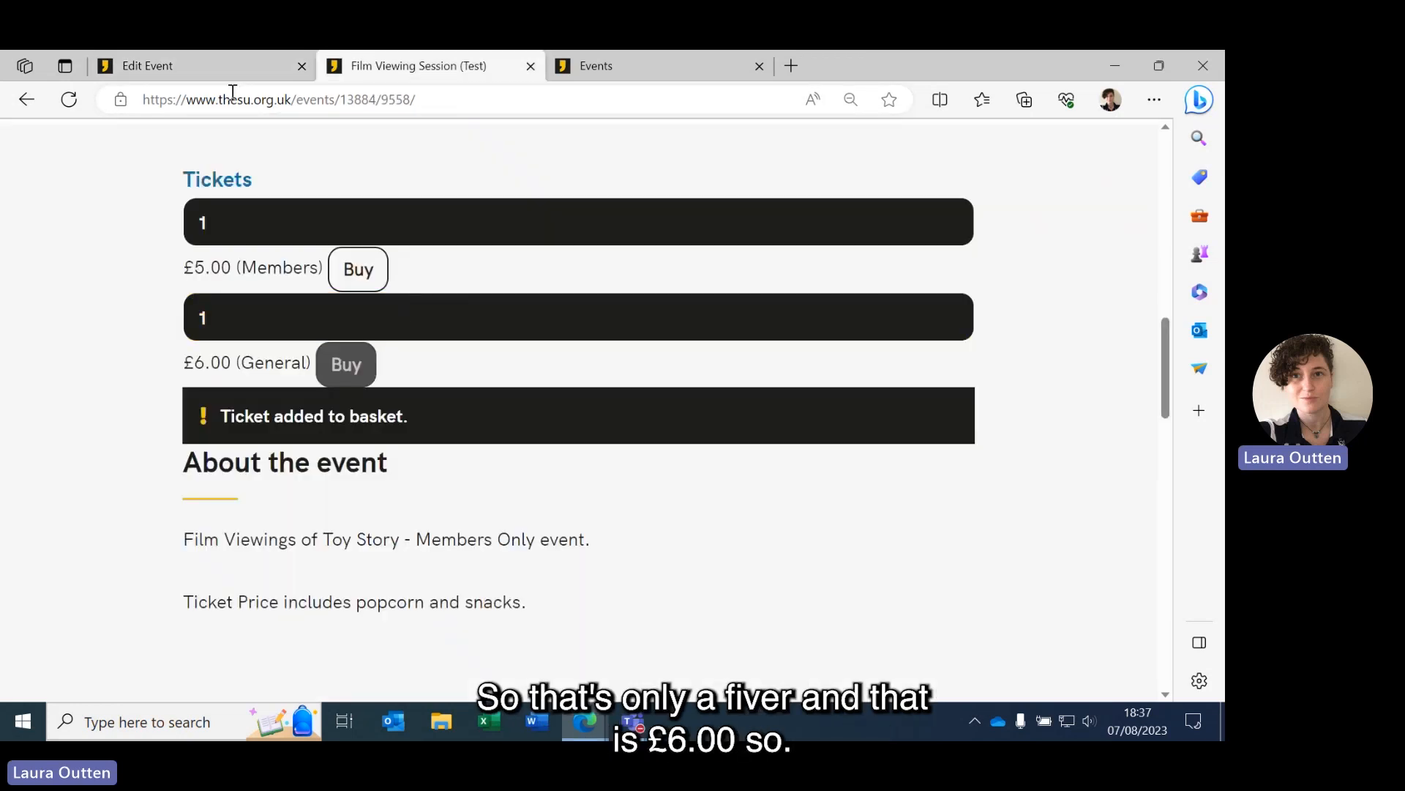
left_click(235, 73)
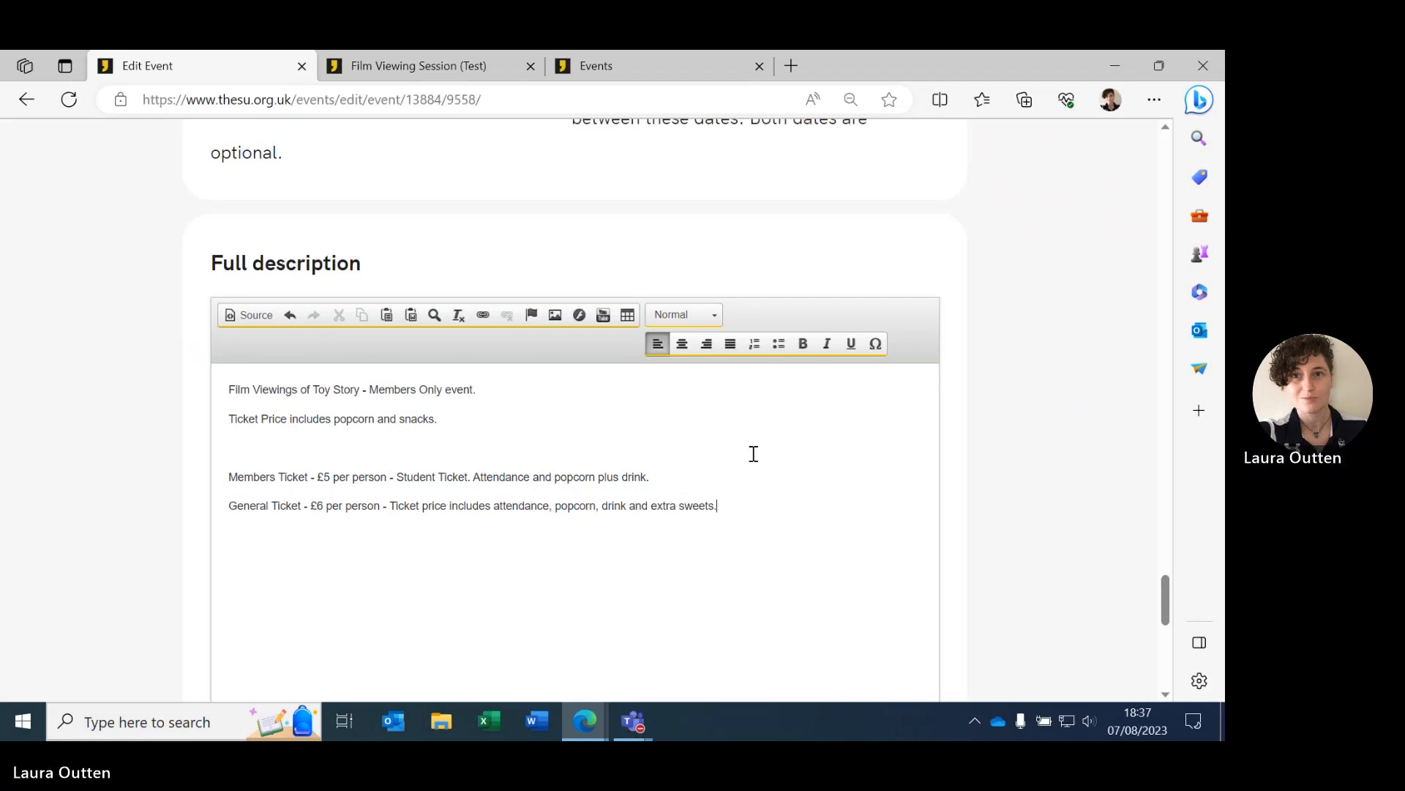
left_click(443, 70)
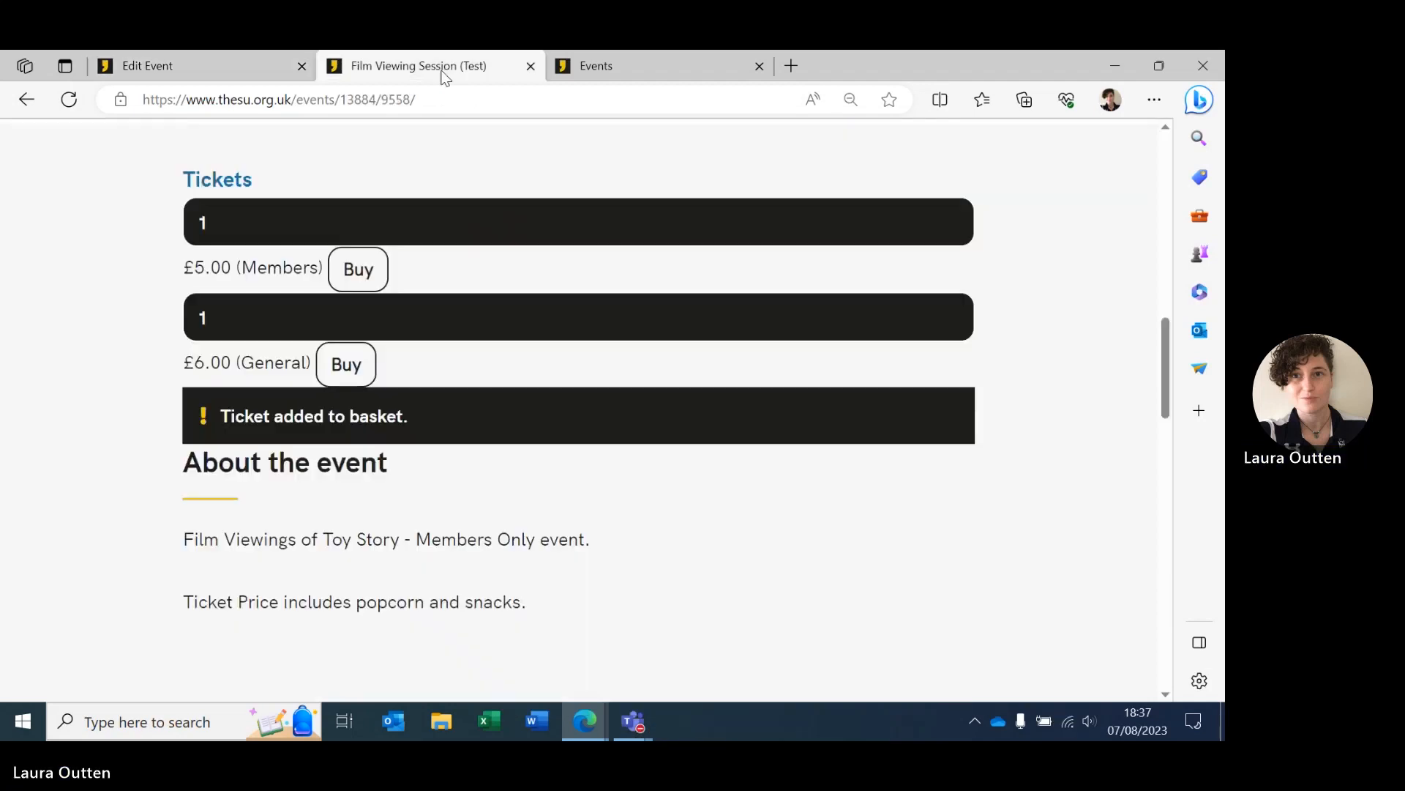
left_click(69, 100)
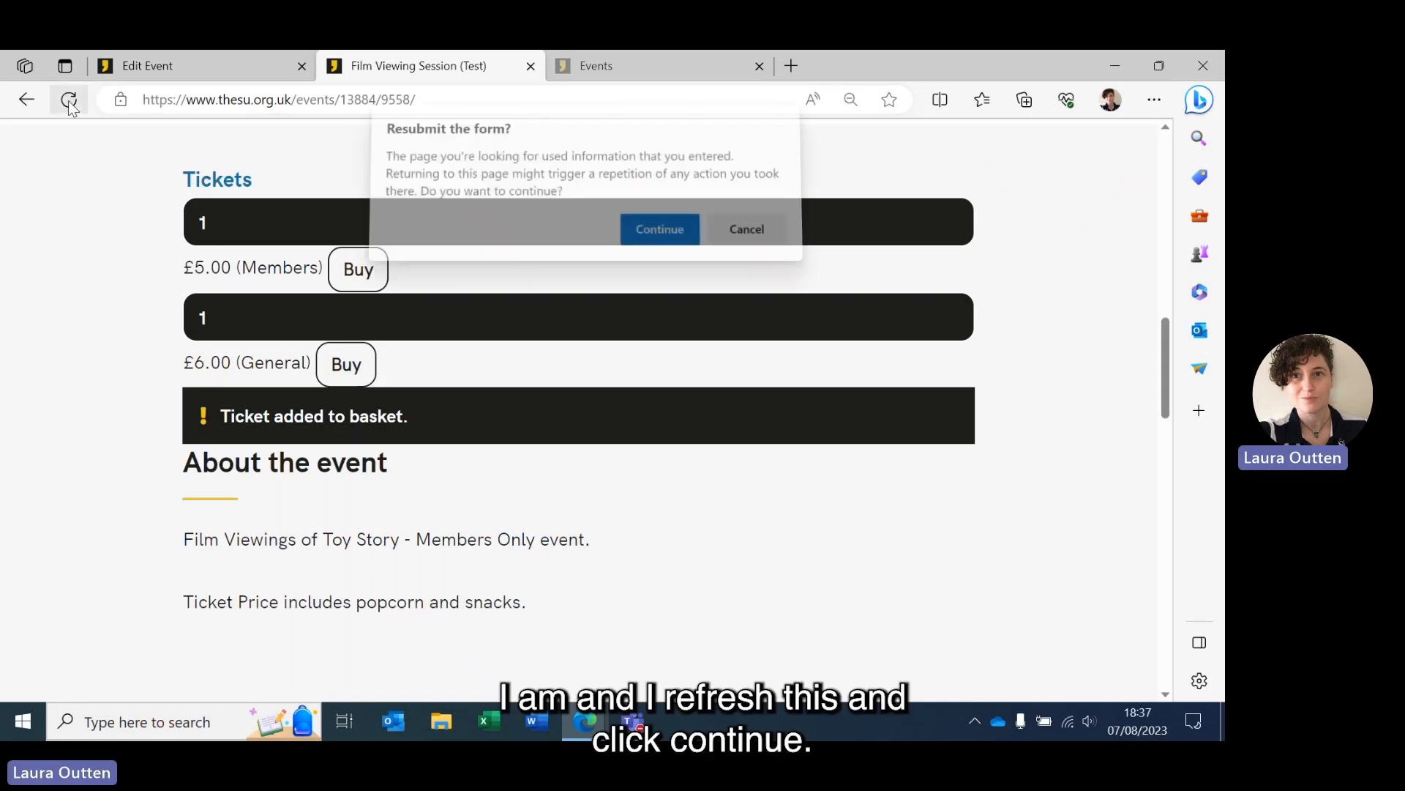
key("Return")
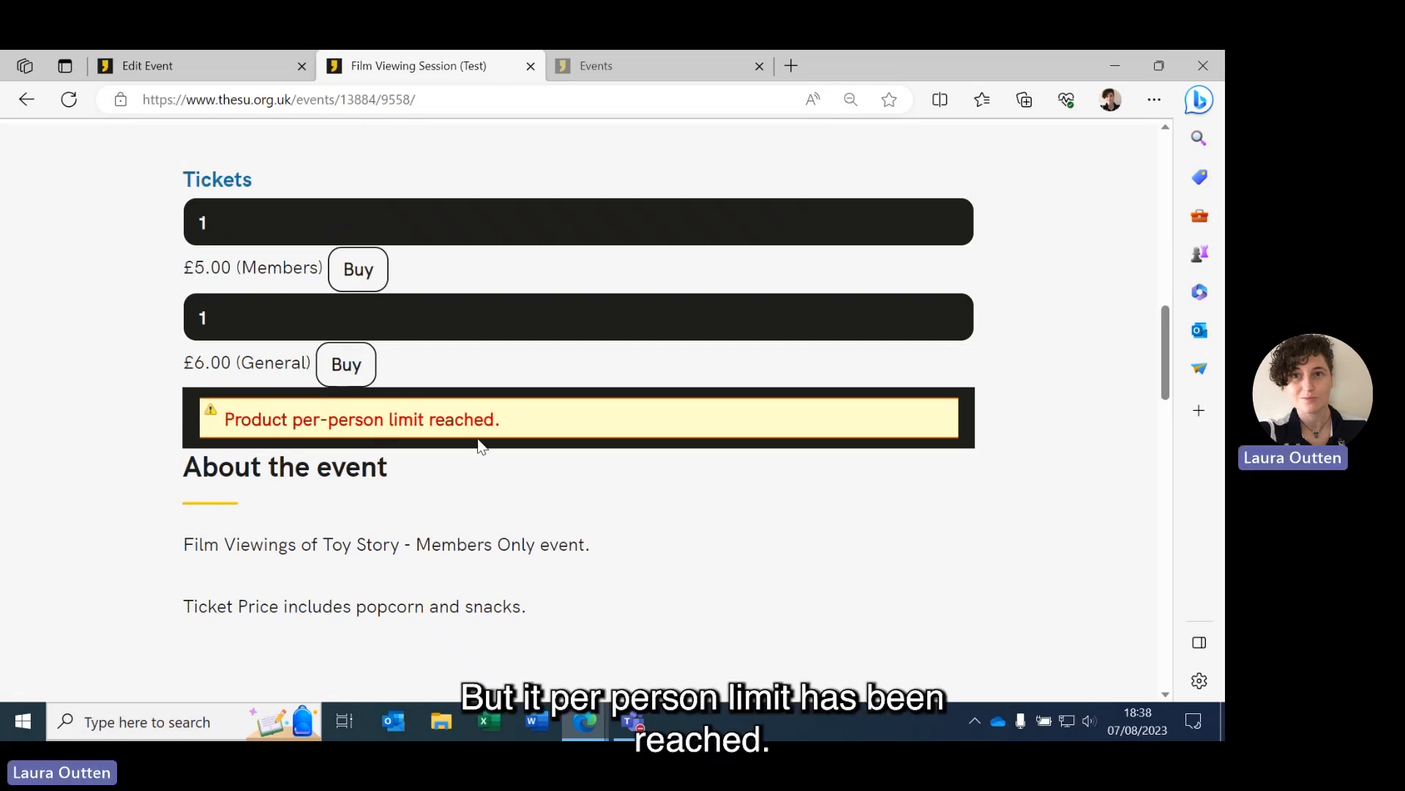
scroll(479, 444, "down", 5)
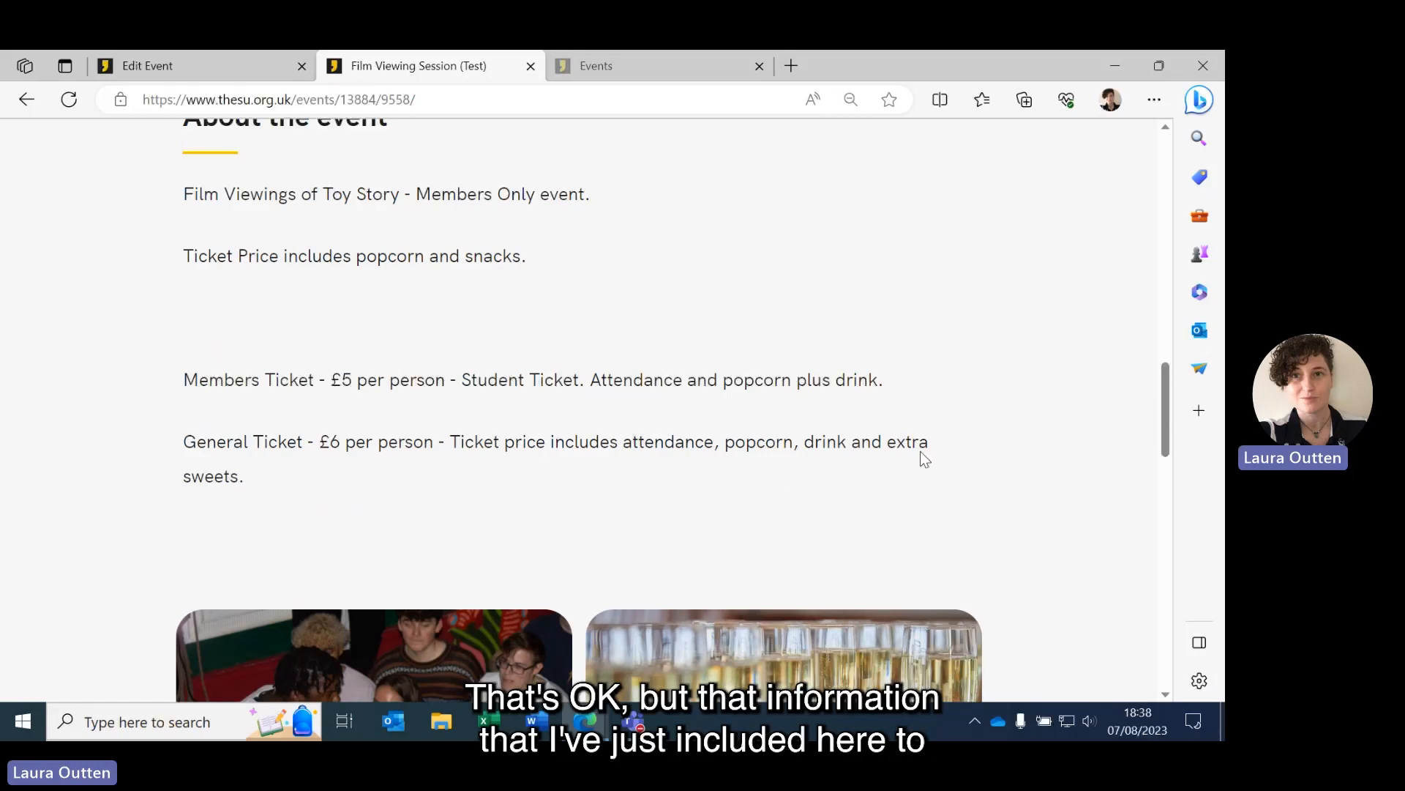
scroll(920, 450, "up", 5)
scroll(952, 490, "down", 4)
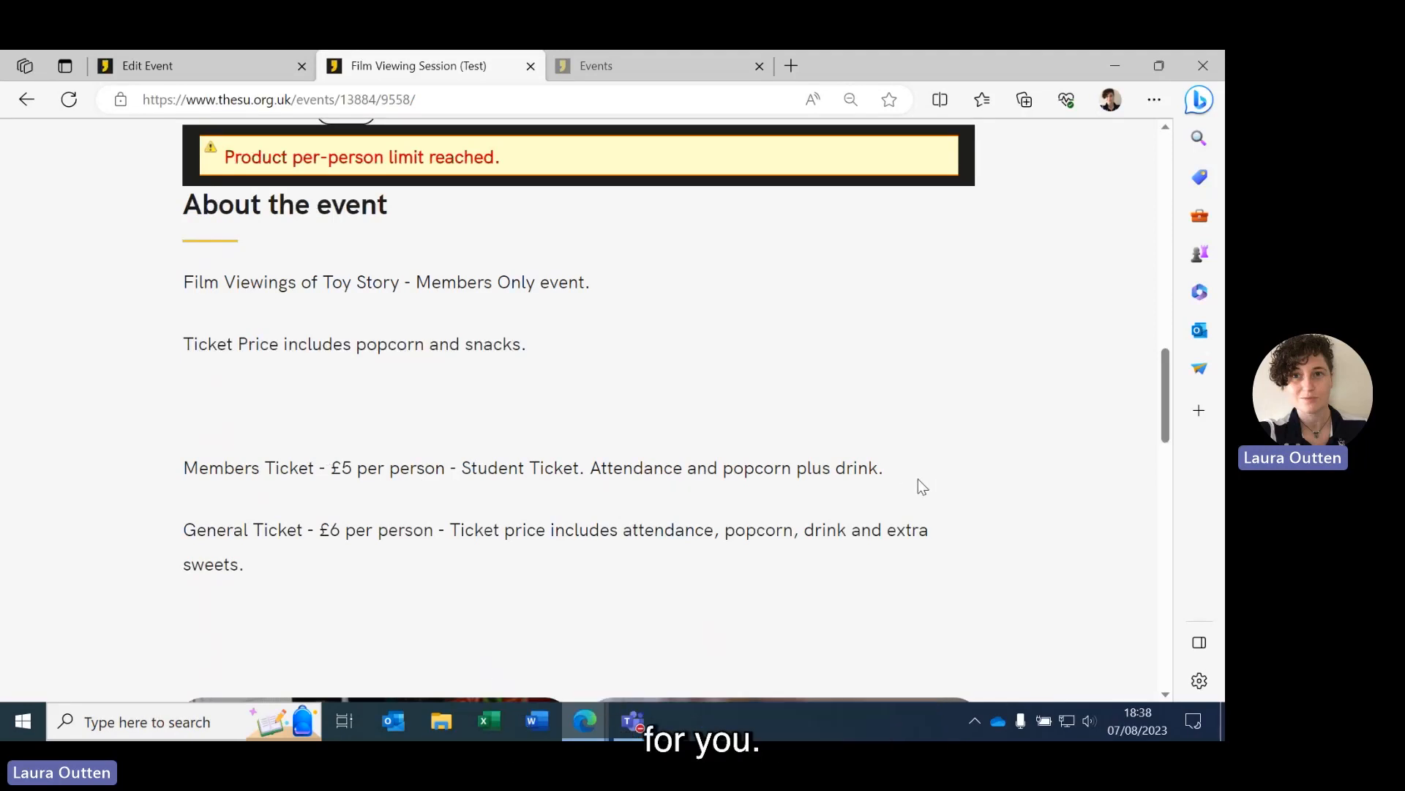
scroll(945, 480, "up", 1)
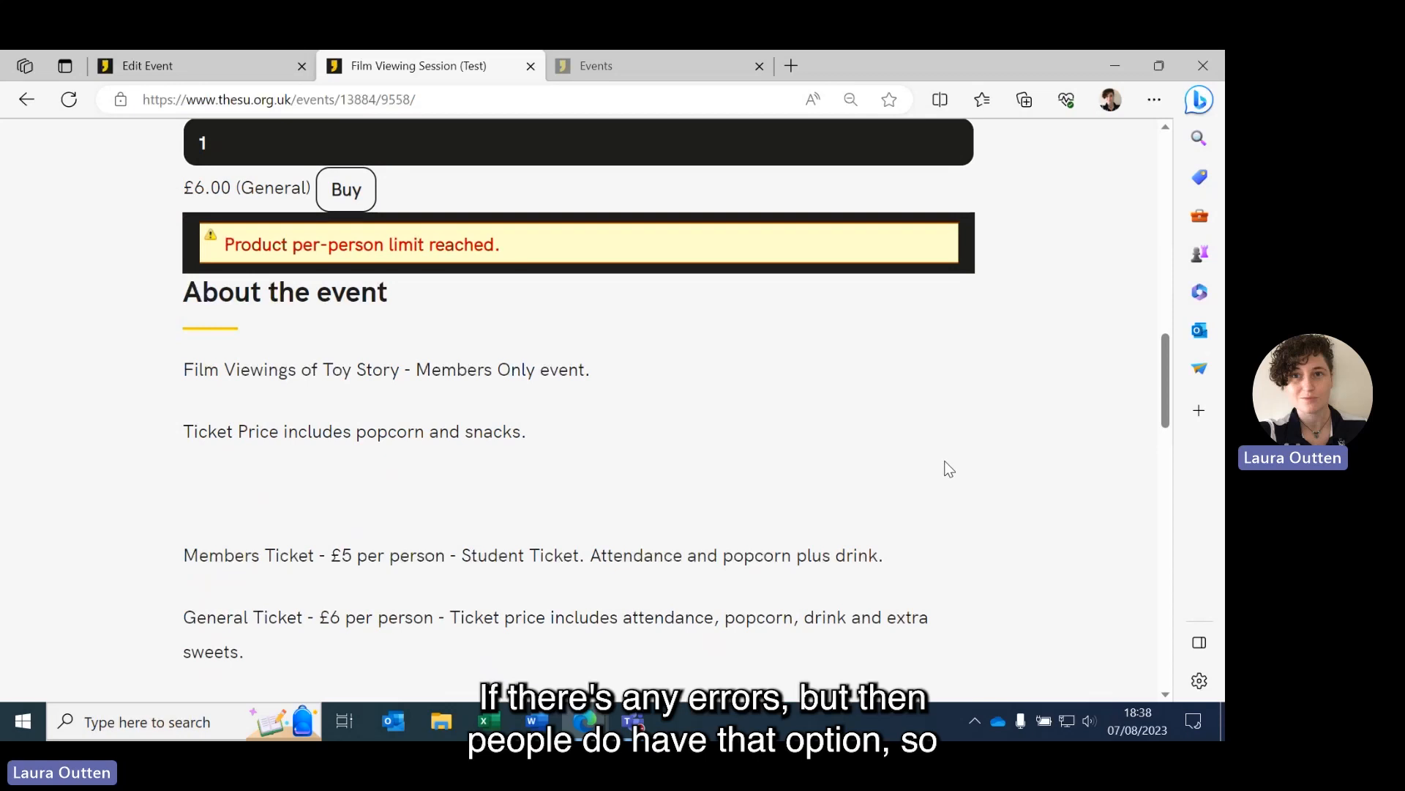
scroll(311, 329, "down", 1)
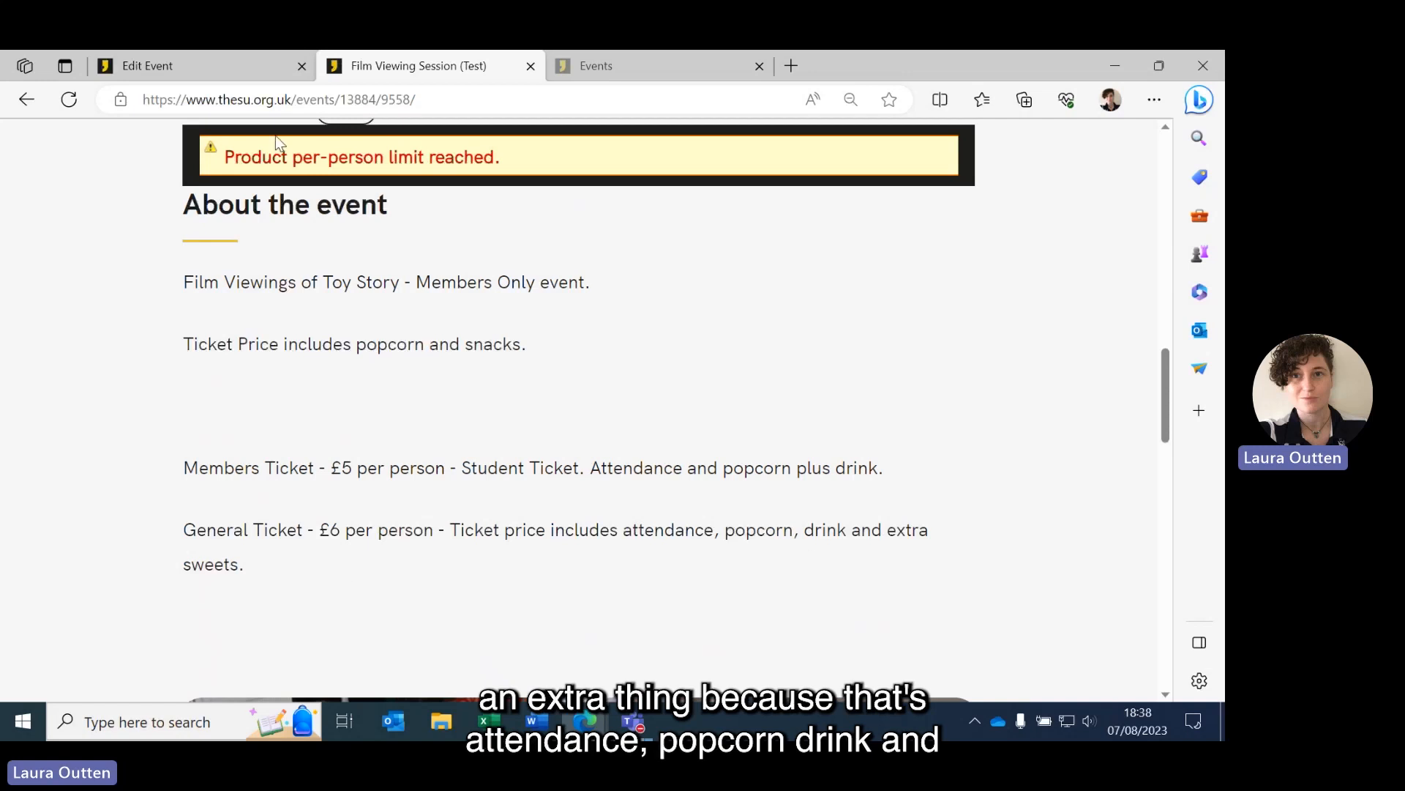
Leave the event editor through the event list and open the main Events page
left_click(234, 58)
scroll(1012, 411, "up", 10)
scroll(1012, 411, "up", 10)
scroll(1020, 400, "up", 10)
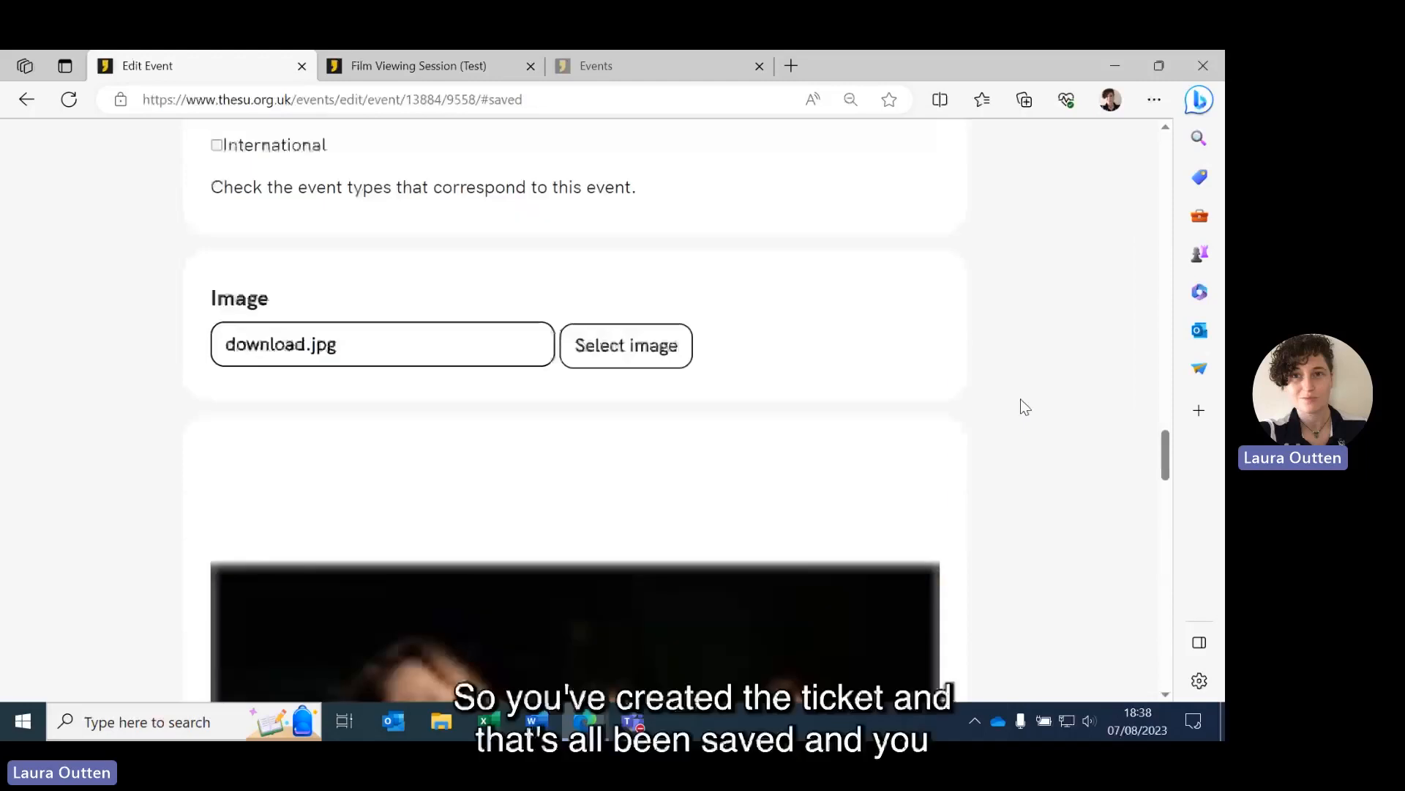
scroll(1025, 407, "up", 10)
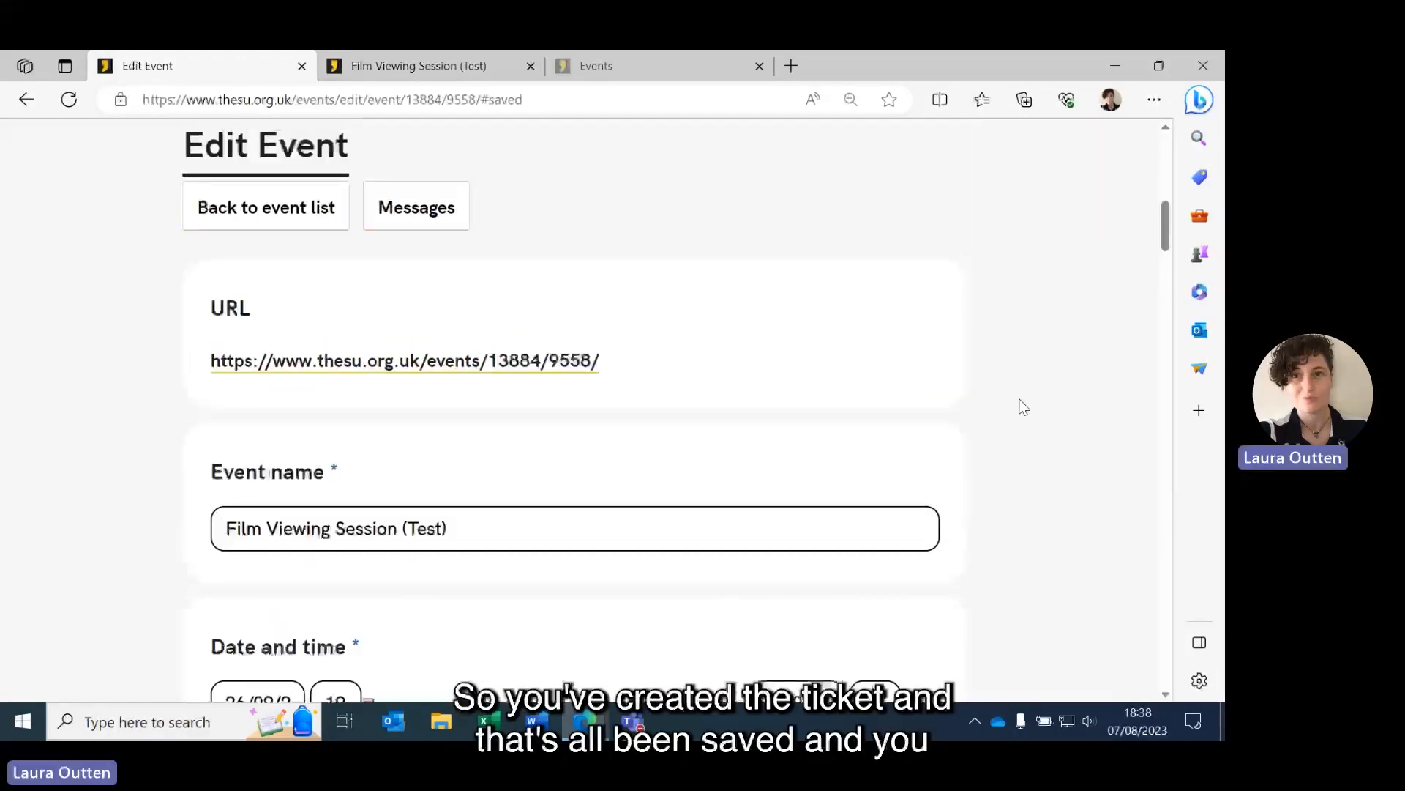
scroll(1023, 407, "up", 10)
left_click(320, 247)
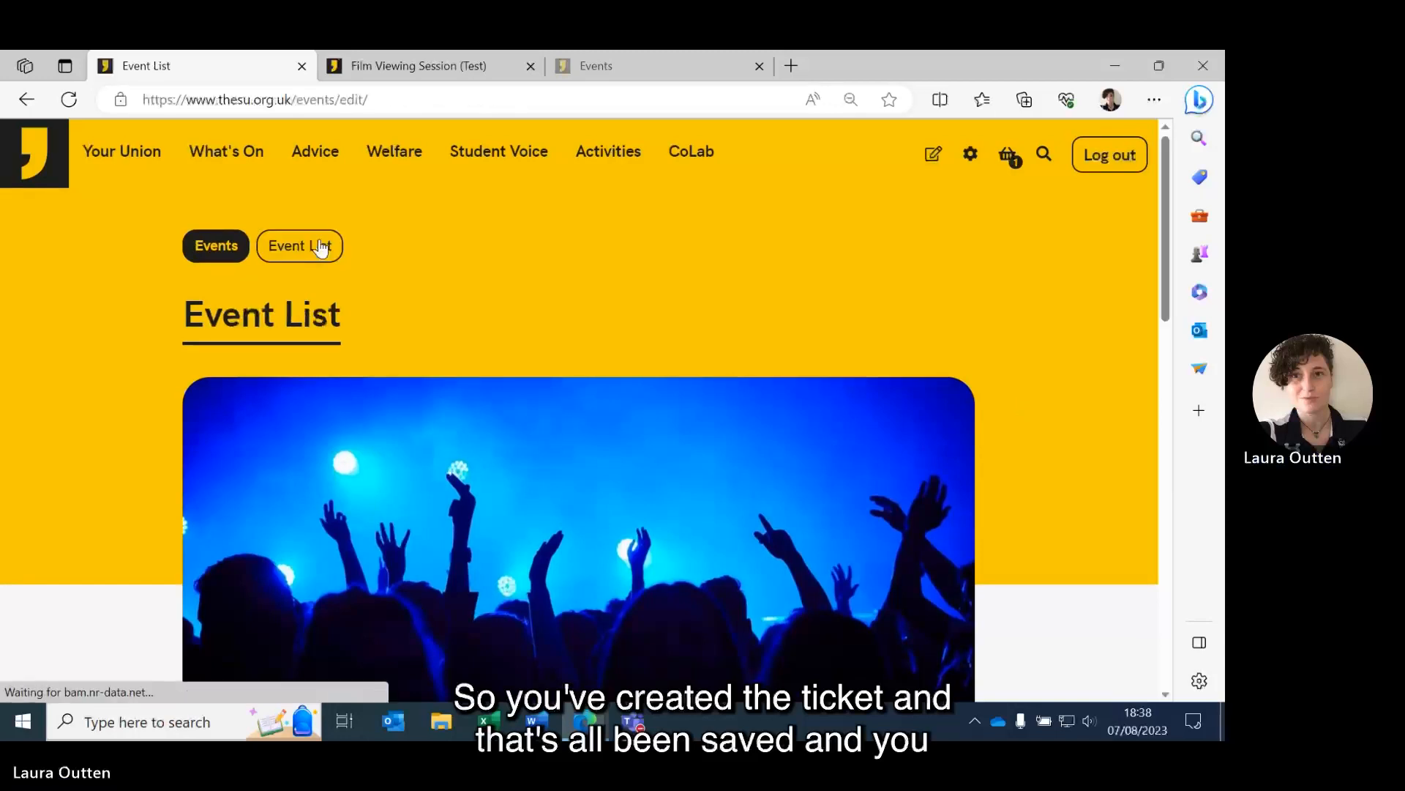
left_click(223, 247)
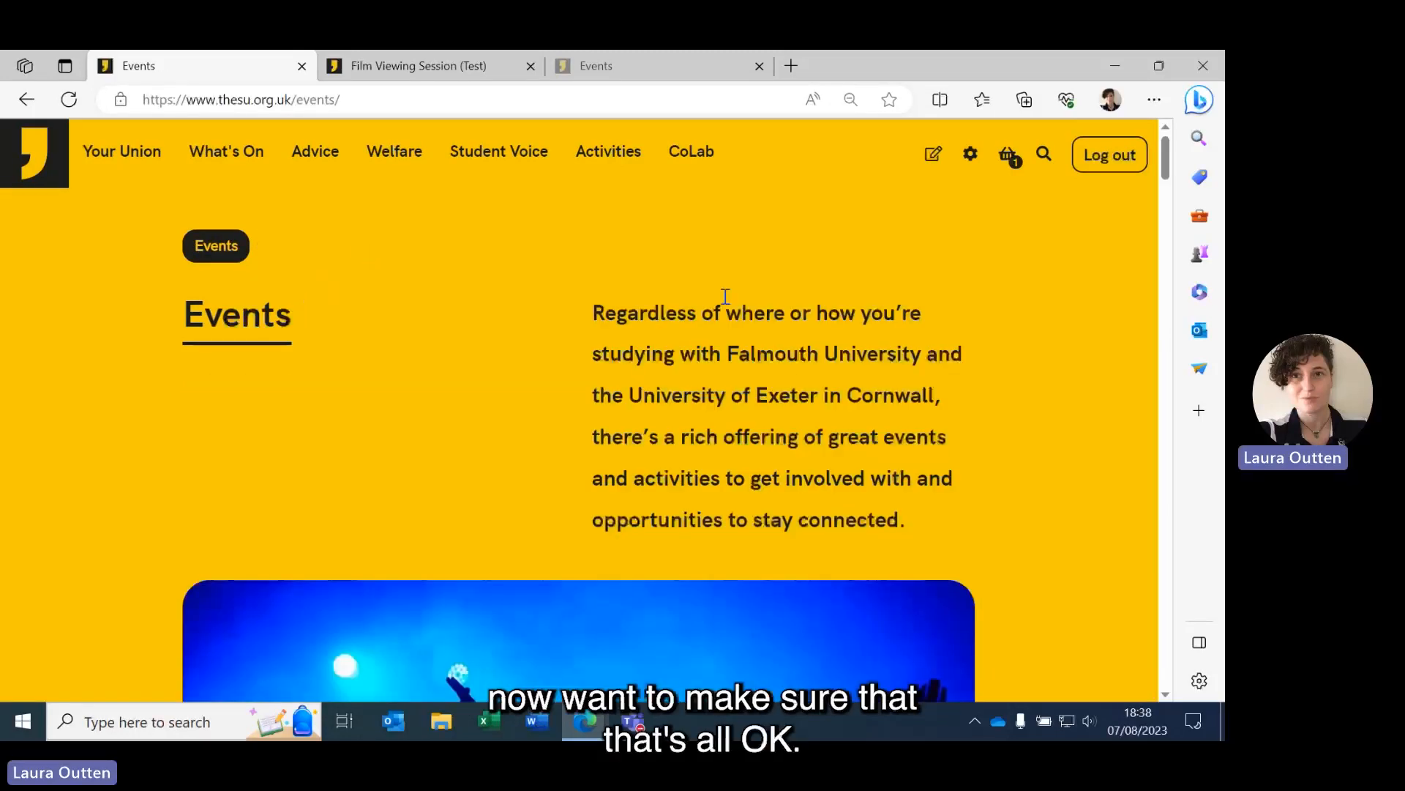
Remove the General ticket for Film Viewing Session (Test) from the basket
scroll(726, 296, "down", 5)
scroll(1060, 354, "up", 5)
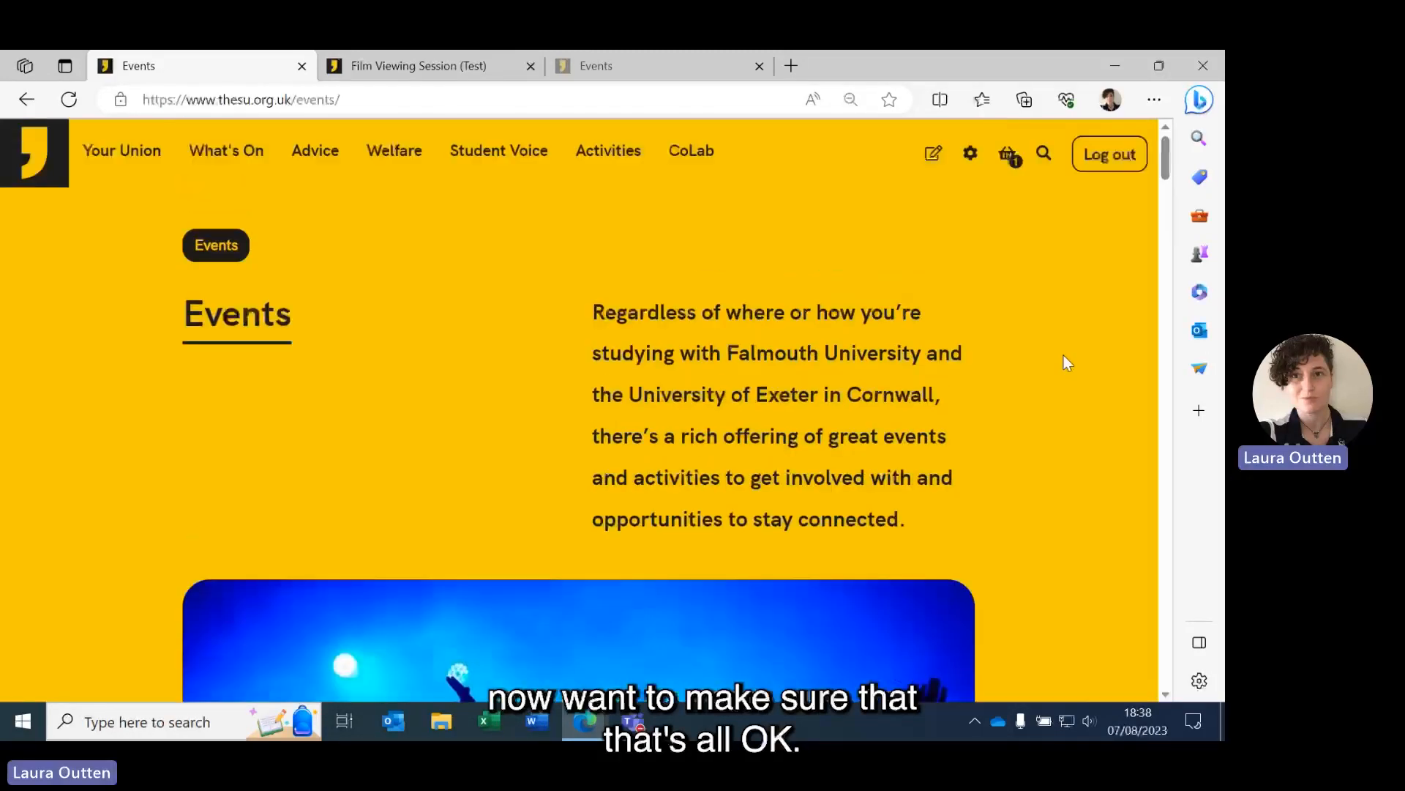
left_click(1009, 155)
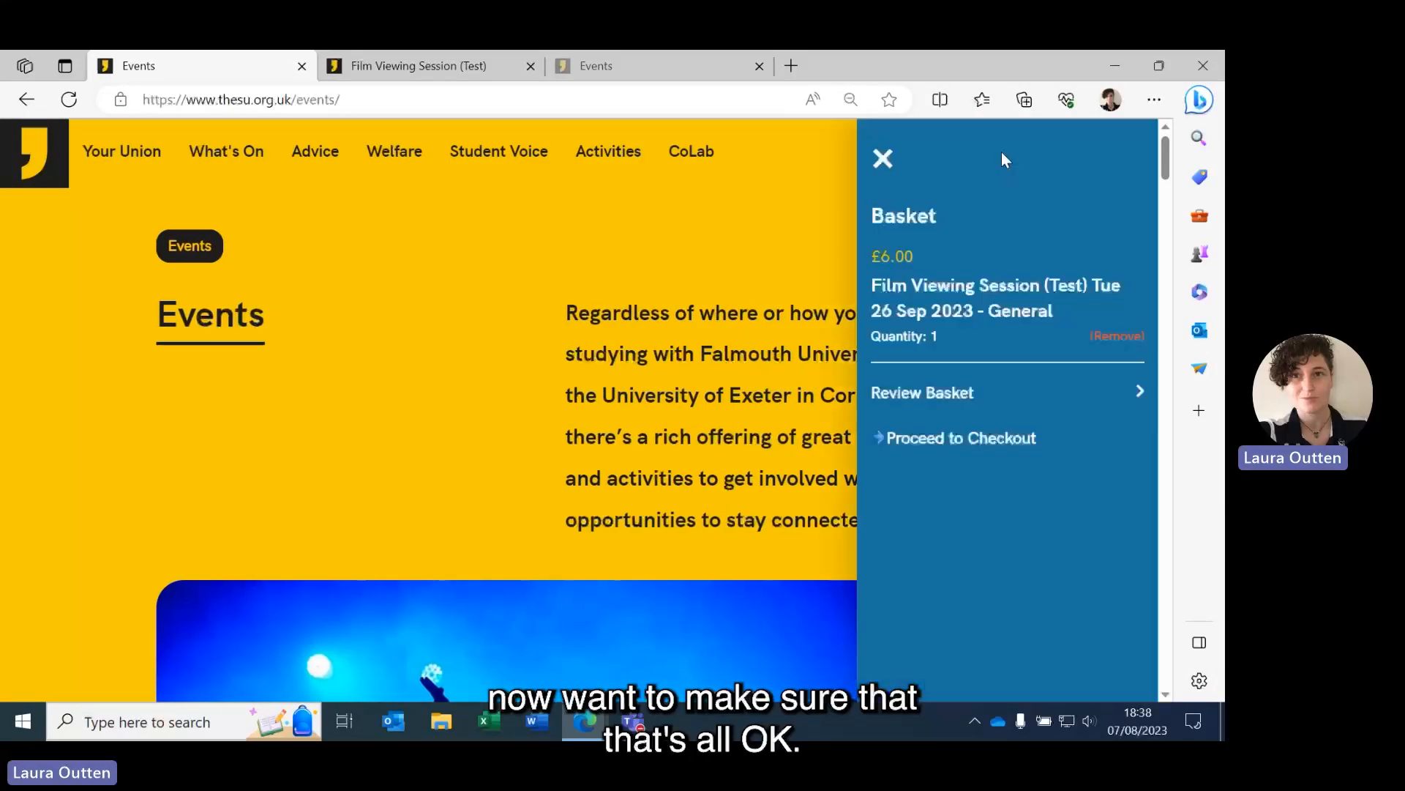
left_click(1105, 335)
Open Toy Story Soc's organisation admin page and go to its admin tools
left_click(960, 151)
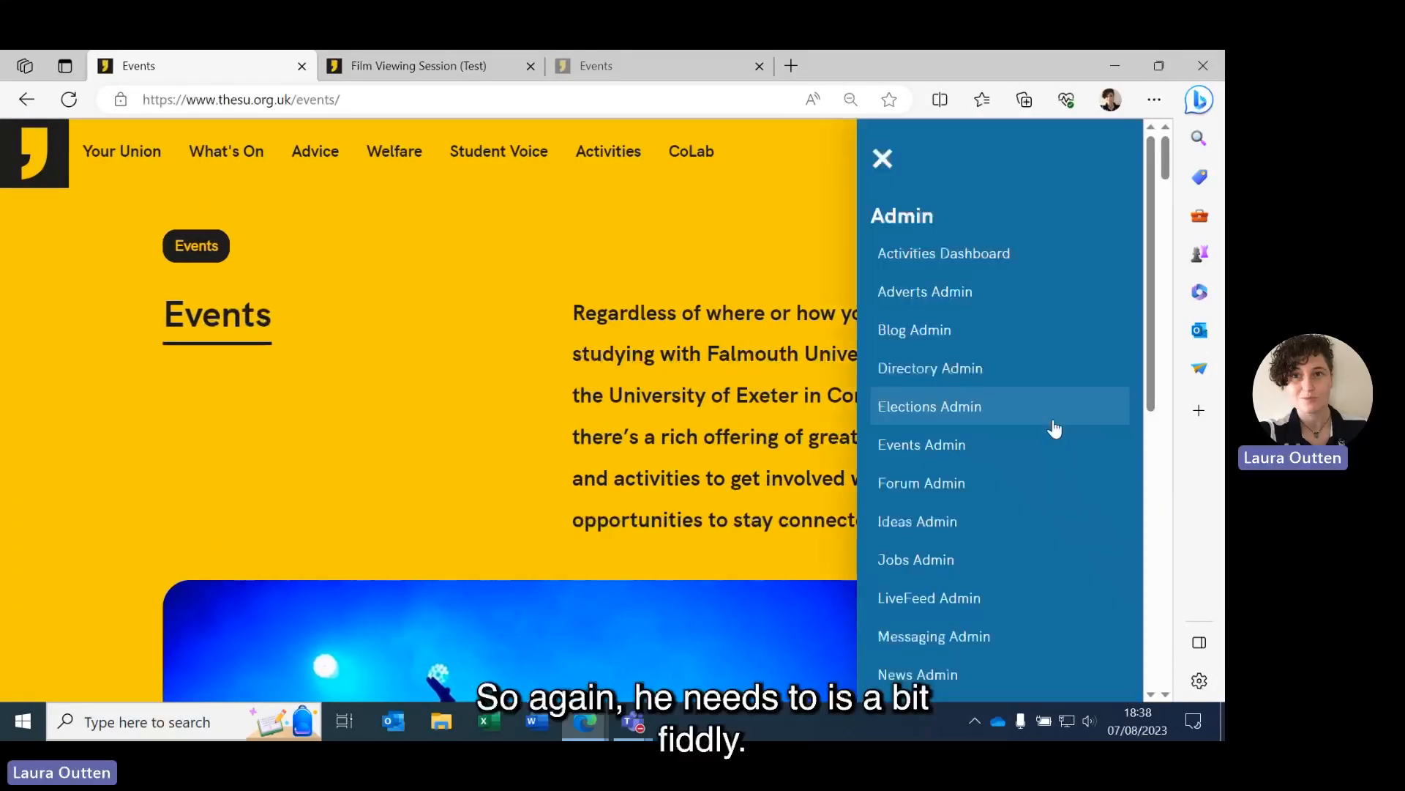
scroll(1055, 439, "down", 10)
left_click(1026, 668)
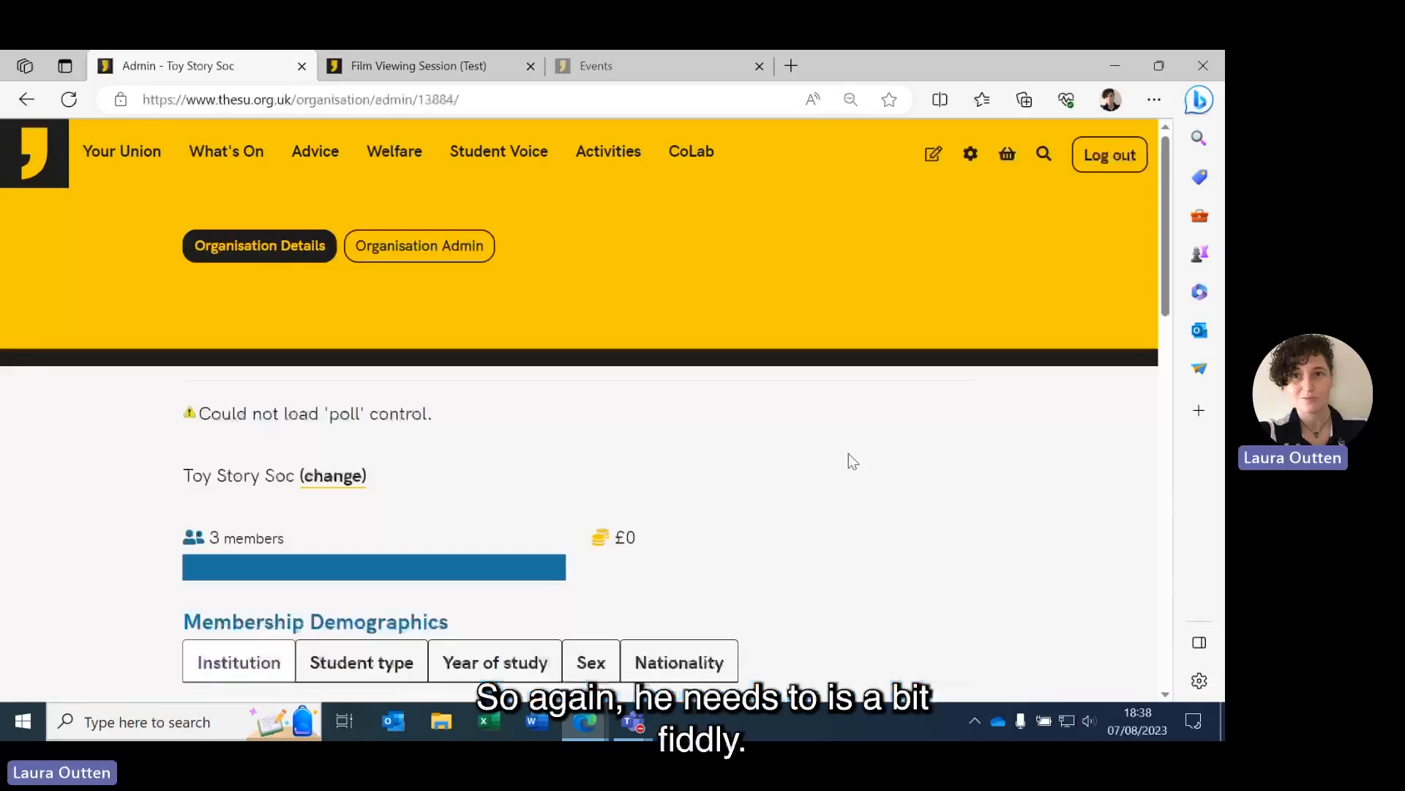
scroll(853, 460, "down", 10)
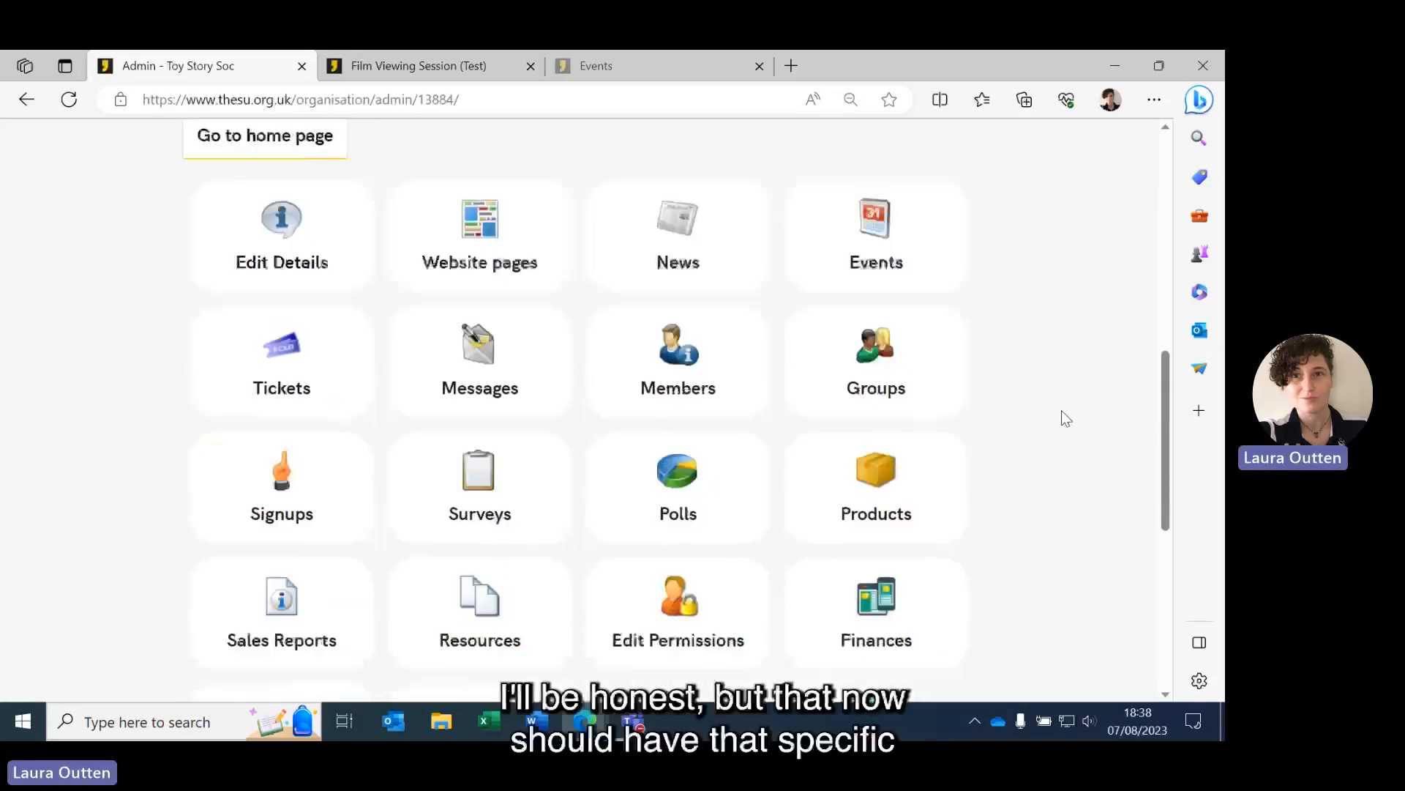
Open Film Viewing Session (Test) from the public events listing and review its date, ticket options and description
left_click(416, 67)
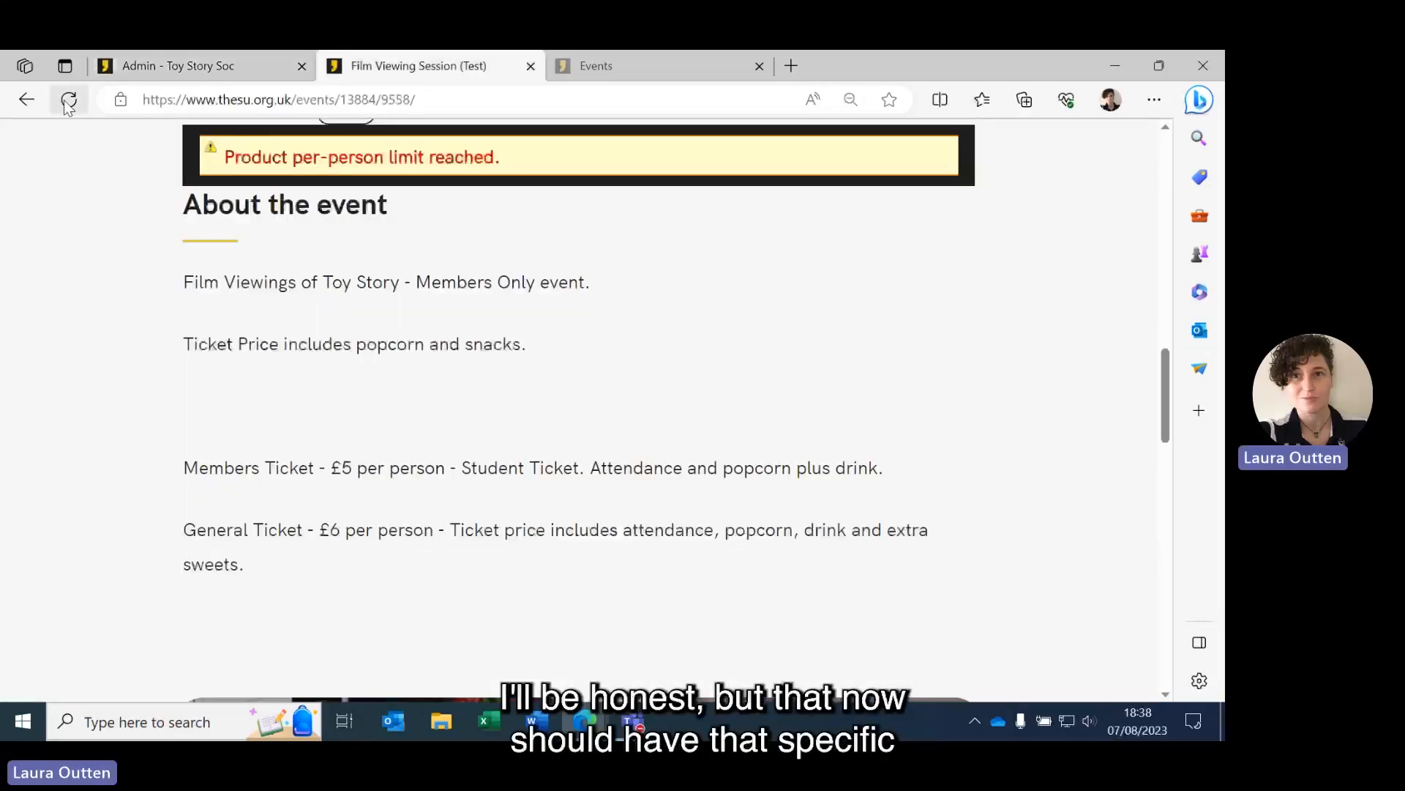
left_click(697, 60)
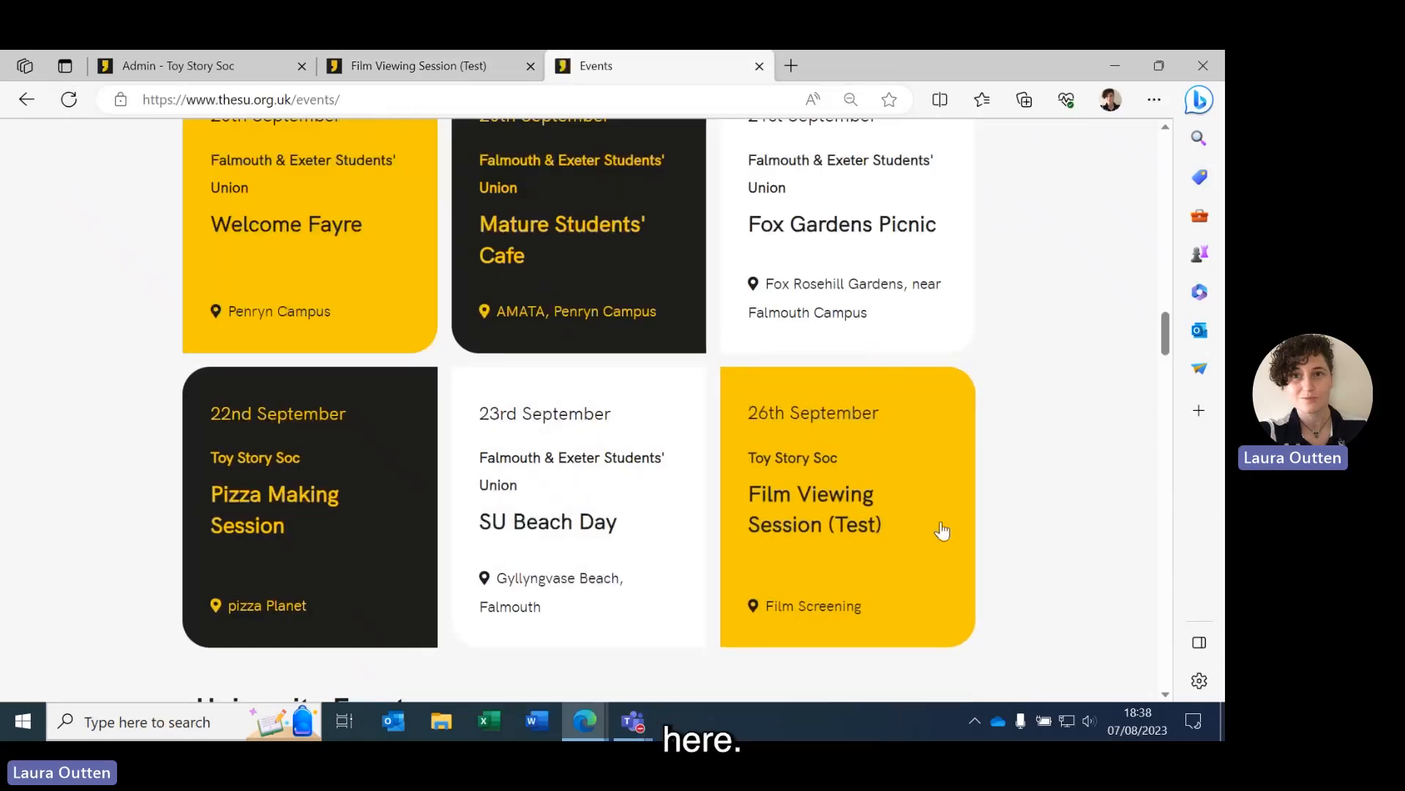
left_click(812, 493)
scroll(1040, 425, "down", 5)
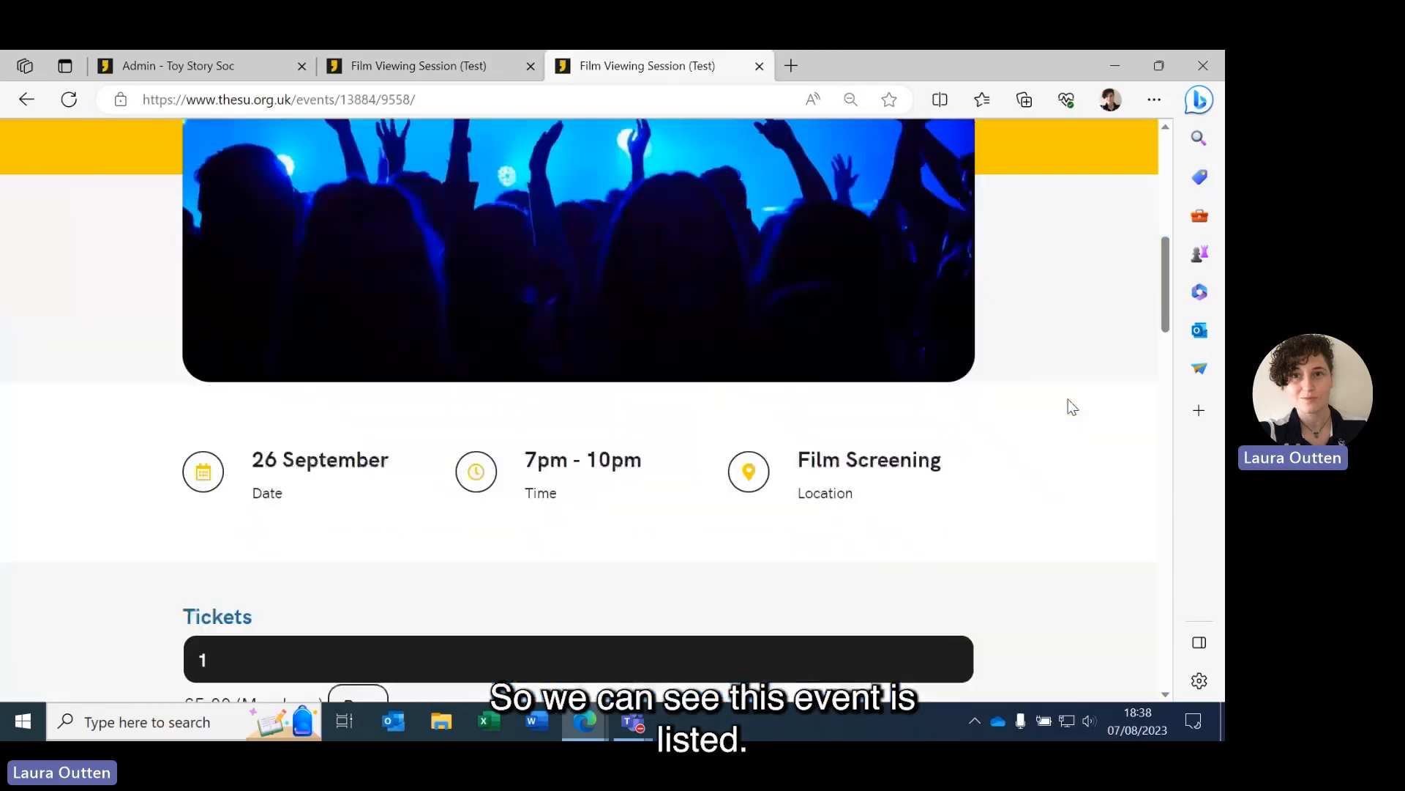
scroll(1068, 403, "down", 5)
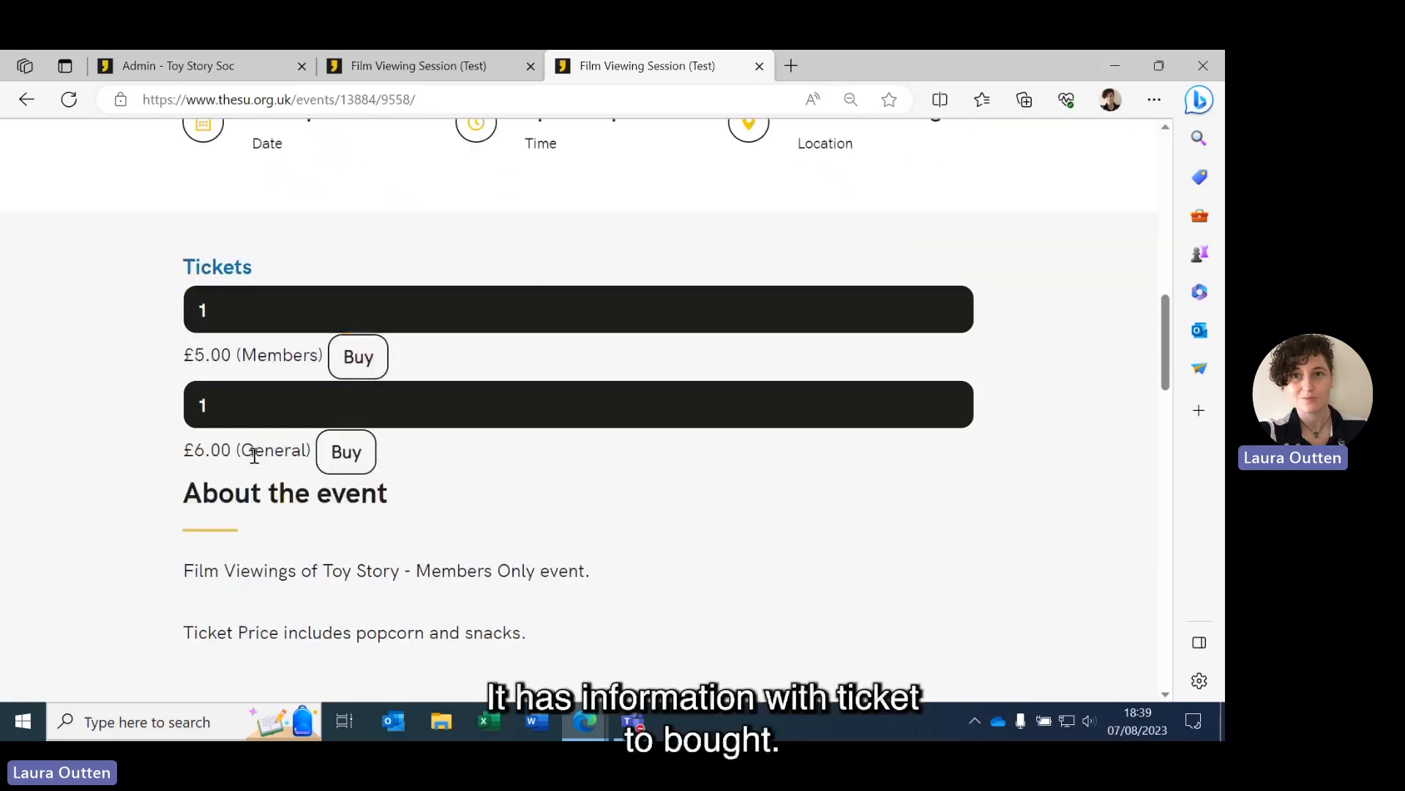
scroll(254, 455, "down", 3)
Examine the money summary and the available admin tools on Toy Story Soc's admin page
left_click(221, 62)
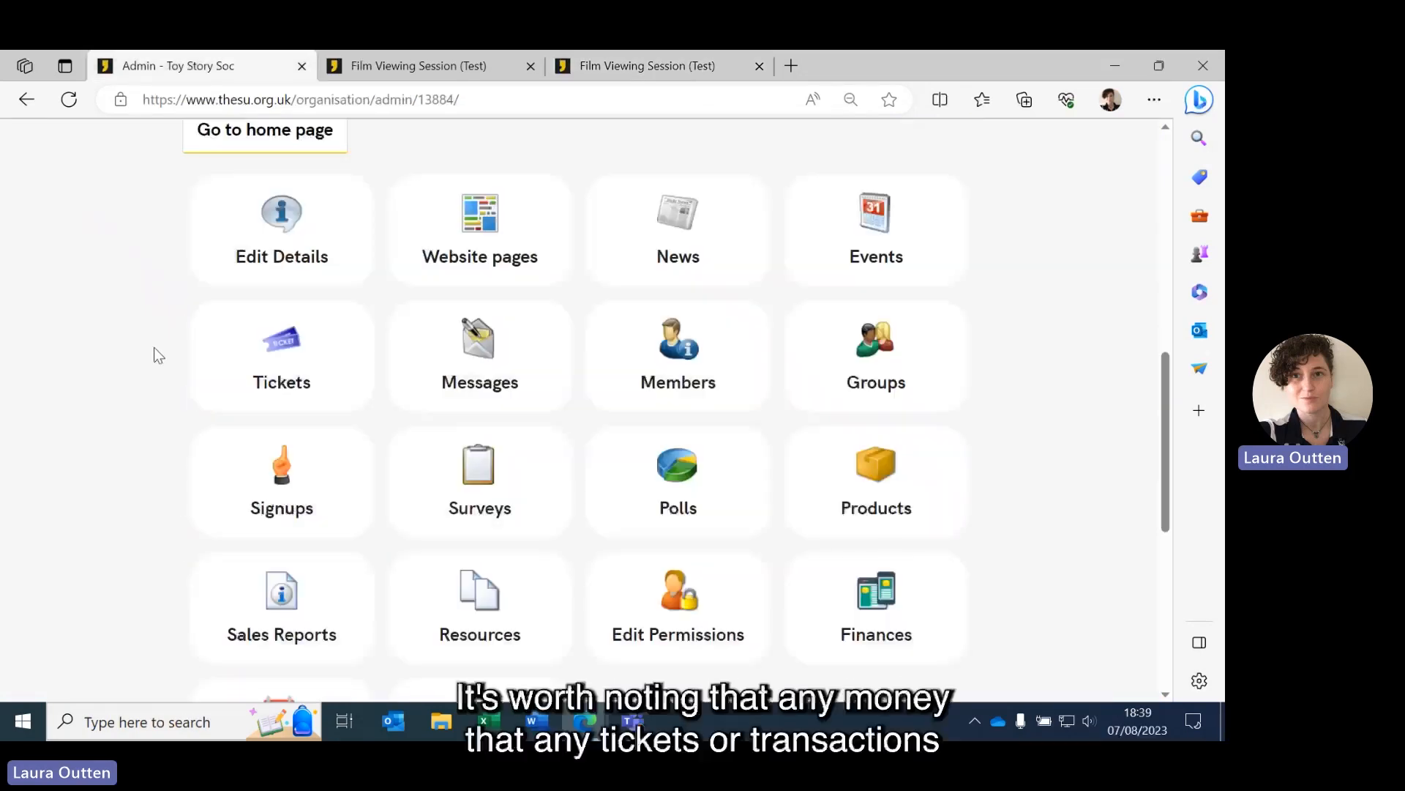
scroll(134, 355, "up", 10)
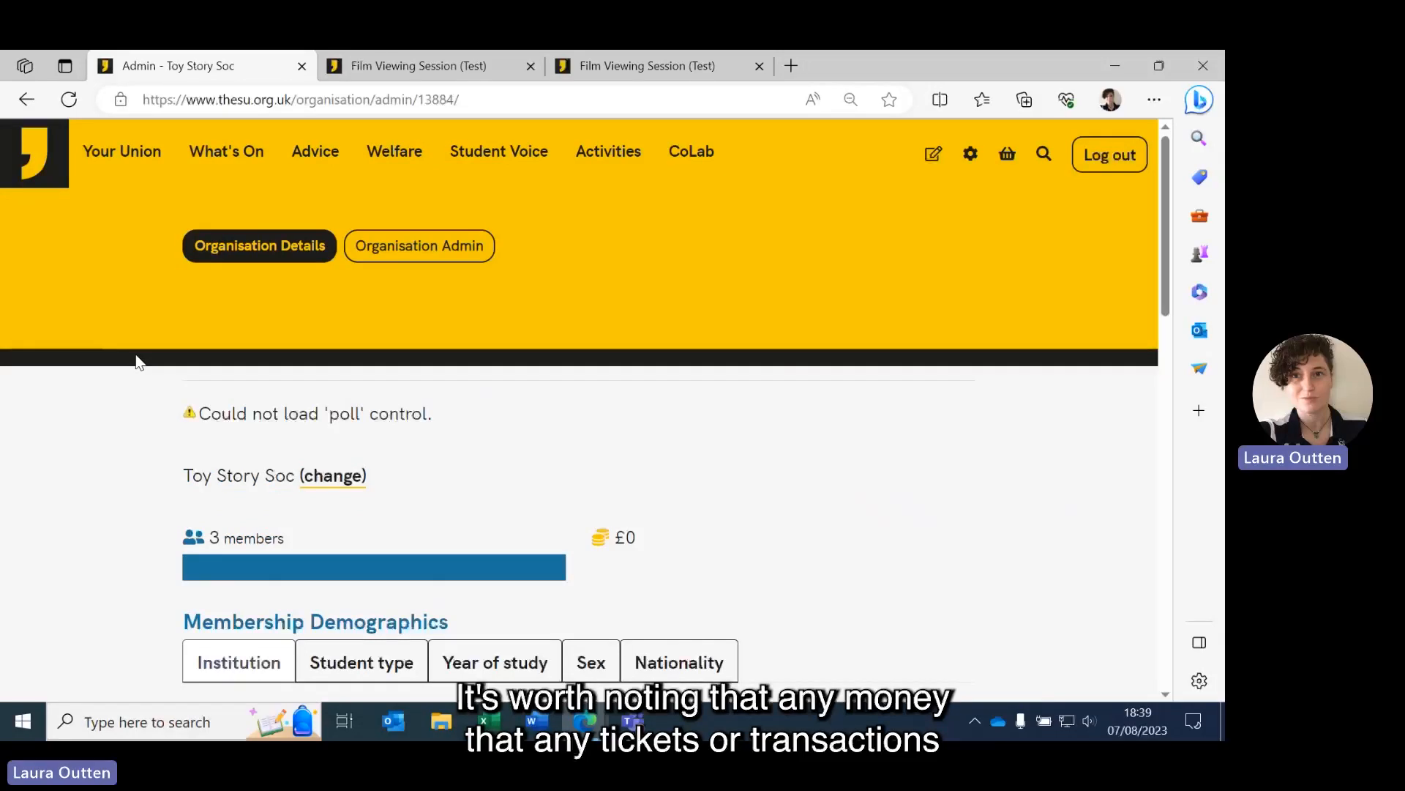
scroll(139, 362, "down", 3)
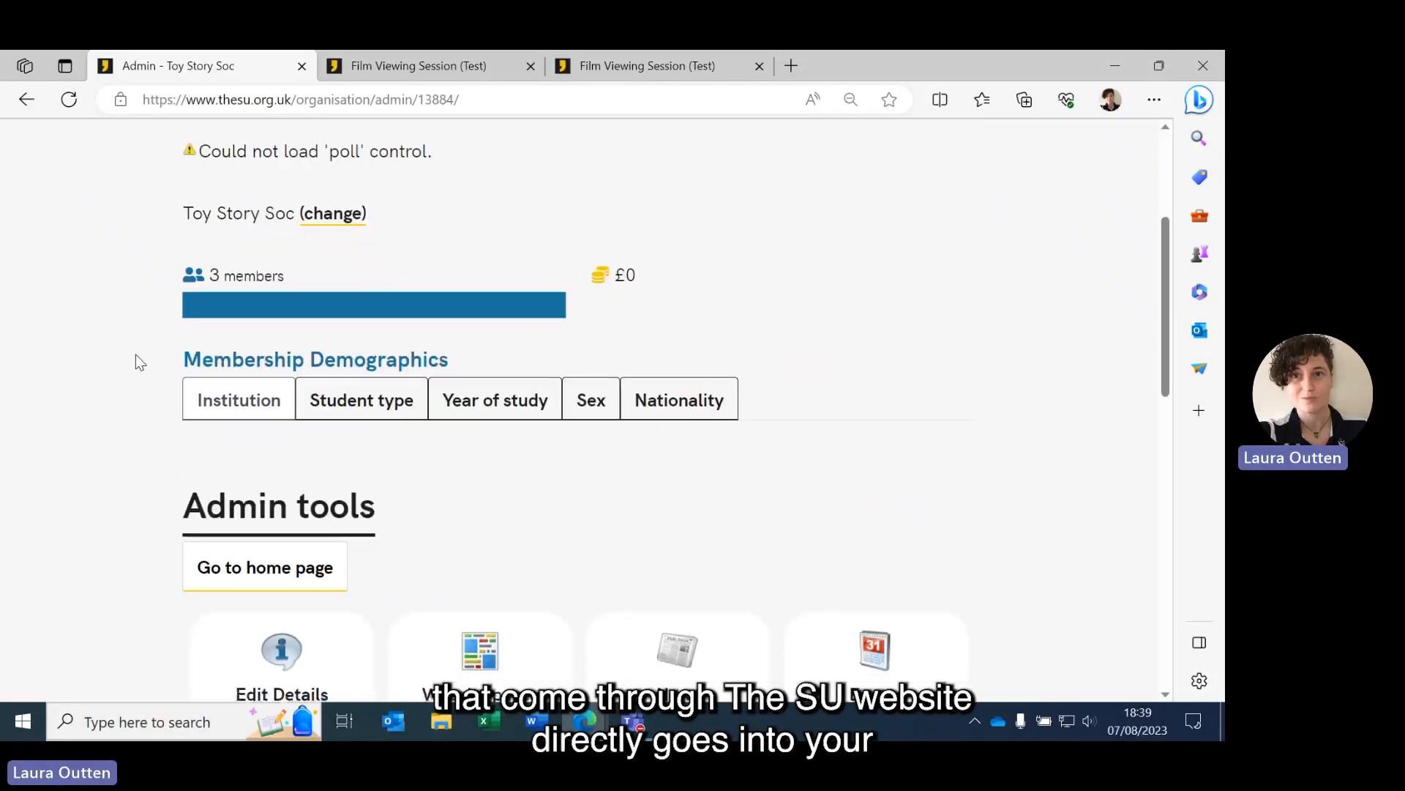
scroll(142, 362, "down", 3)
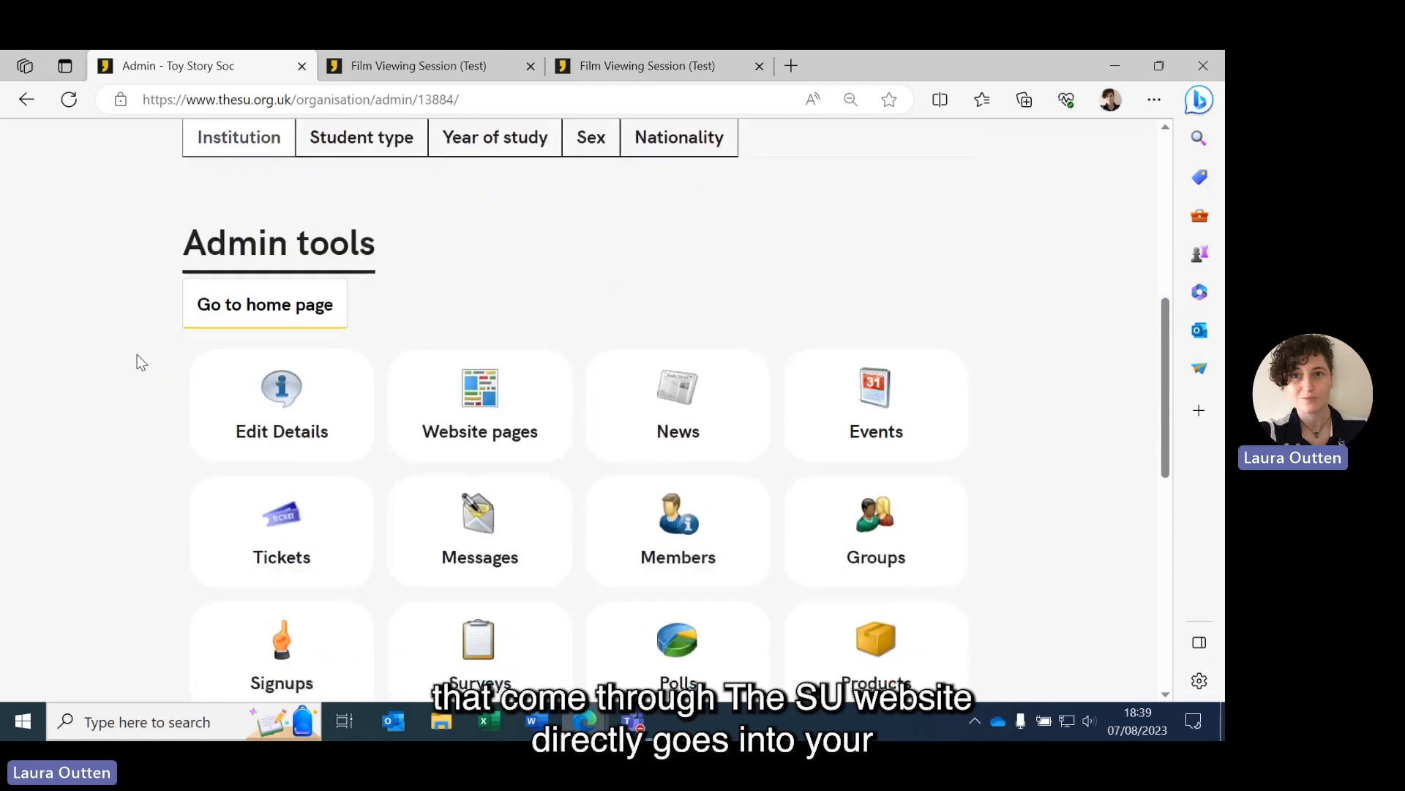
scroll(133, 347, "down", 3)
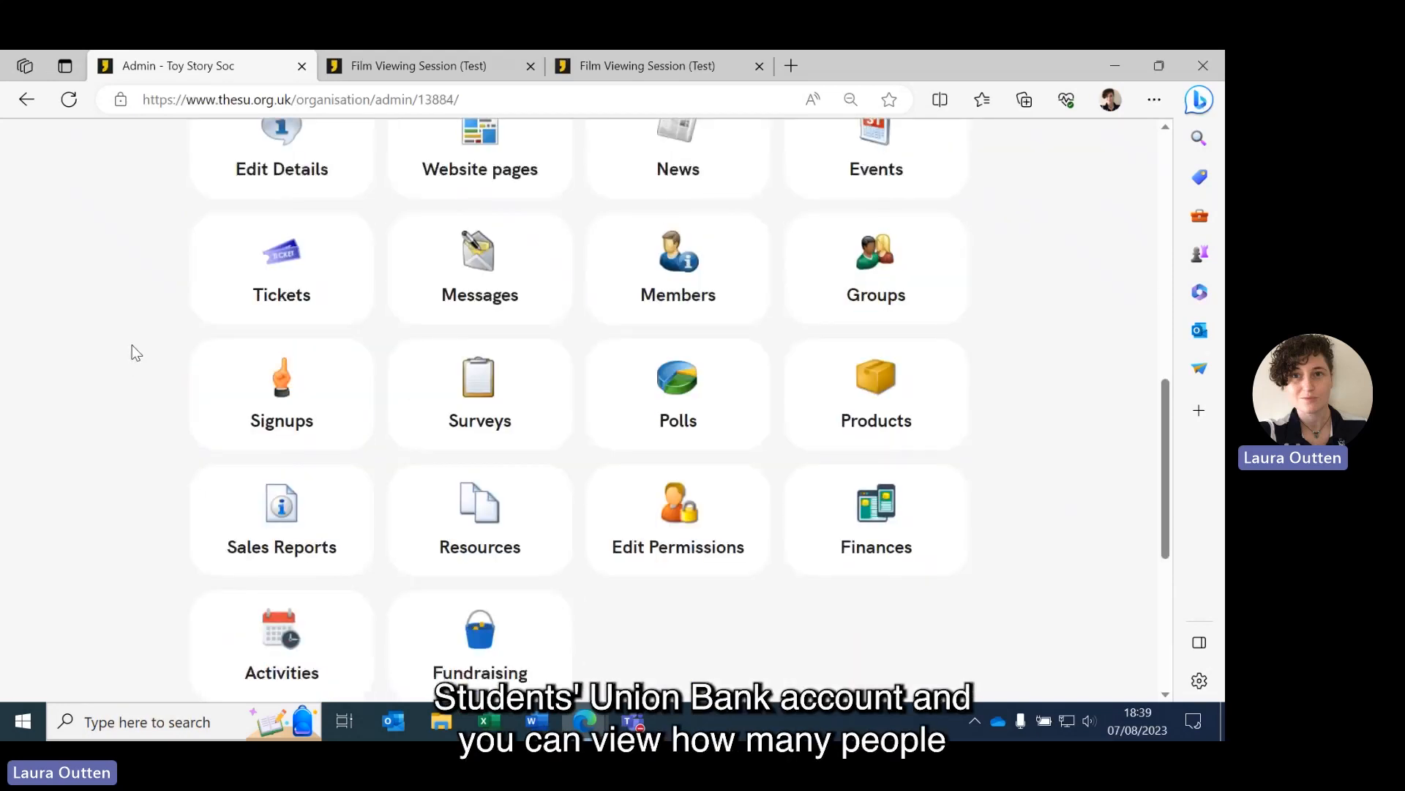
scroll(131, 351, "up", 1)
scroll(134, 352, "down", 3)
Return to the already open Film Viewing Session (Test) page and go back one page in its history
left_click(474, 66)
scroll(315, 299, "up", 10)
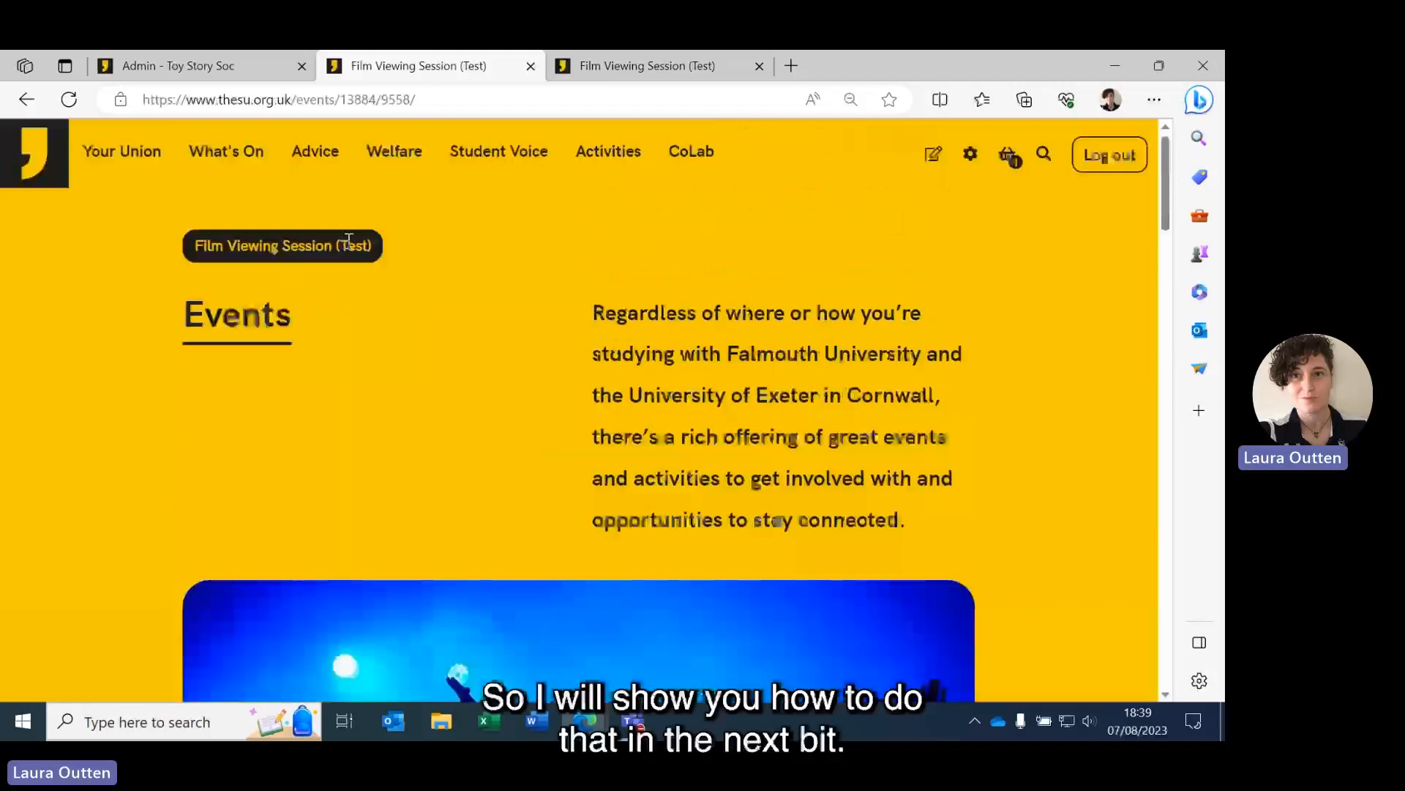
left_click(20, 101)
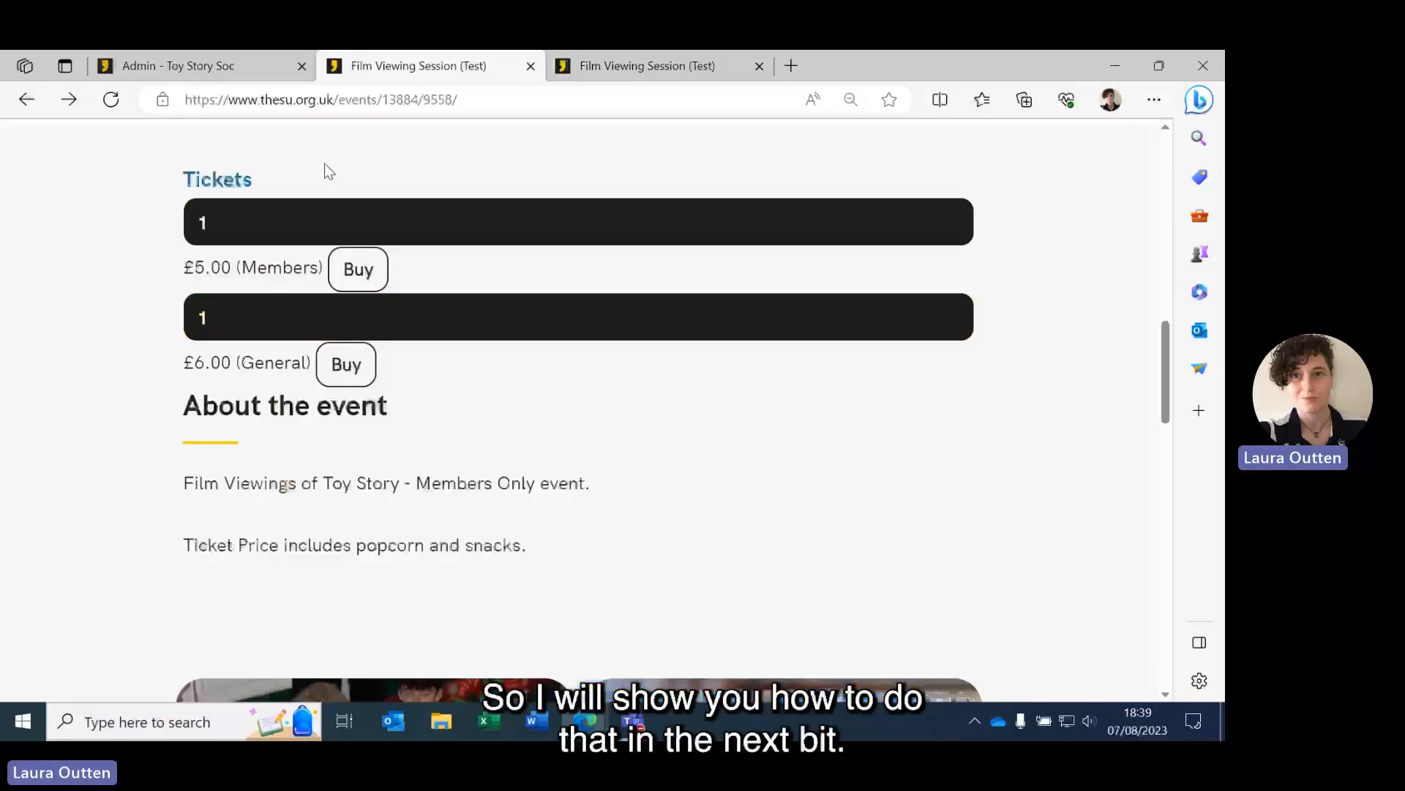